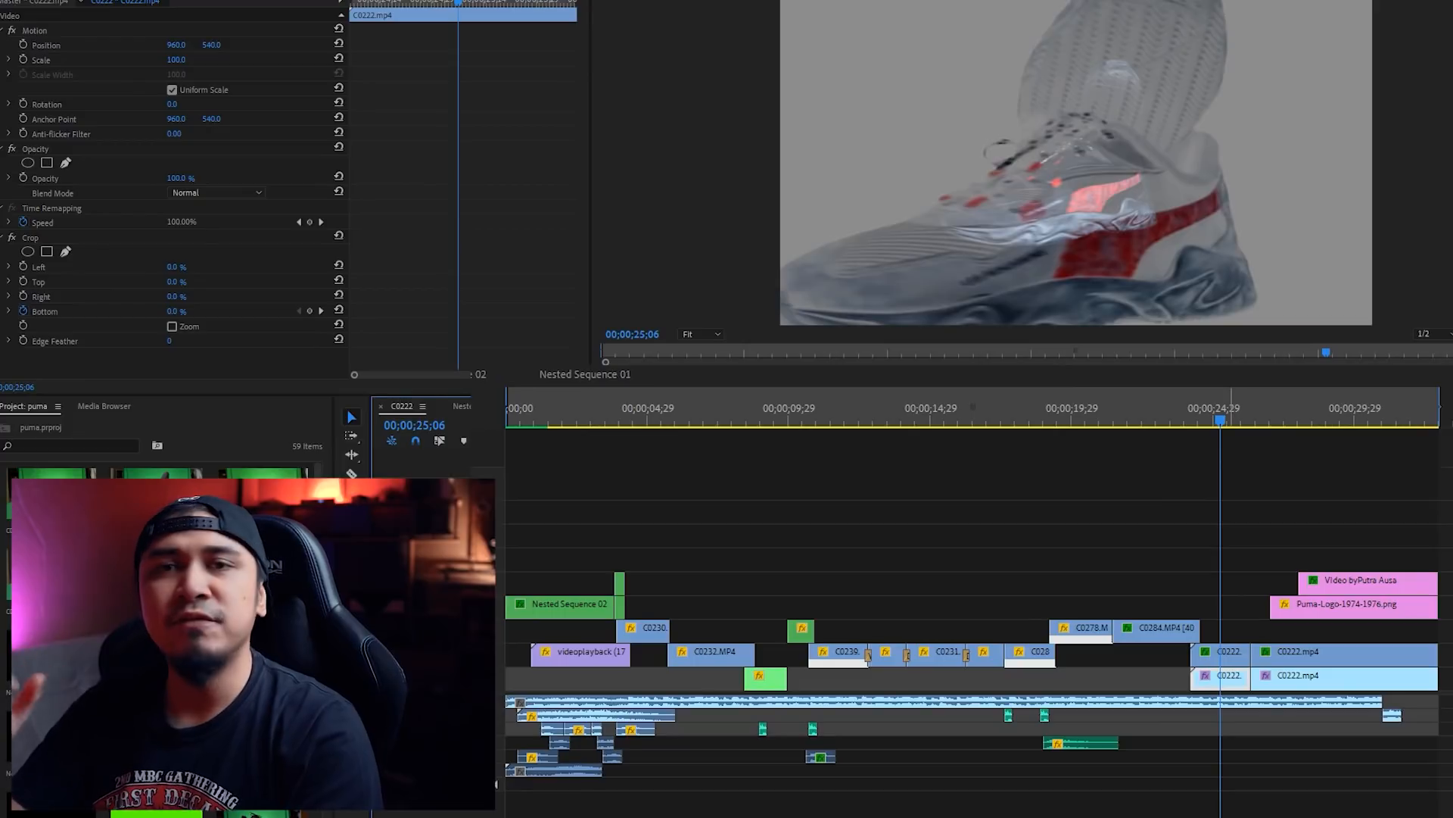
Play the C0222 sequence through its closing shot and replay the opening shoe shot from the start
key("space")
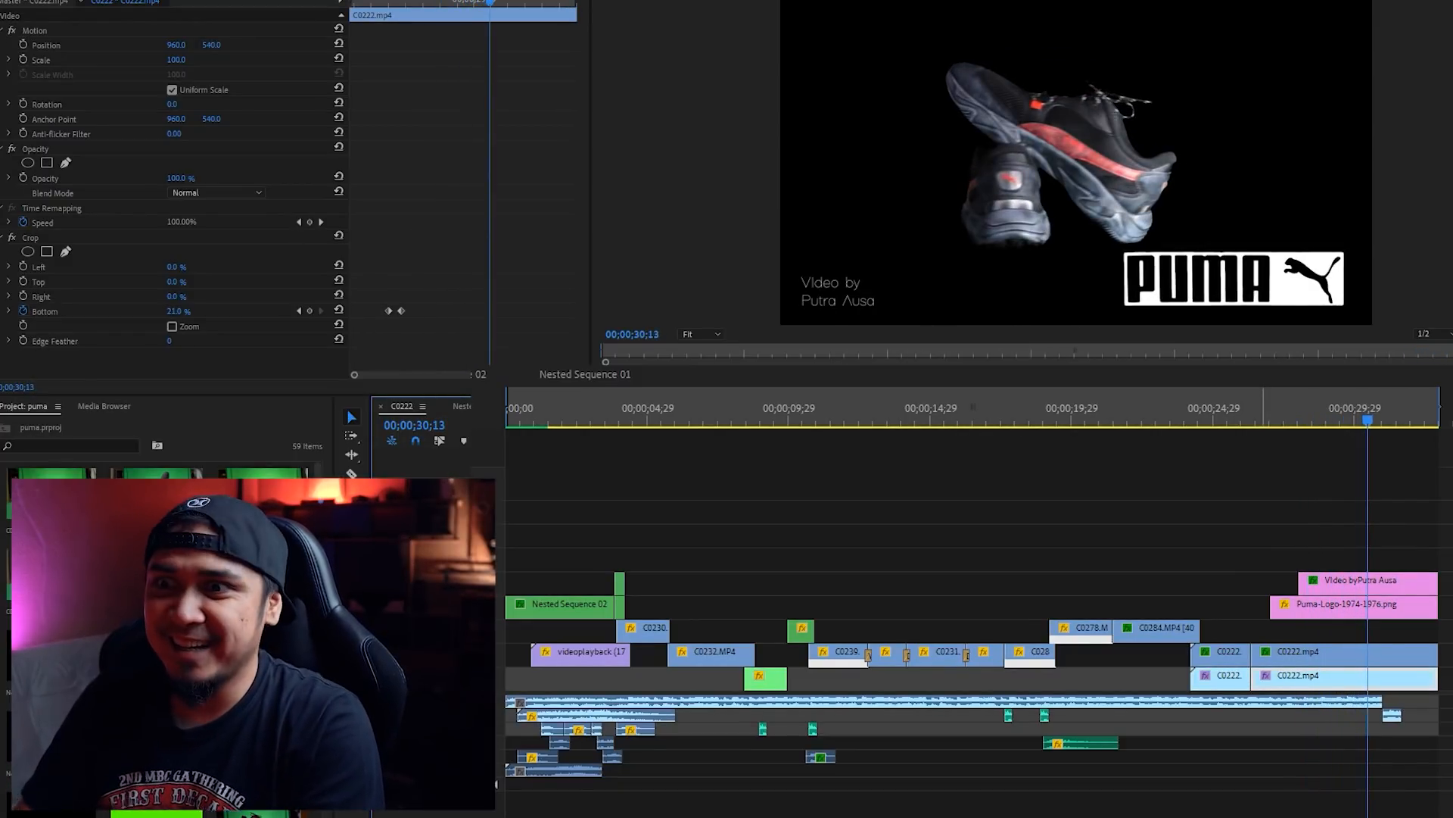
key("Home")
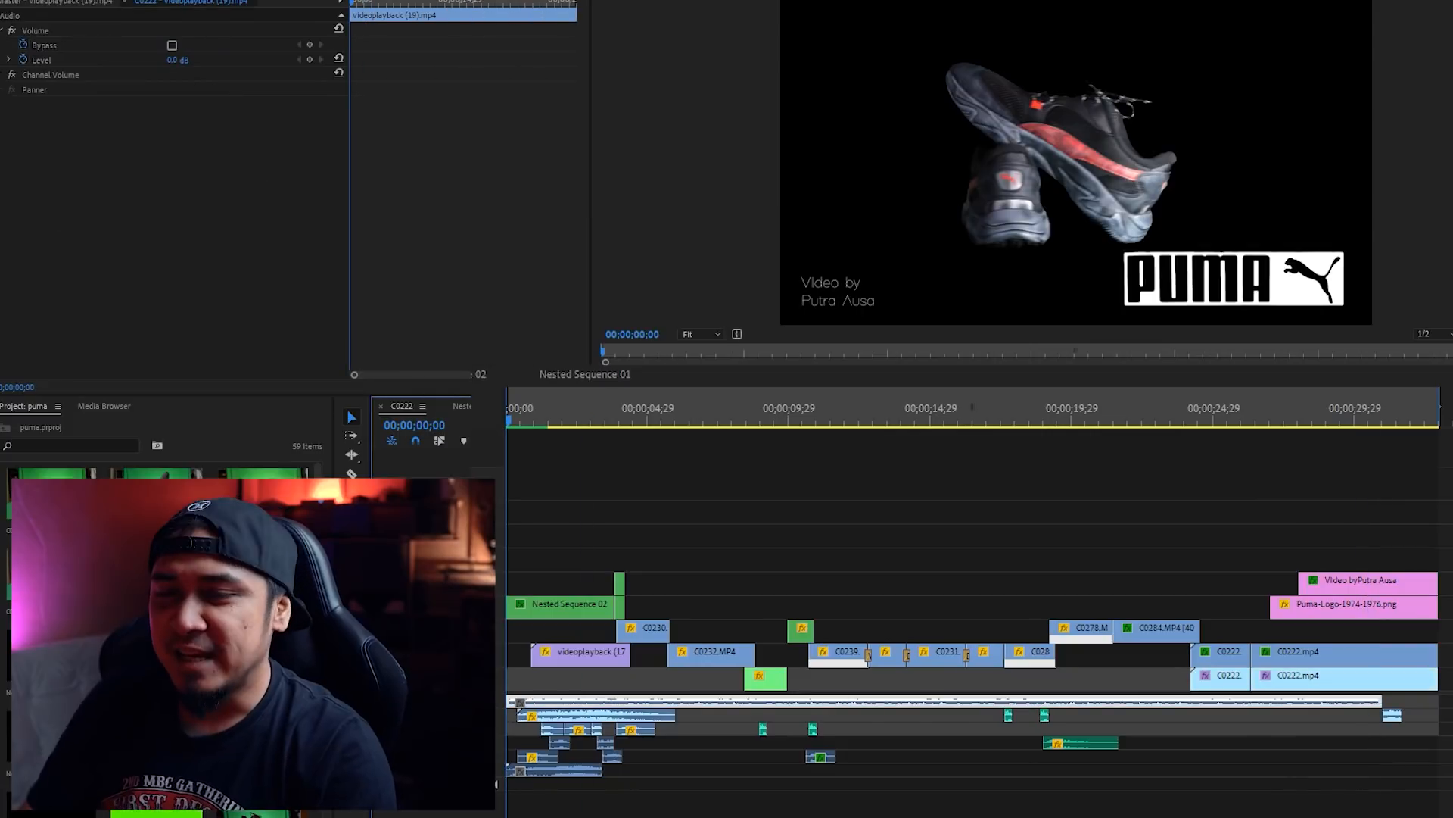
key("space")
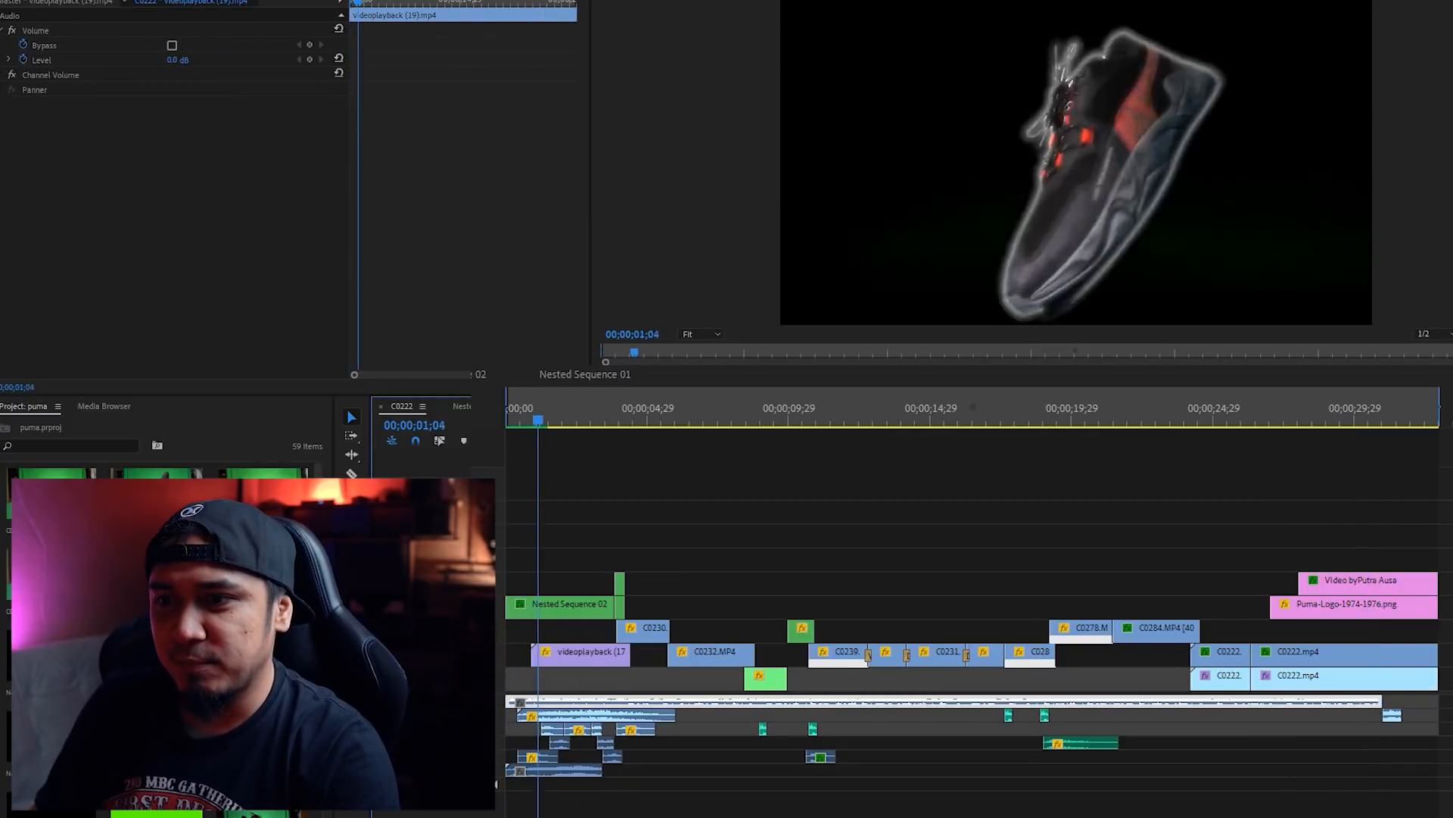
key("space")
key("equal")
key("equal")
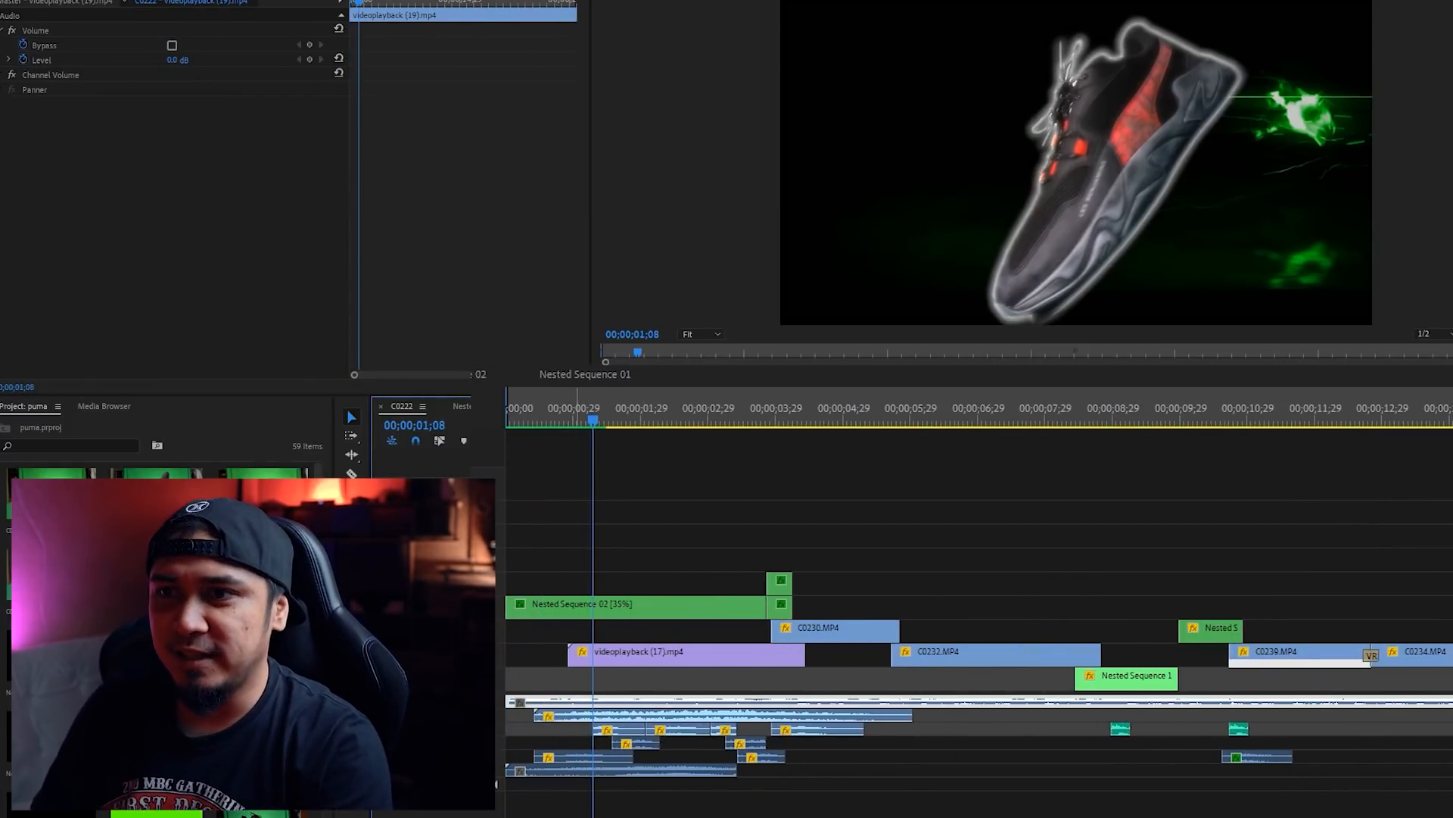
Preview the videoplayback (17).mp4 lightning overlay behind the shoe by replaying its section of the timeline
left_click(643, 608)
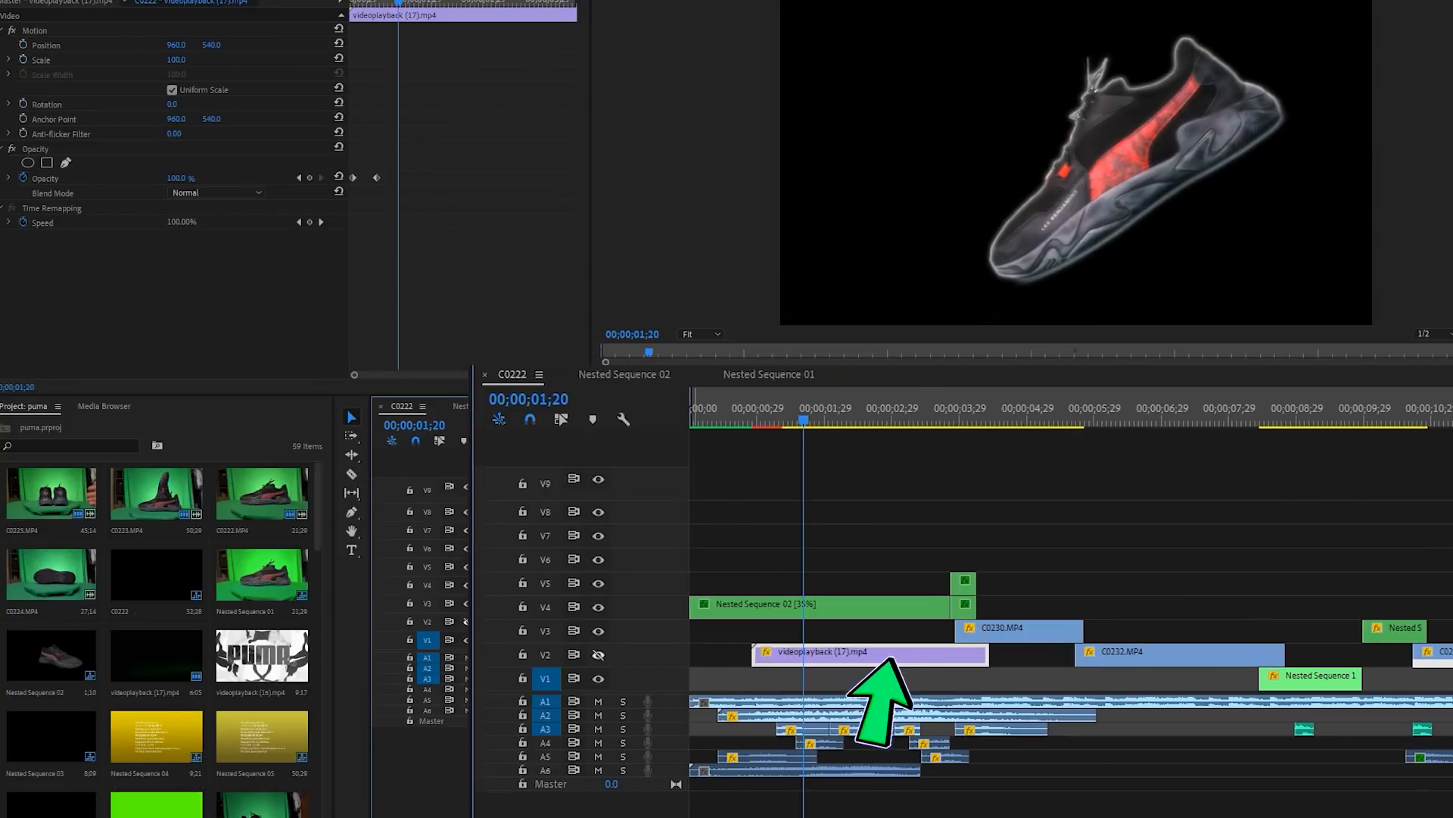
key("space")
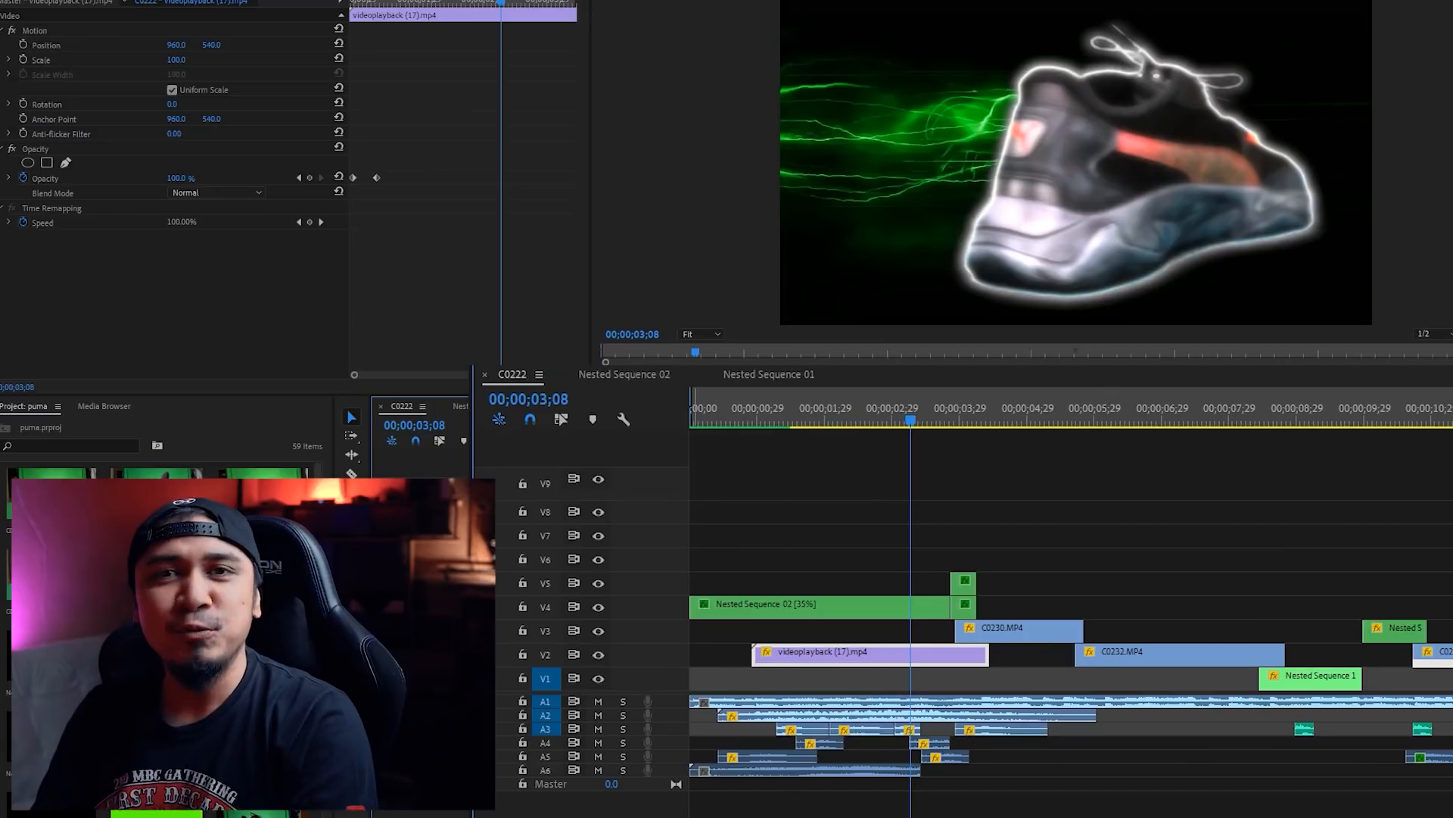
left_click(763, 409)
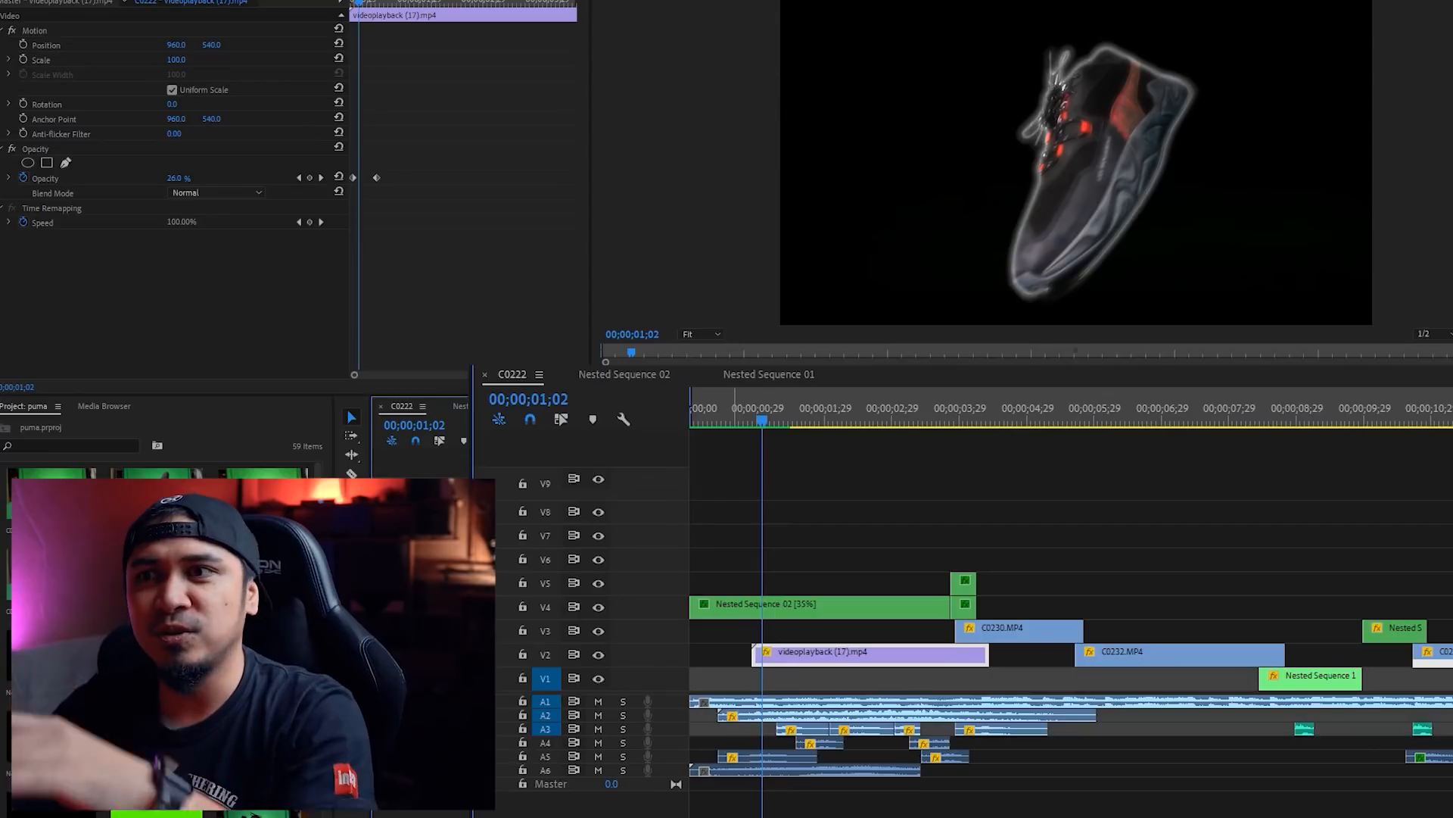
key("space")
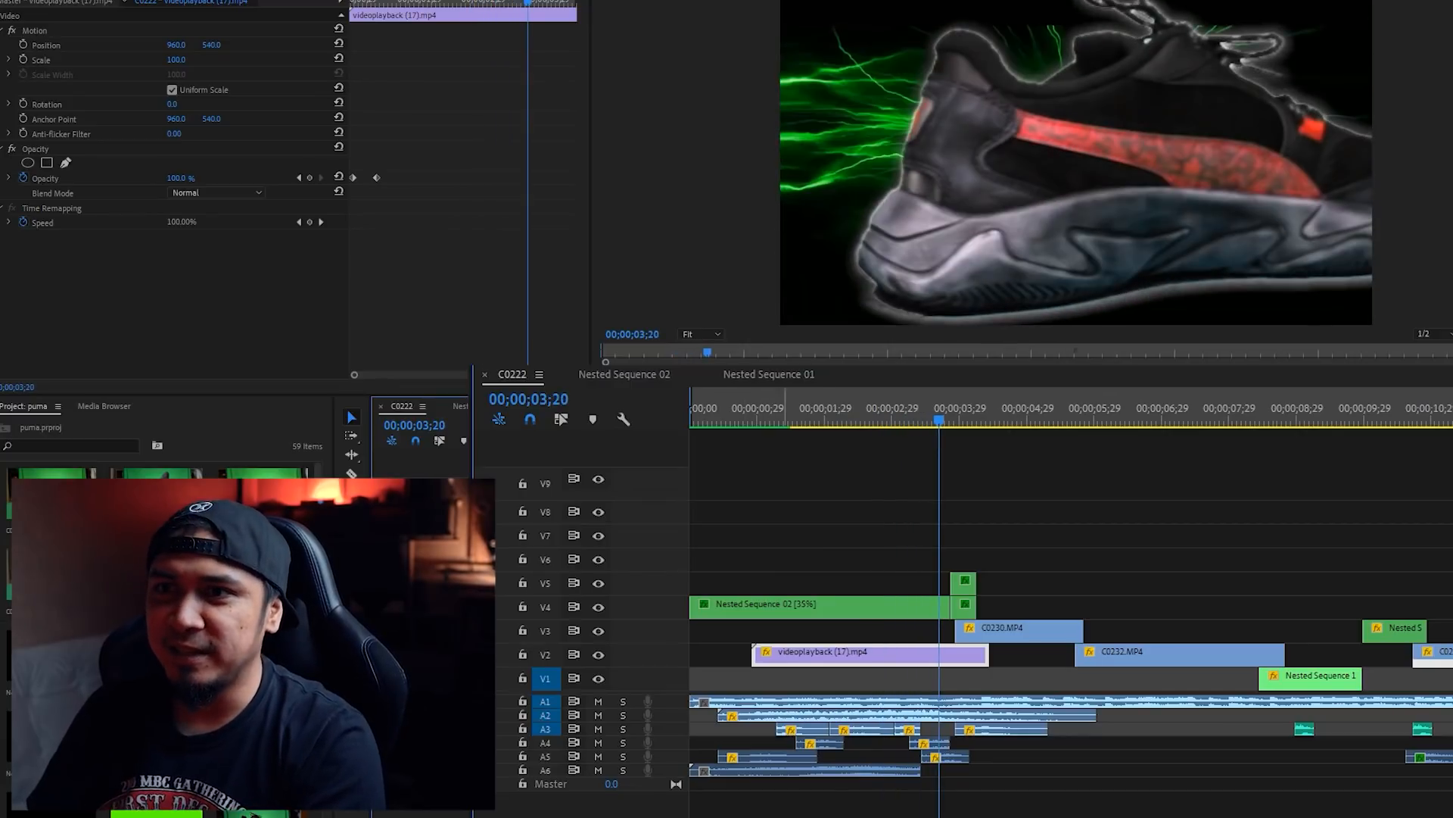
left_click(786, 412)
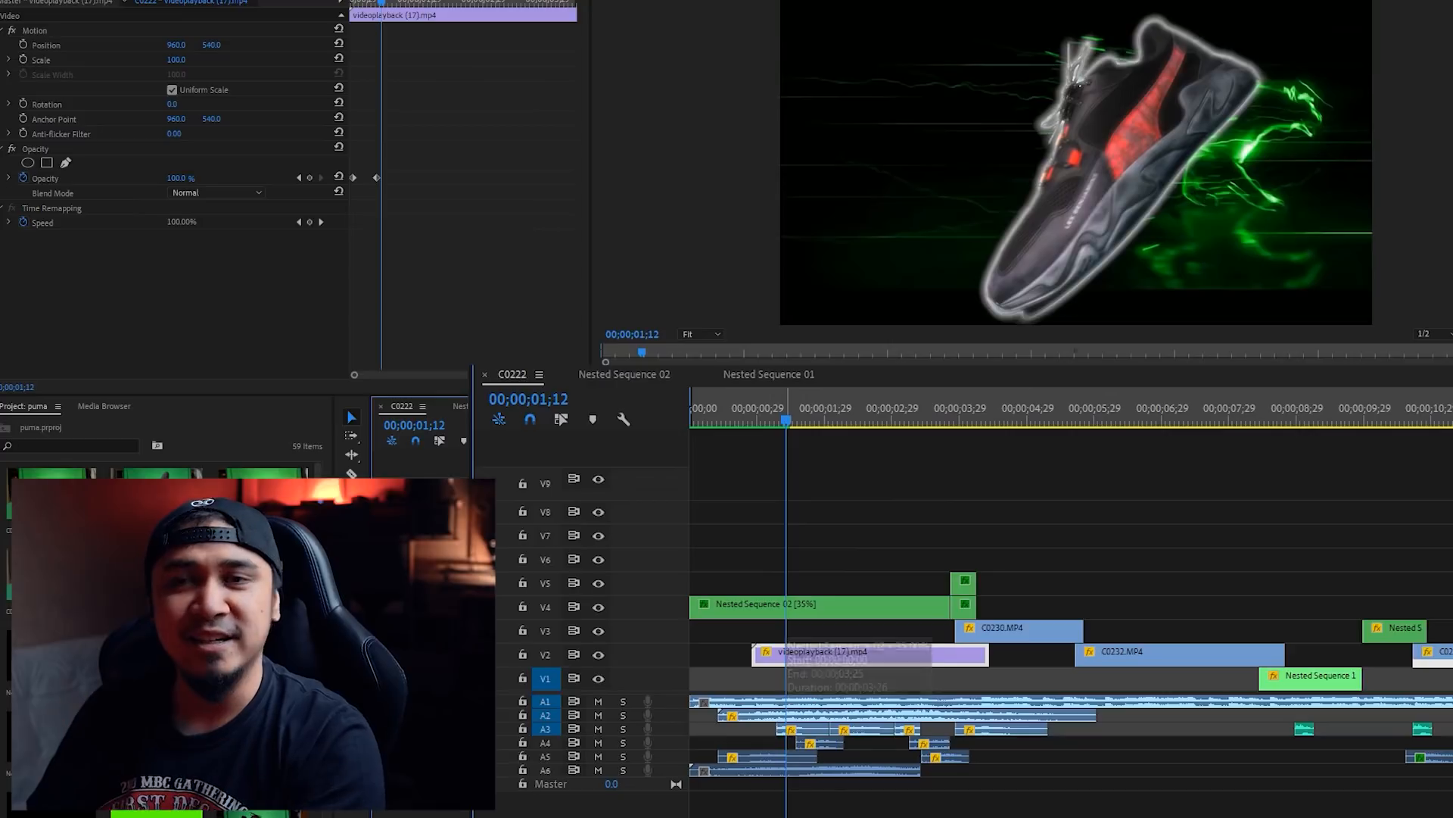
Open the Nested Sequence 02 clip and turn off the Opacity, Color Key and Ultra Key effects on its footage
left_click(789, 610)
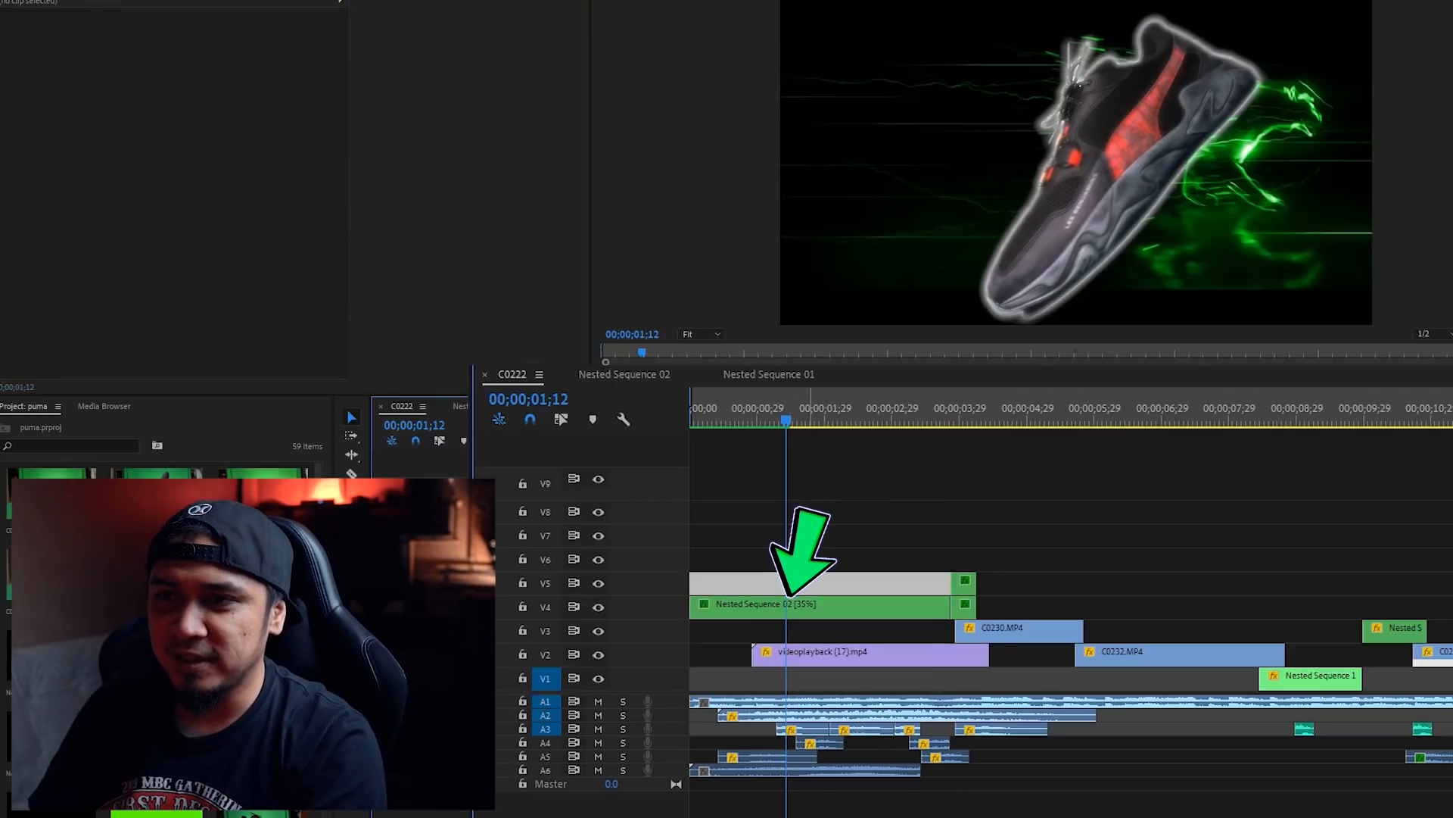
double_click(790, 610)
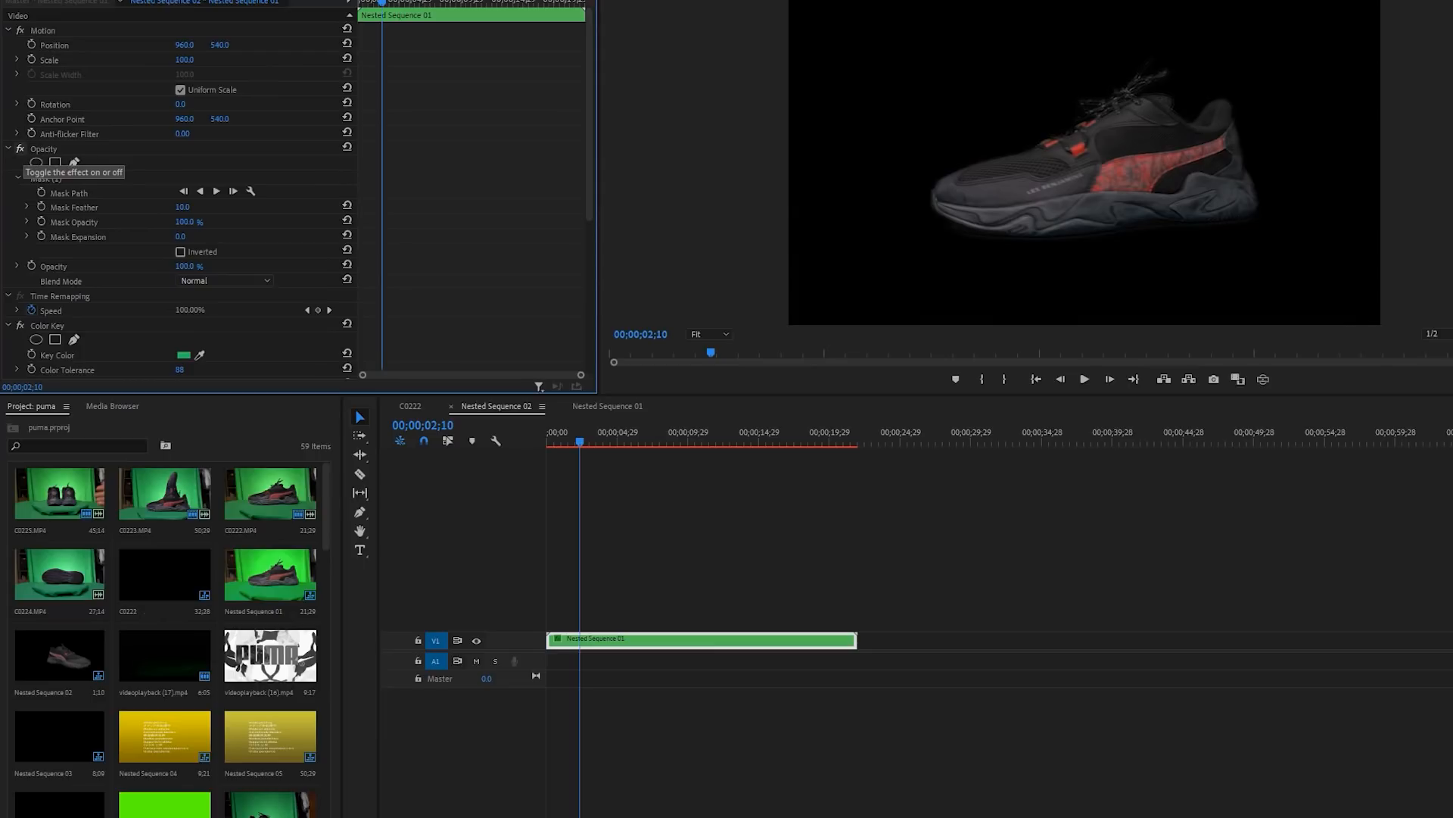
left_click(21, 149)
scroll(181, 212, "down", 3)
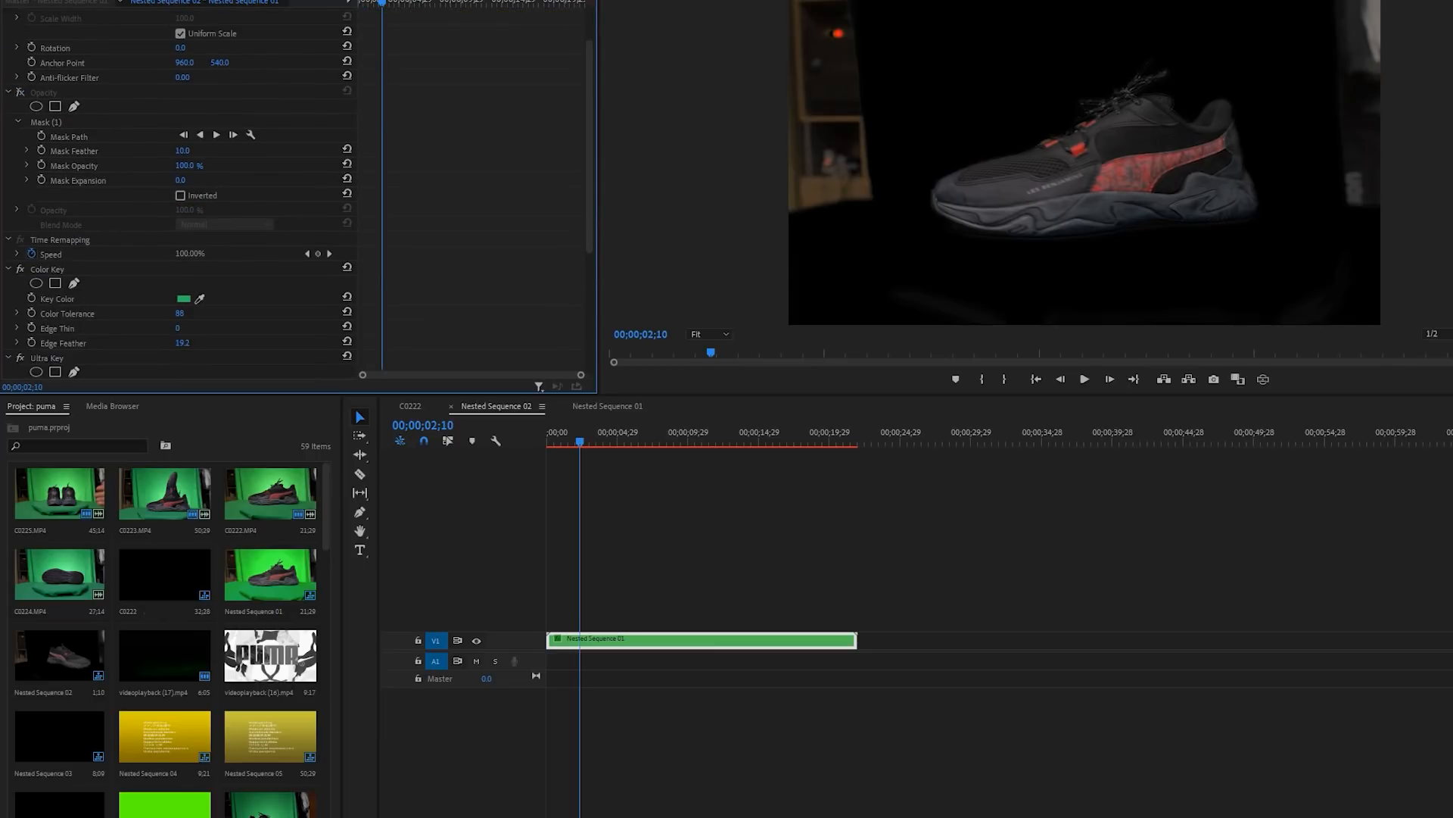
left_click(20, 269)
scroll(31, 303, "down", 3)
left_click(21, 315)
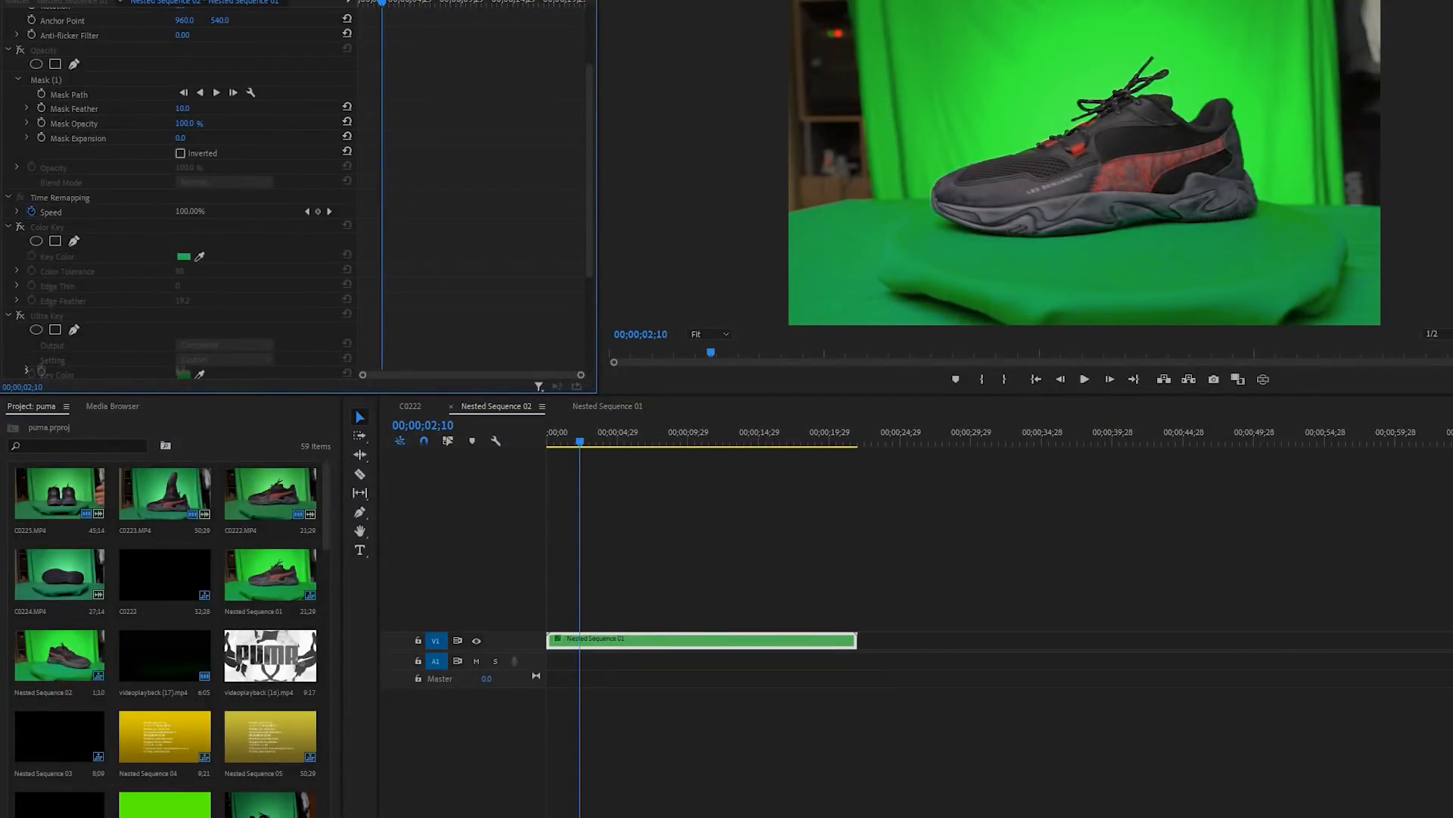
Turn the Opacity effect with its mask around the shoe back on and play the masked green-screen footage
scroll(182, 197, "up", 3)
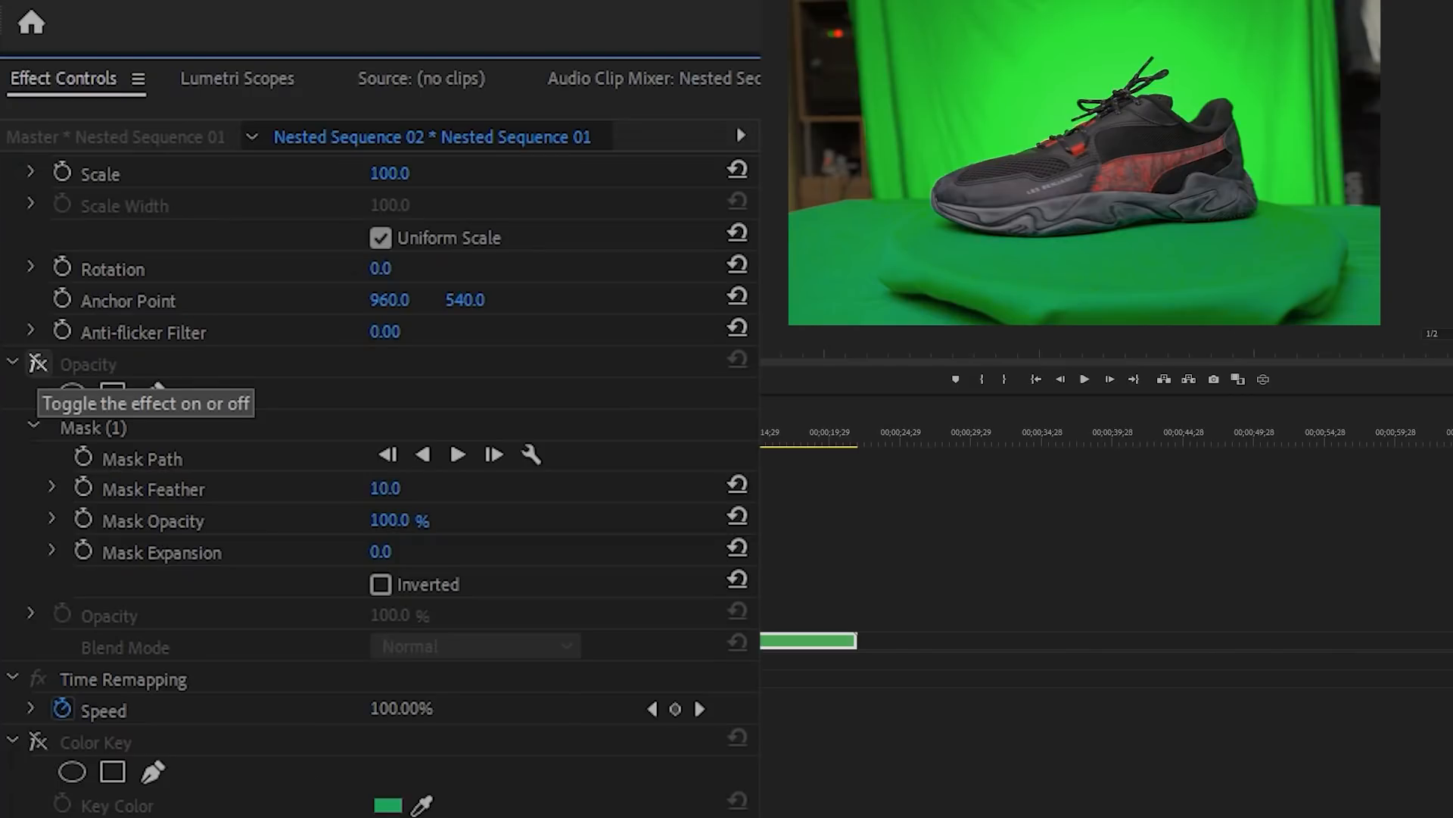
left_click(21, 106)
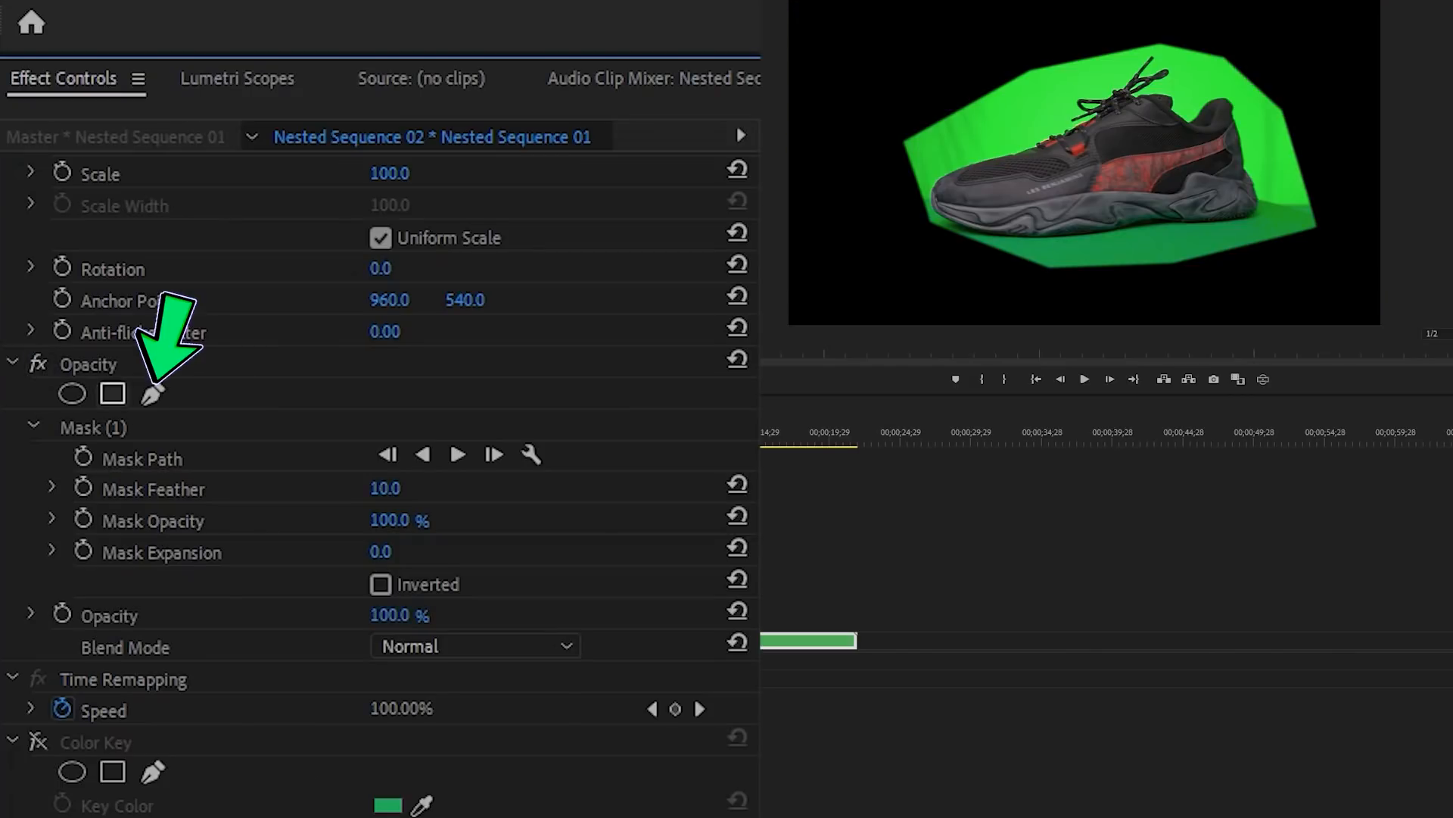
key("space")
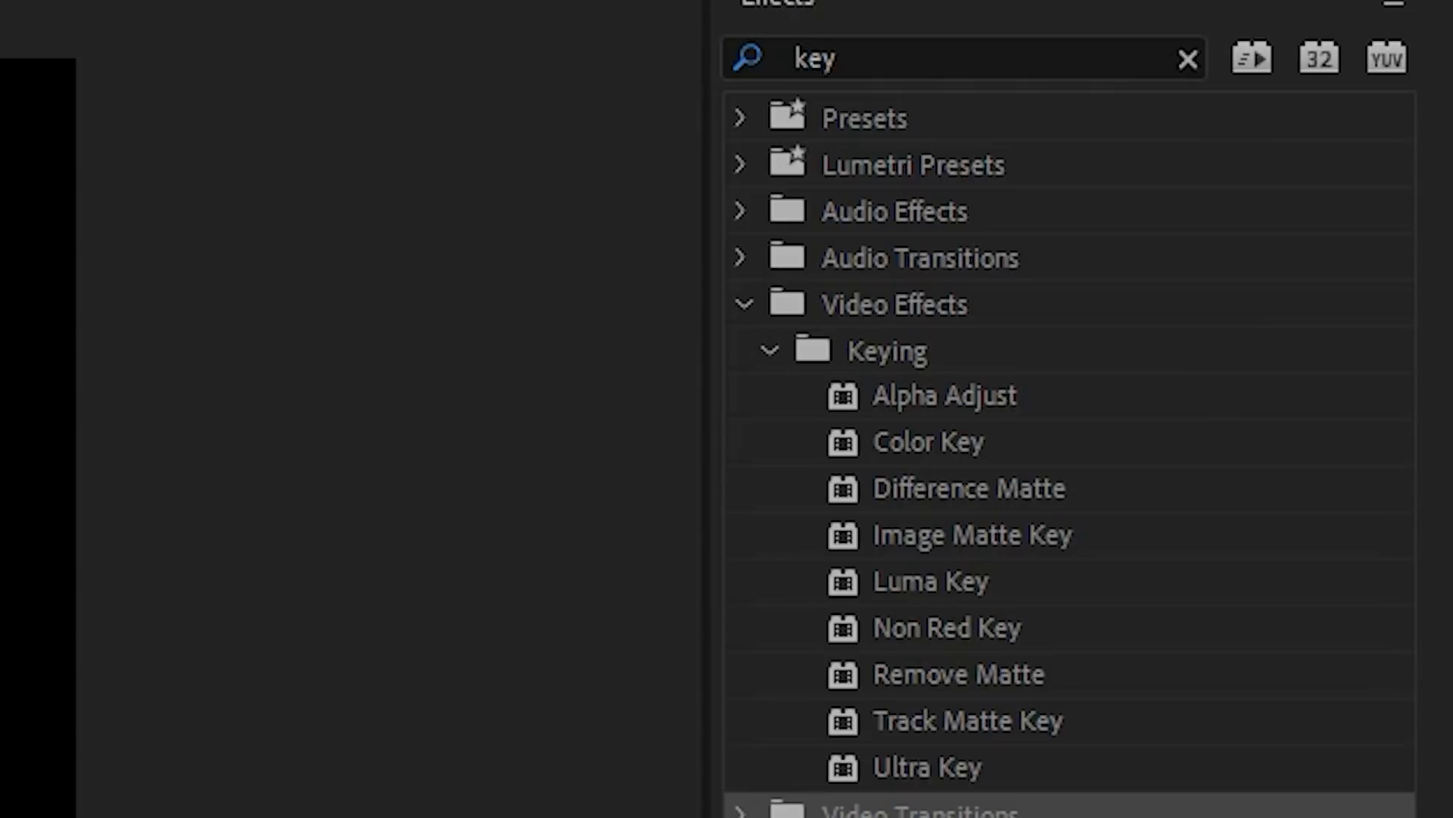
Search the effects library for "key" to list the keying effects
left_click(784, 77)
key("BackSpace")
key("BackSpace")
key("BackSpace")
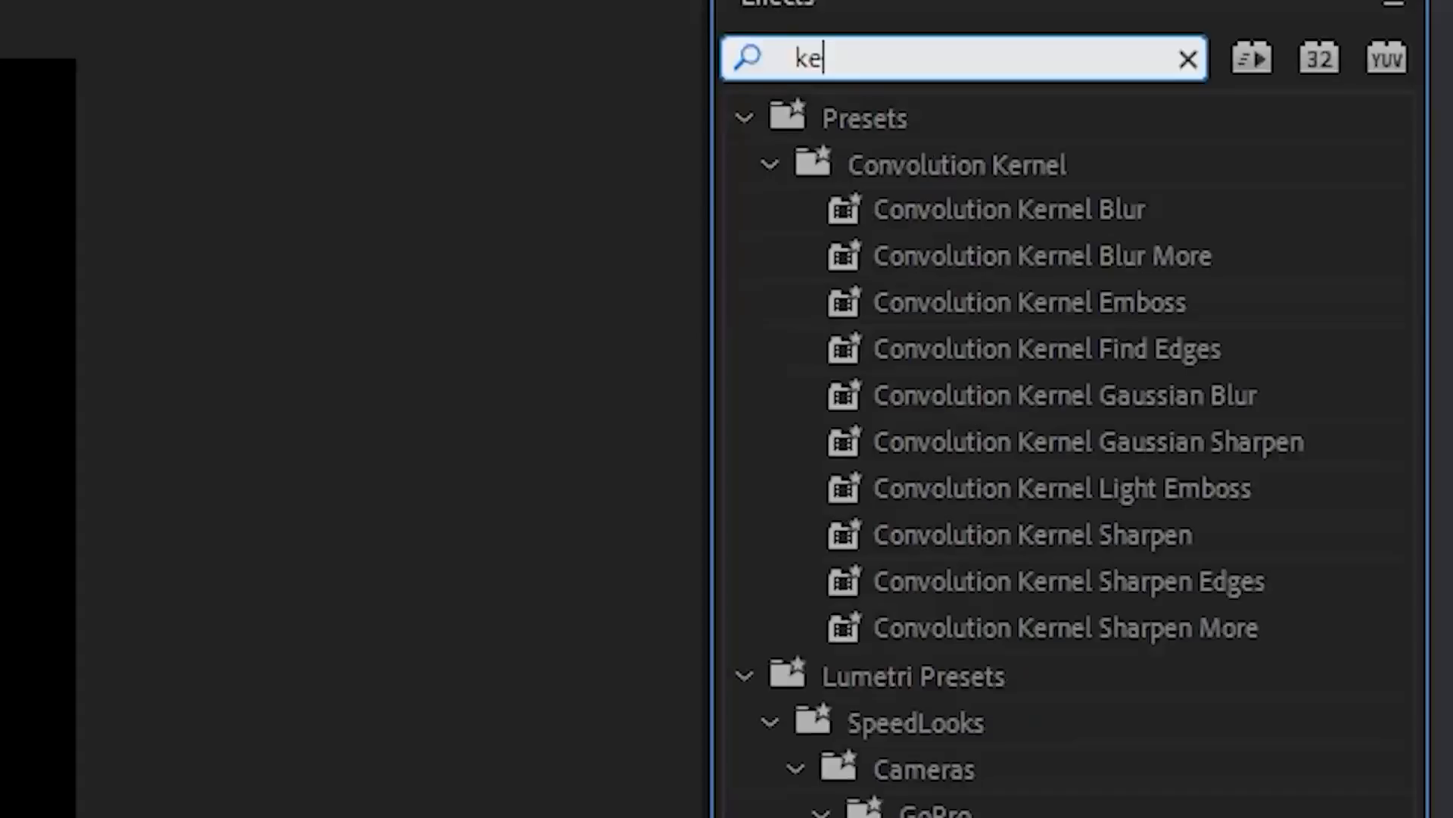
type("key")
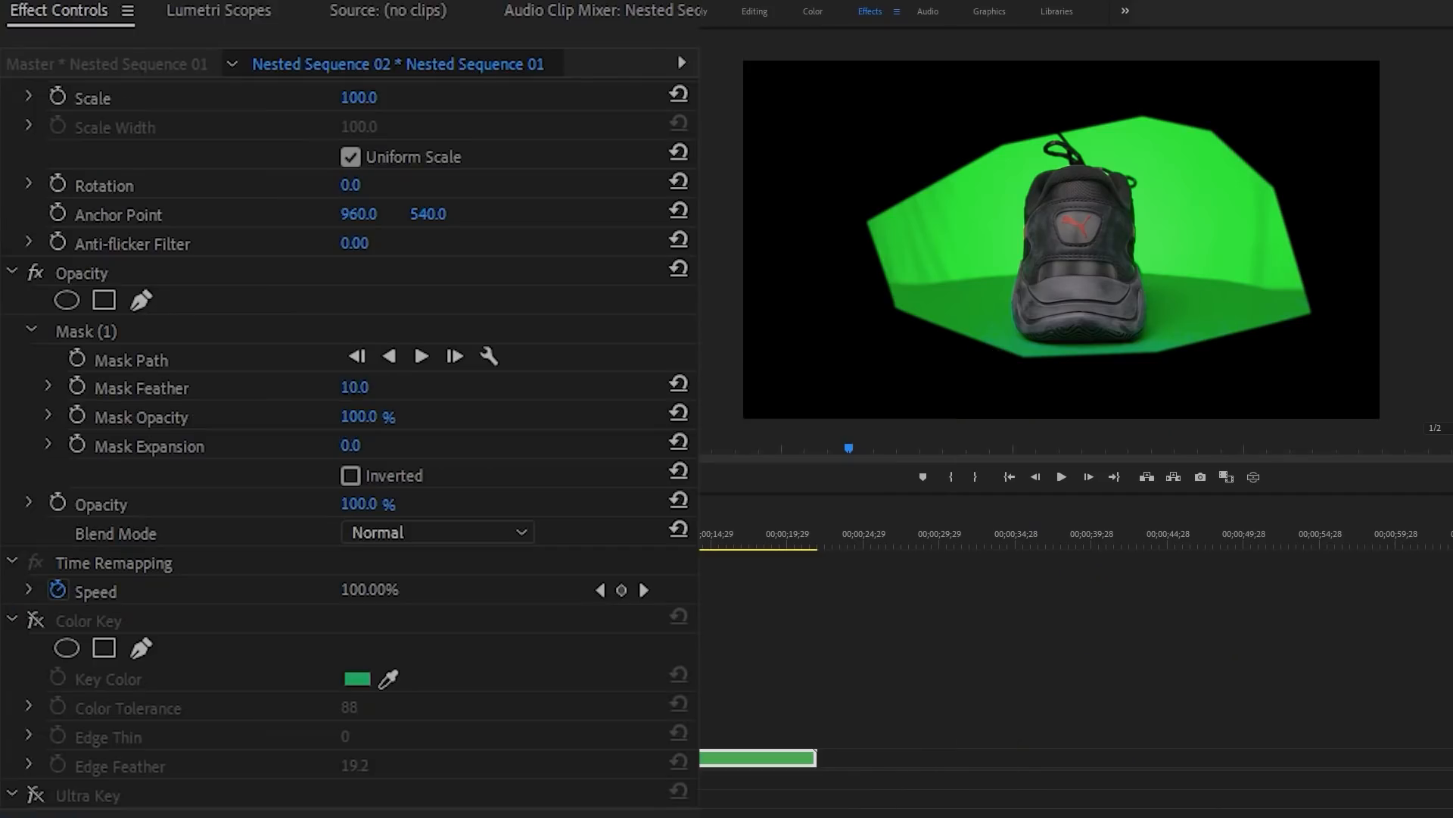
Turn the Color Key effect back on and set its Color Tolerance to 90
left_click(35, 620)
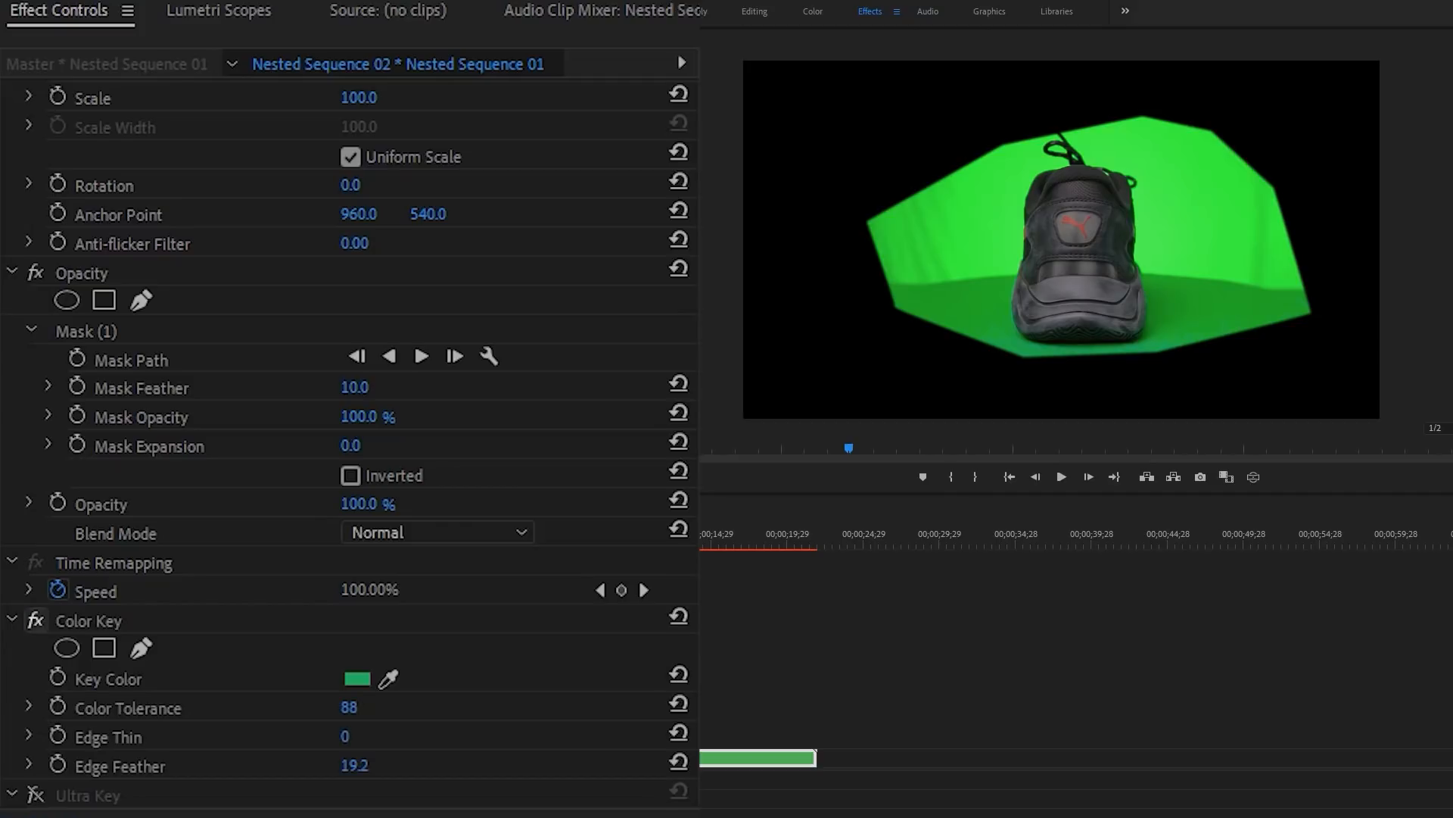
scroll(349, 442, "down", 2)
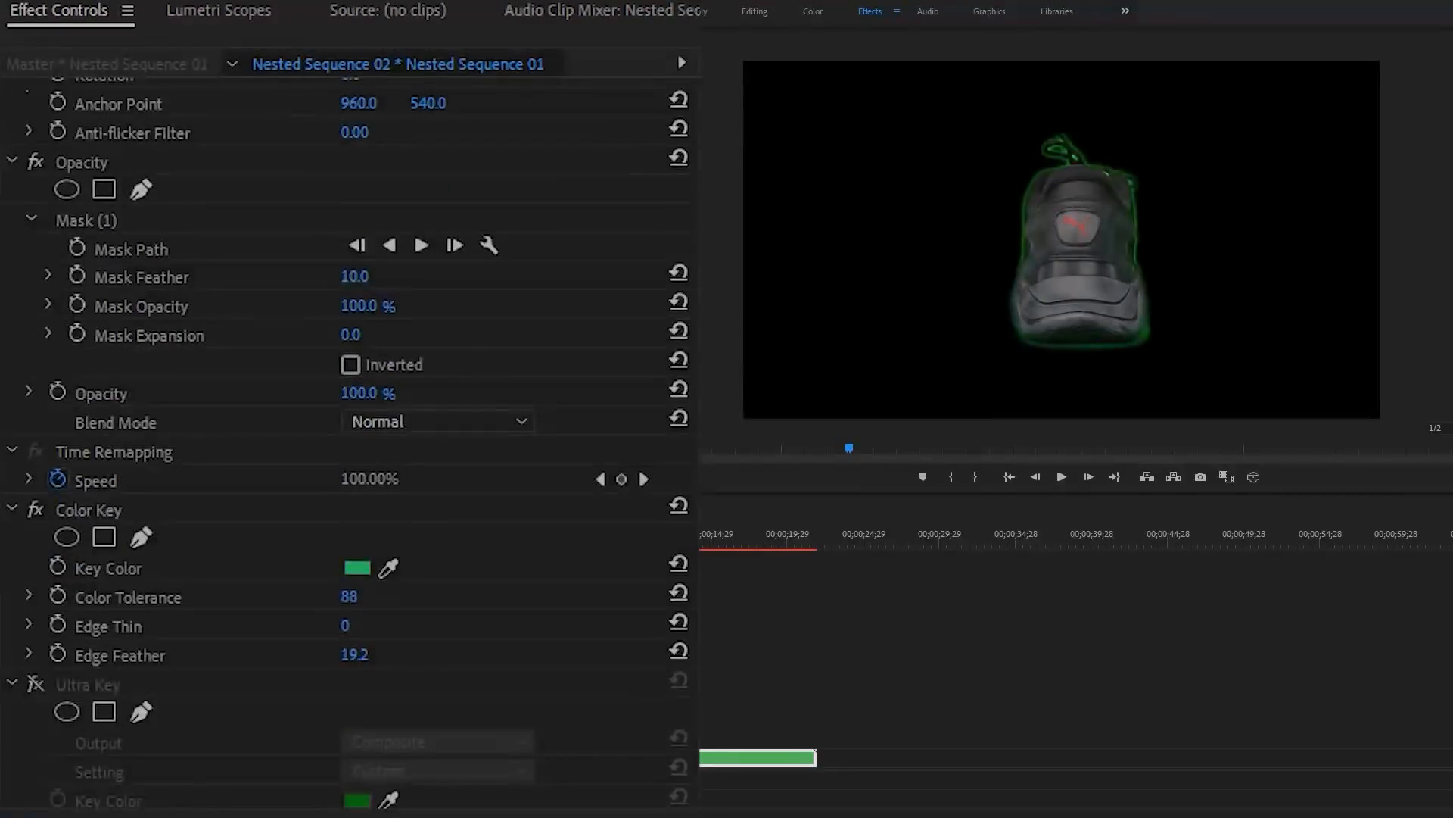
mouse_move(349, 596)
left_mouse_down()
mouse_move(475, 596)
mouse_move(283, 597)
mouse_move(385, 597)
mouse_move(359, 596)
left_mouse_up()
left_click_drag(581, 538, 557, 537)
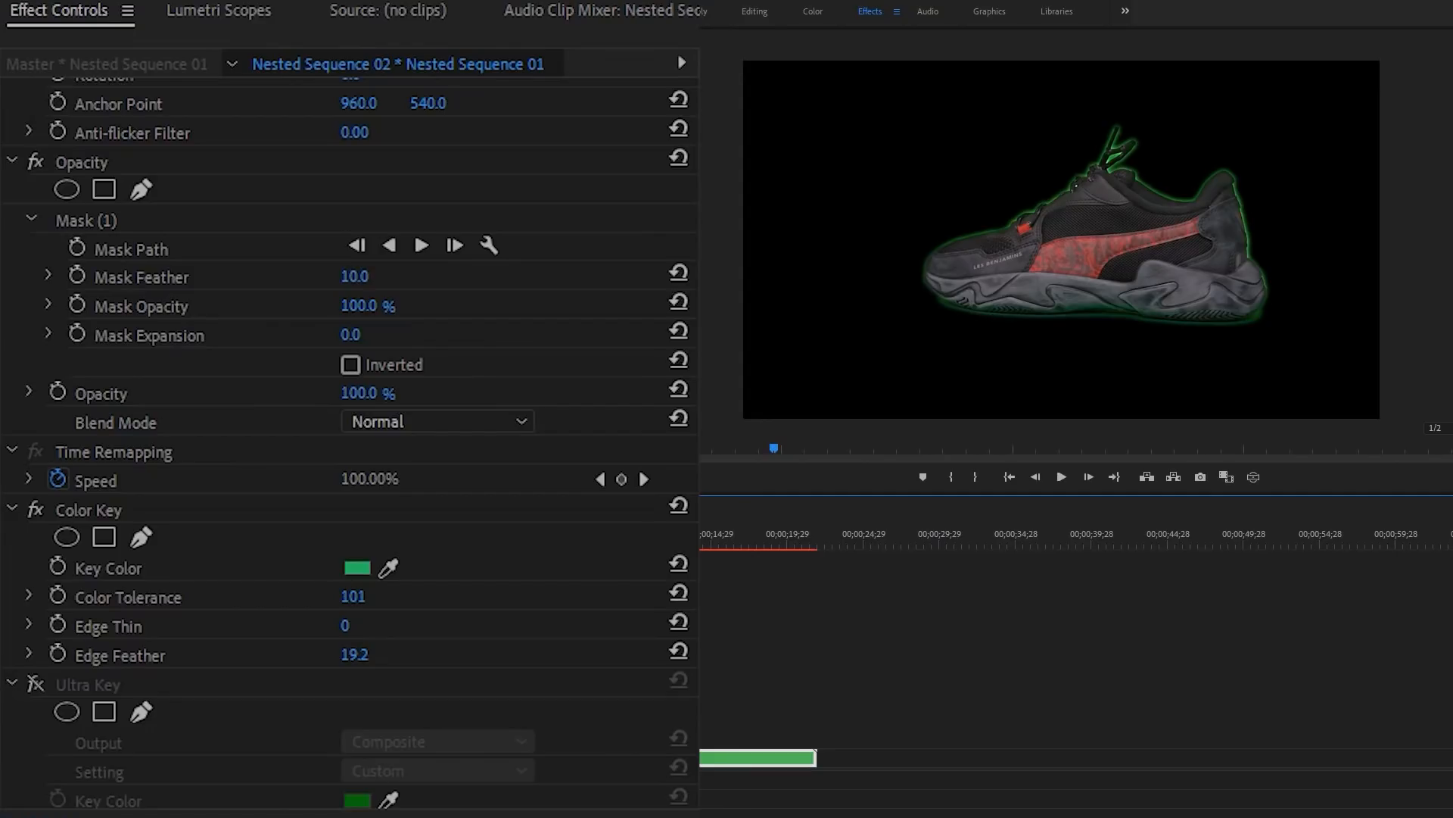
mouse_move(352, 597)
left_mouse_down()
mouse_move(318, 597)
mouse_move(342, 596)
left_mouse_up()
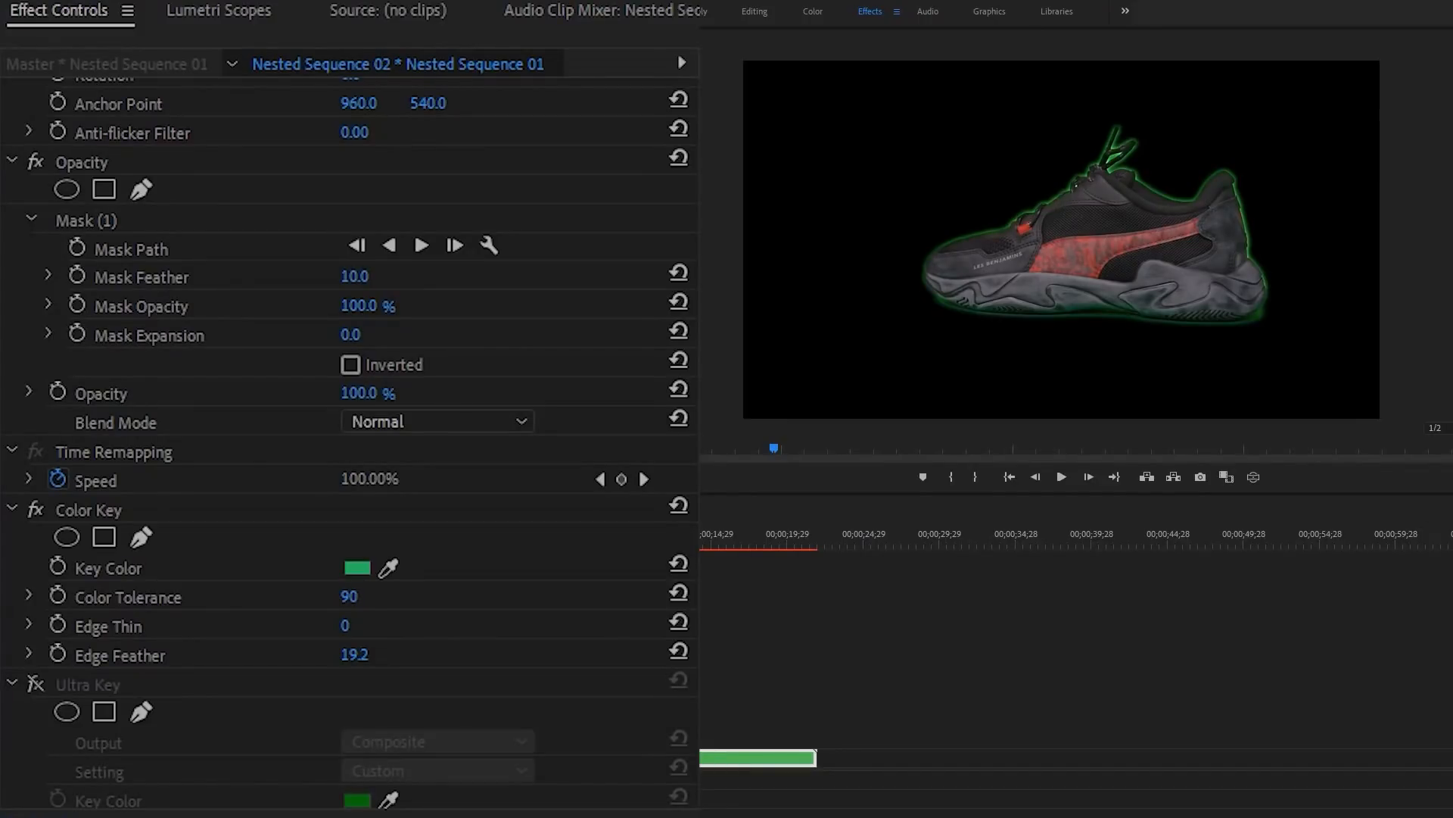
Turn the Ultra Key effect back on and set its Matte Generation Transparency to 24.0
scroll(348, 439, "down", 3)
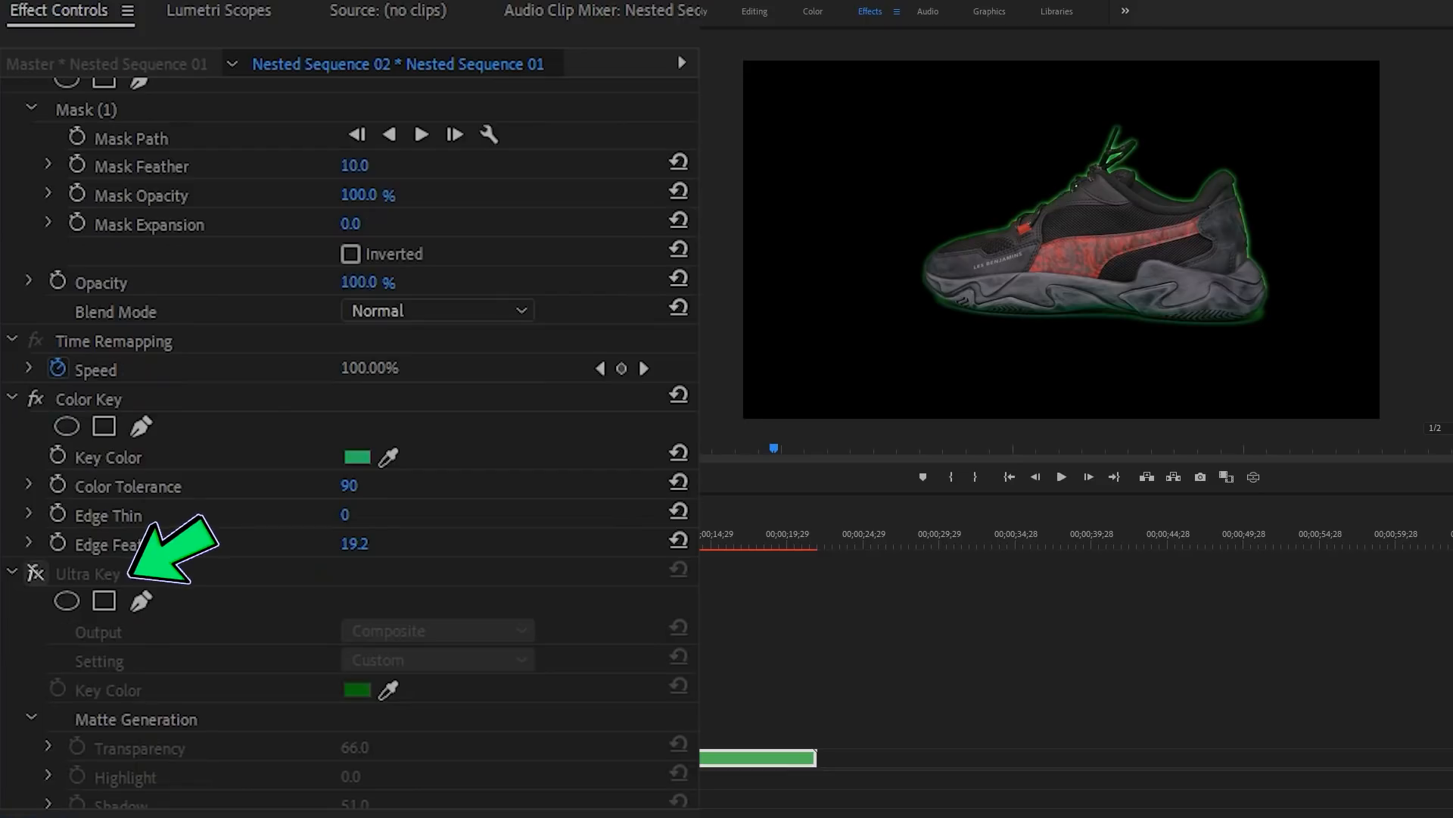
left_click(35, 573)
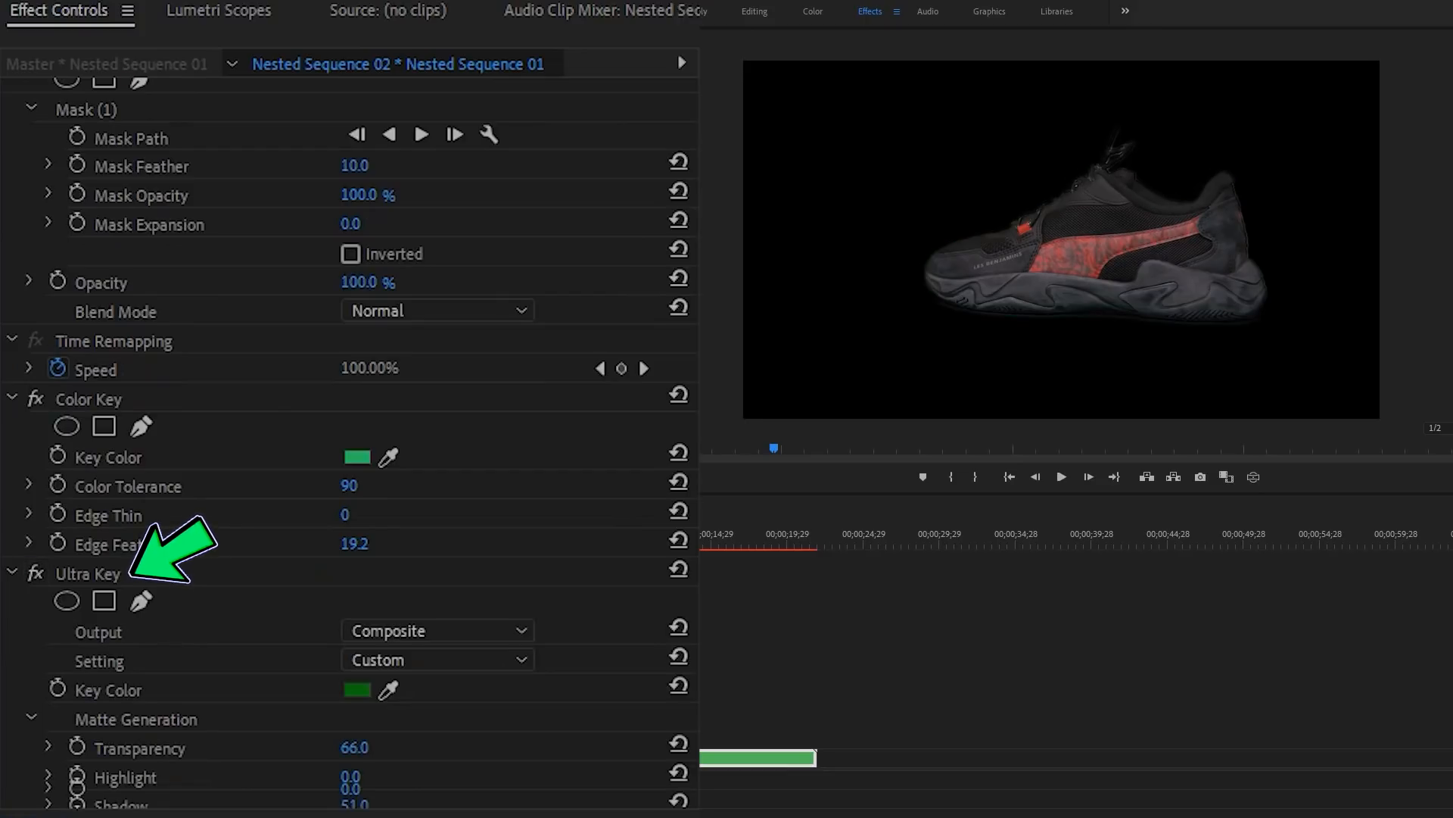
scroll(349, 439, "down", 3)
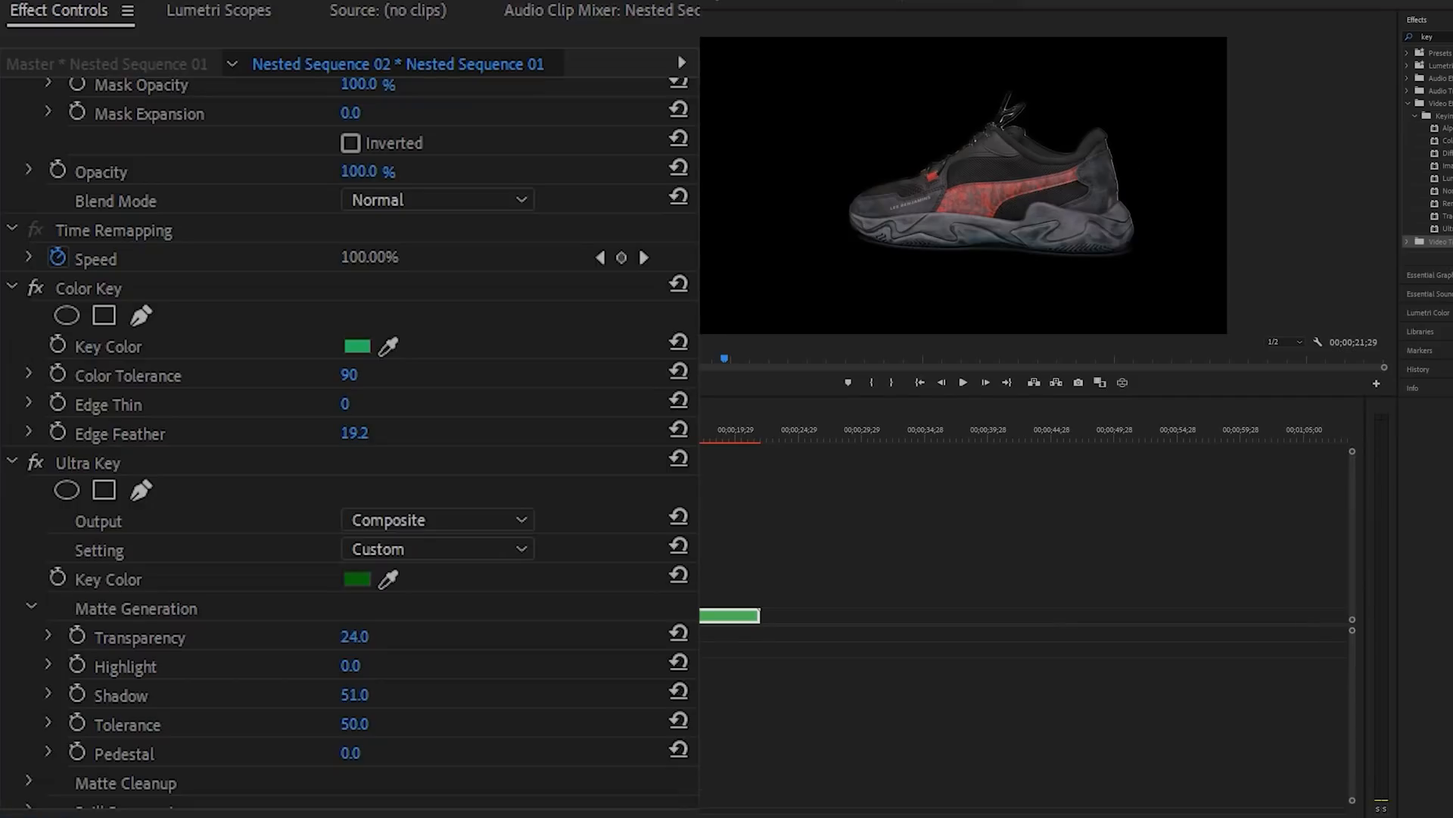
mouse_move(354, 637)
left_mouse_down()
mouse_move(337, 637)
mouse_move(354, 637)
left_mouse_up()
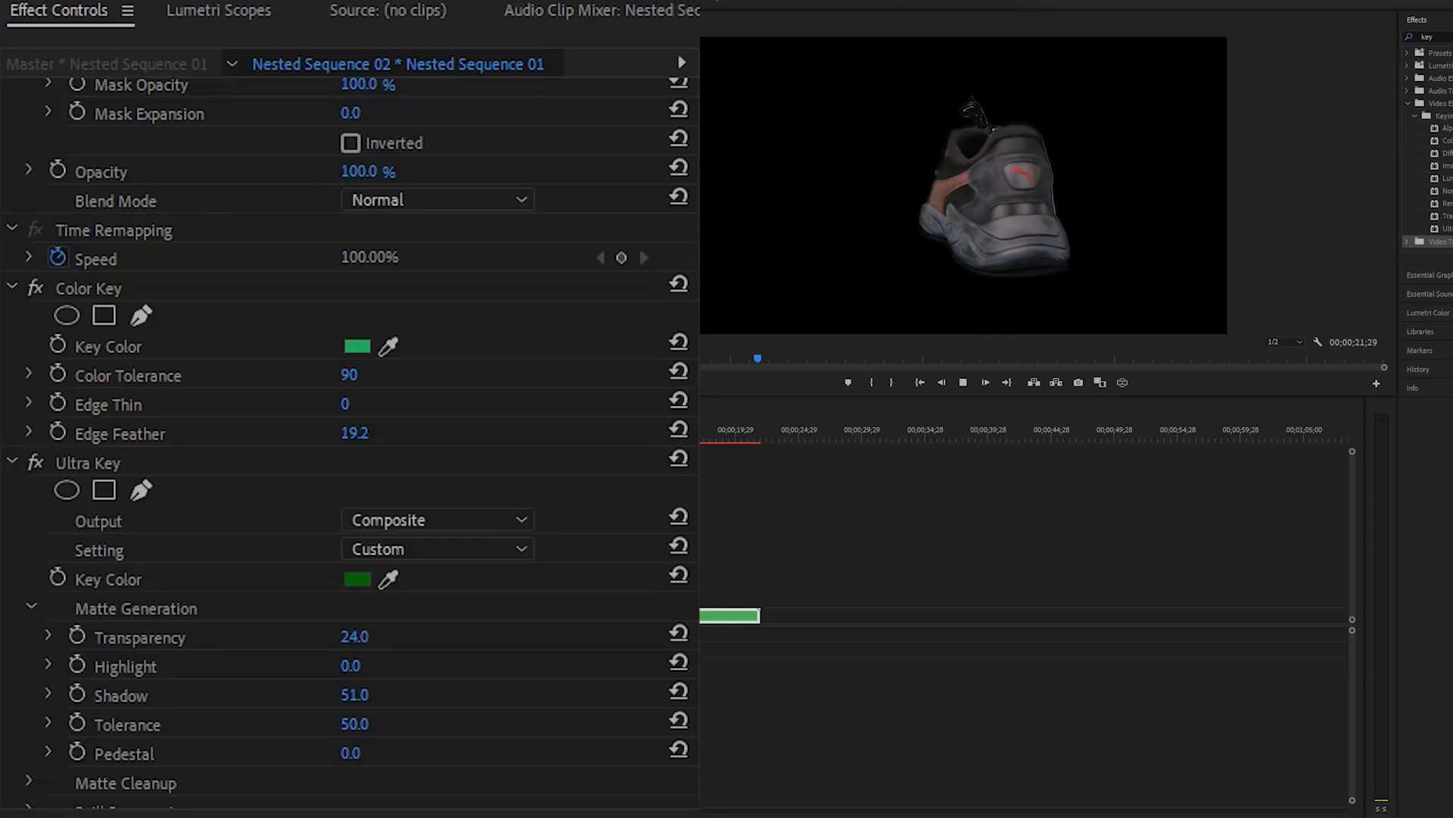
Play Nested Sequence 02 to check the keyed edges of the rotating shoe
key("space")
key("space")
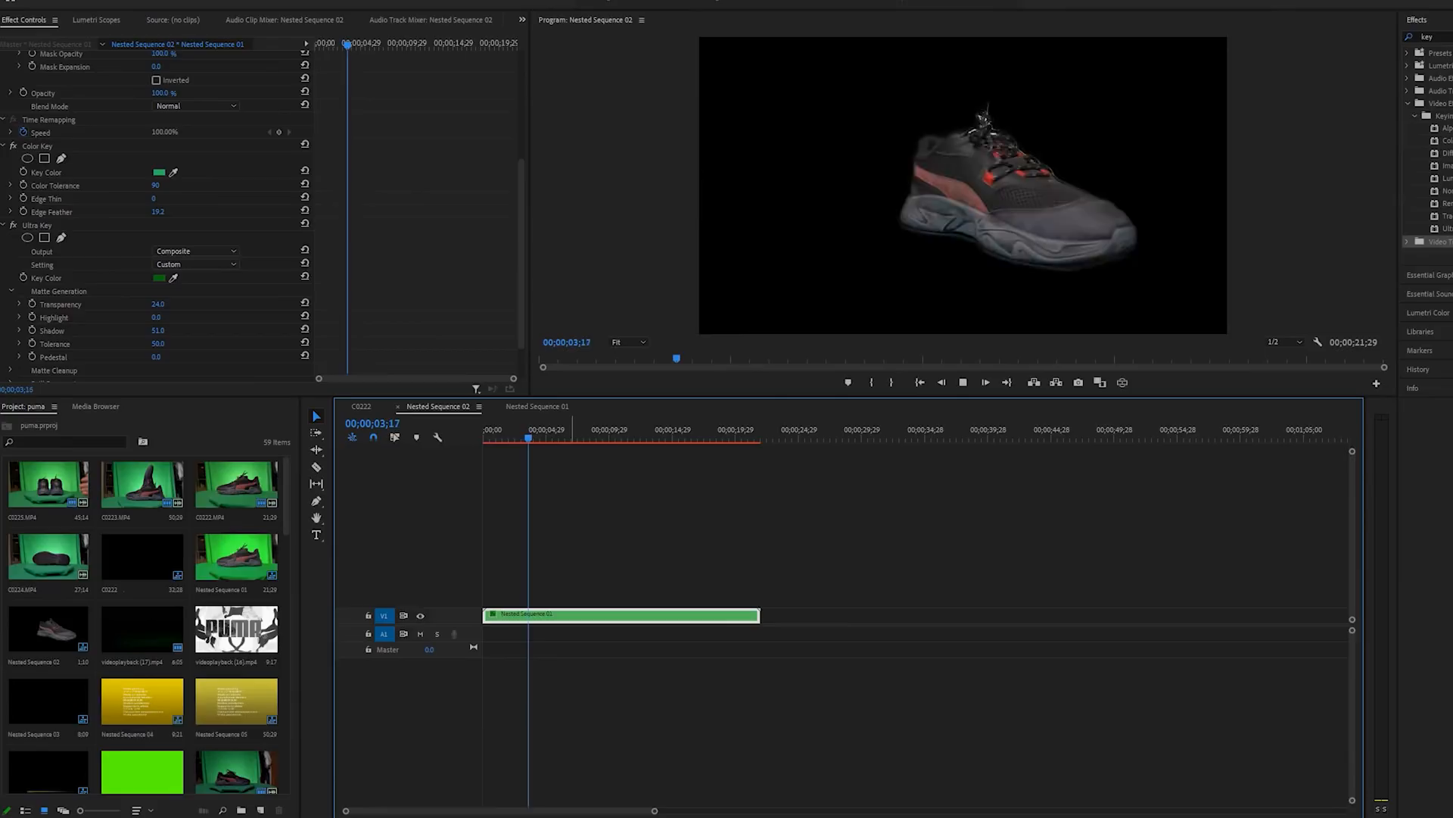
key("space")
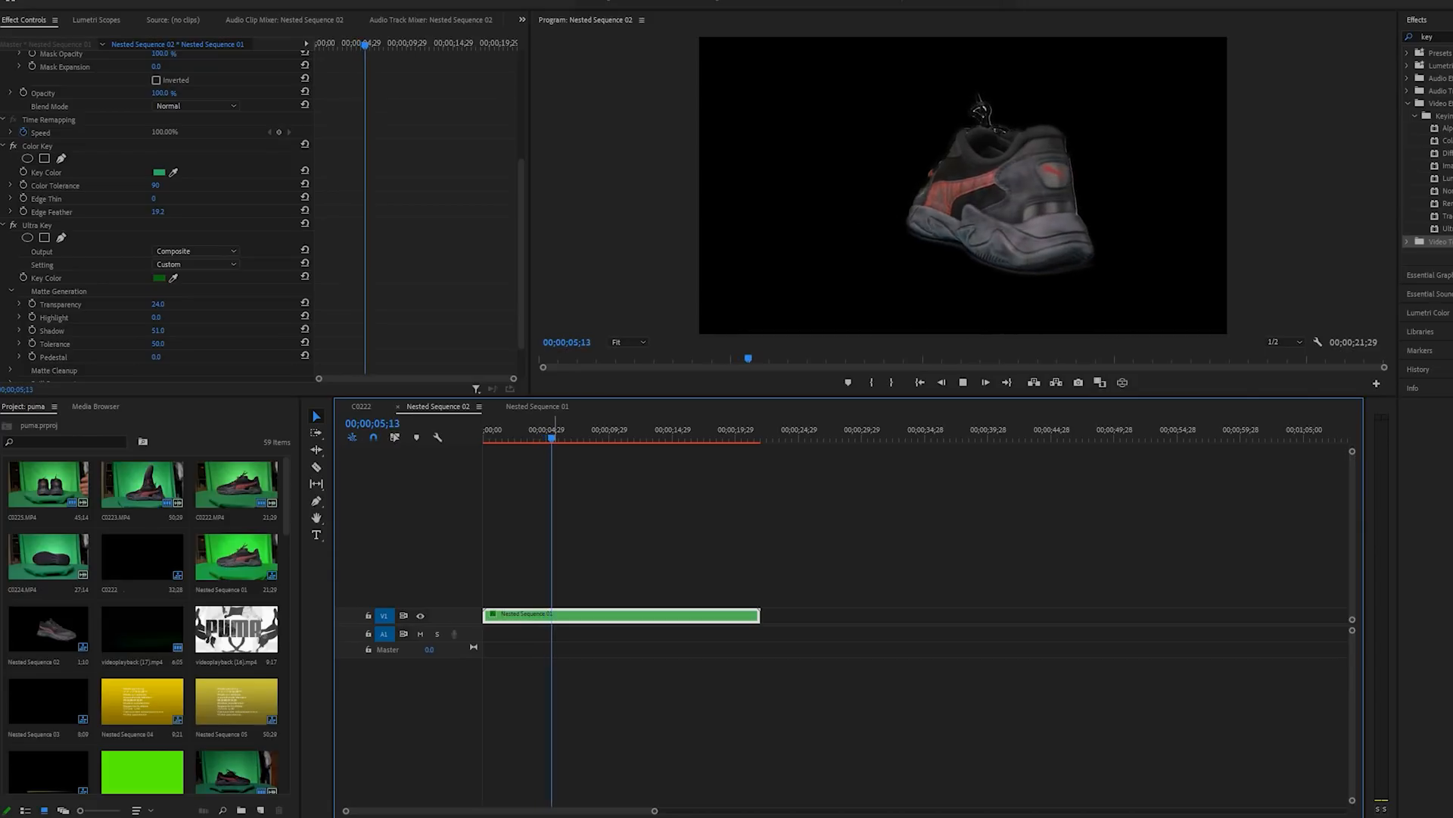
Return to the C0222 sequence and play the animated Nested Sequence 02 shoe clip from its first frame
left_click(361, 407)
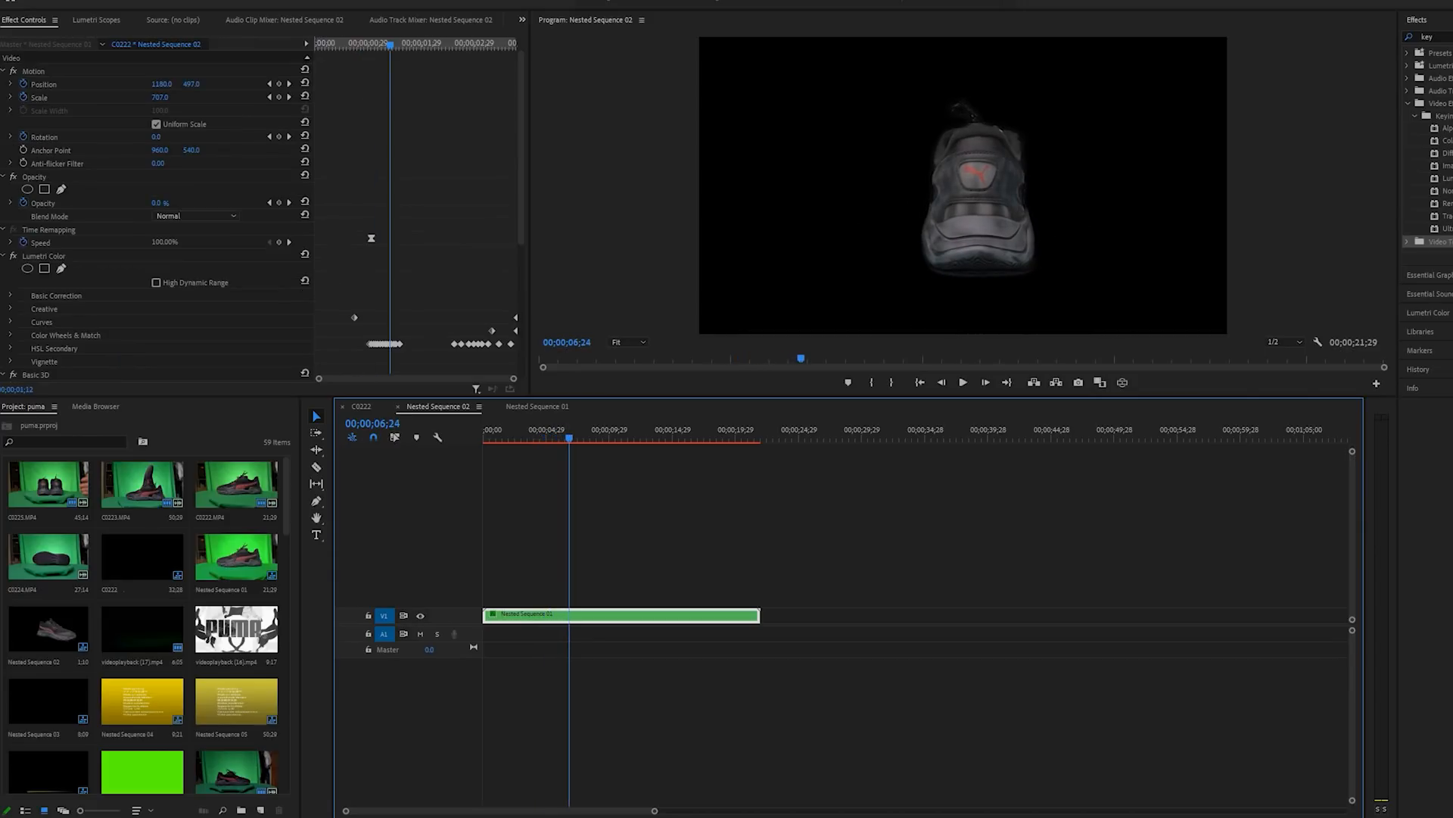
left_click_drag(389, 45, 317, 44)
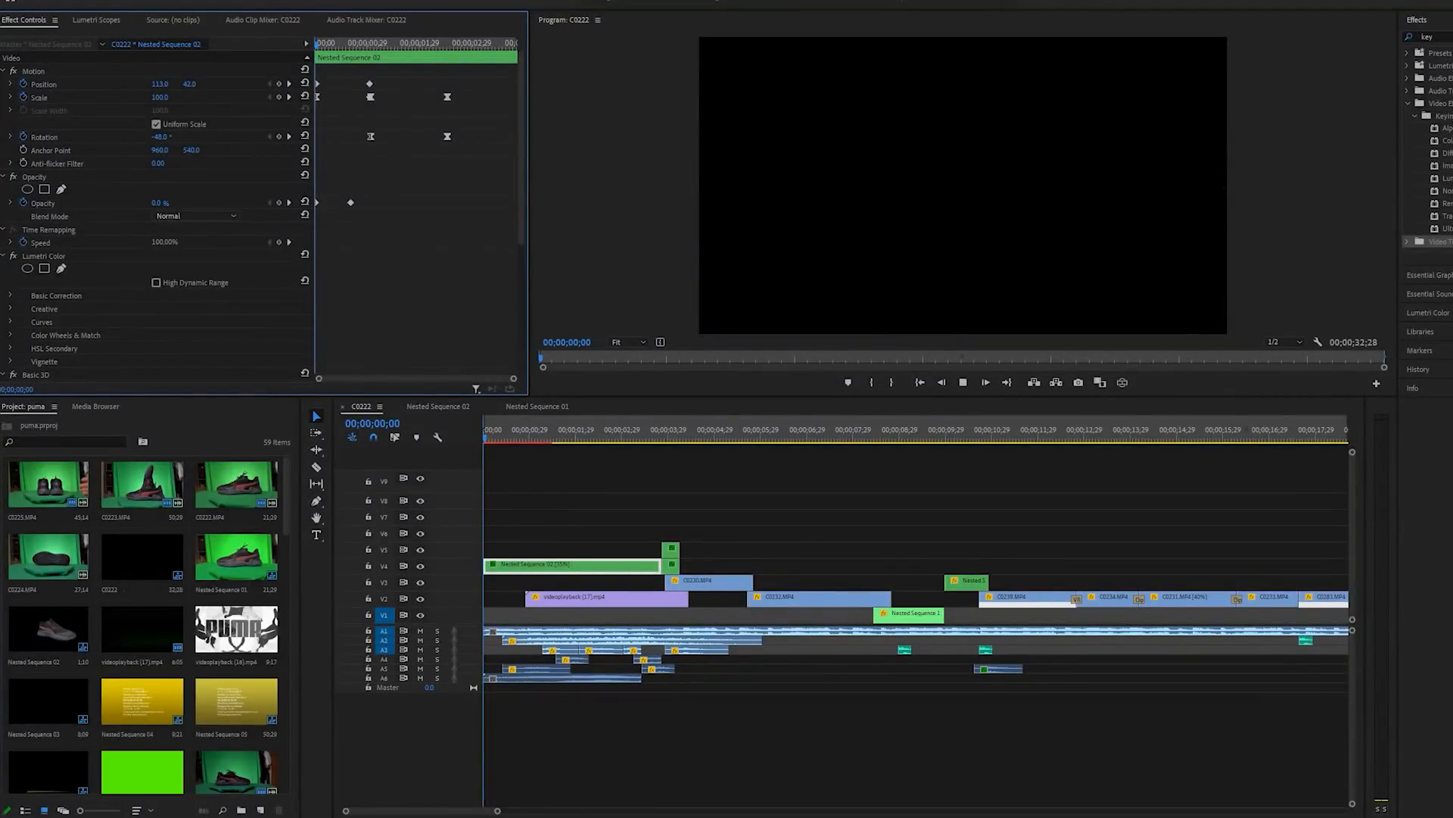
key("space")
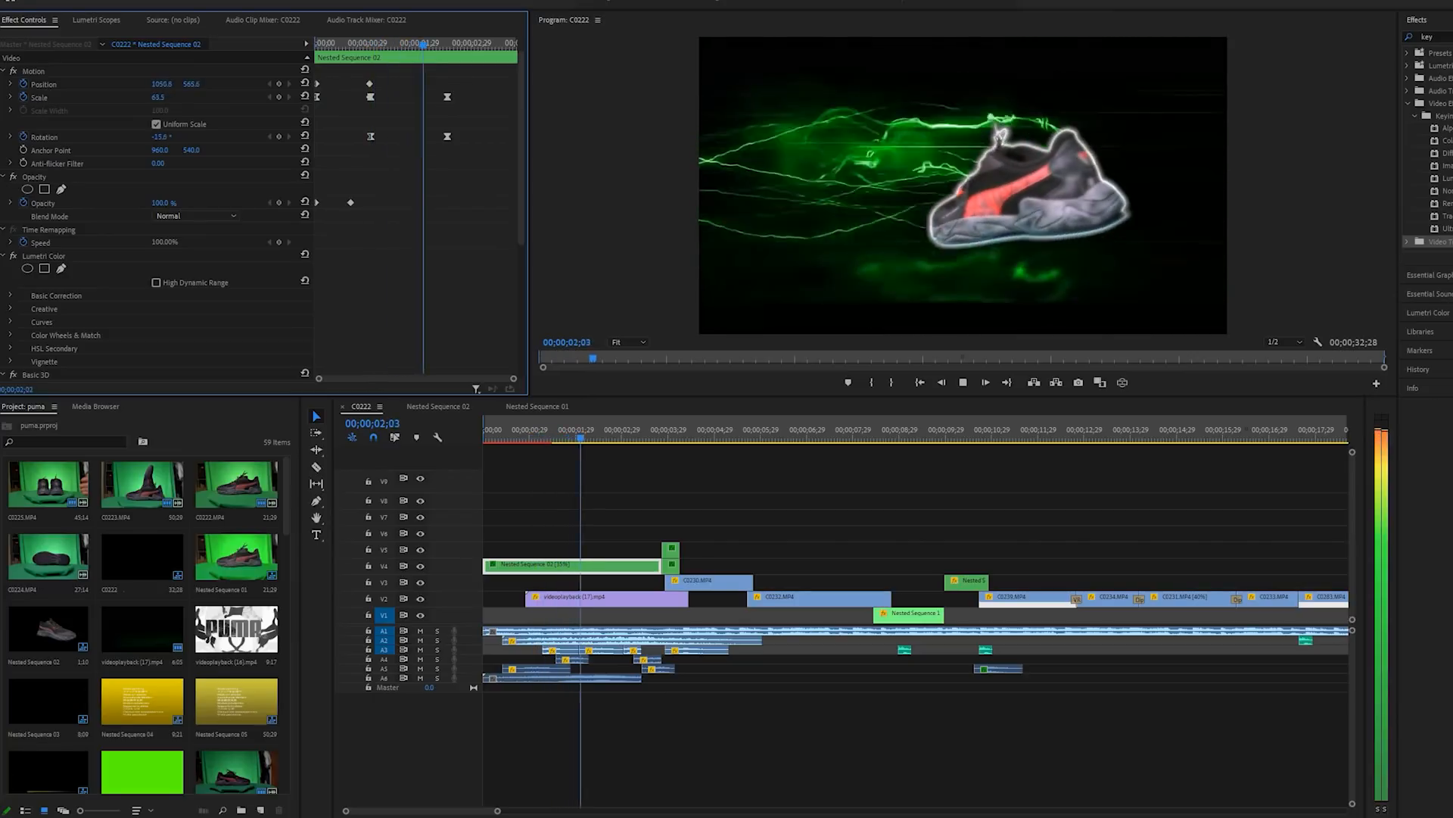
key("space")
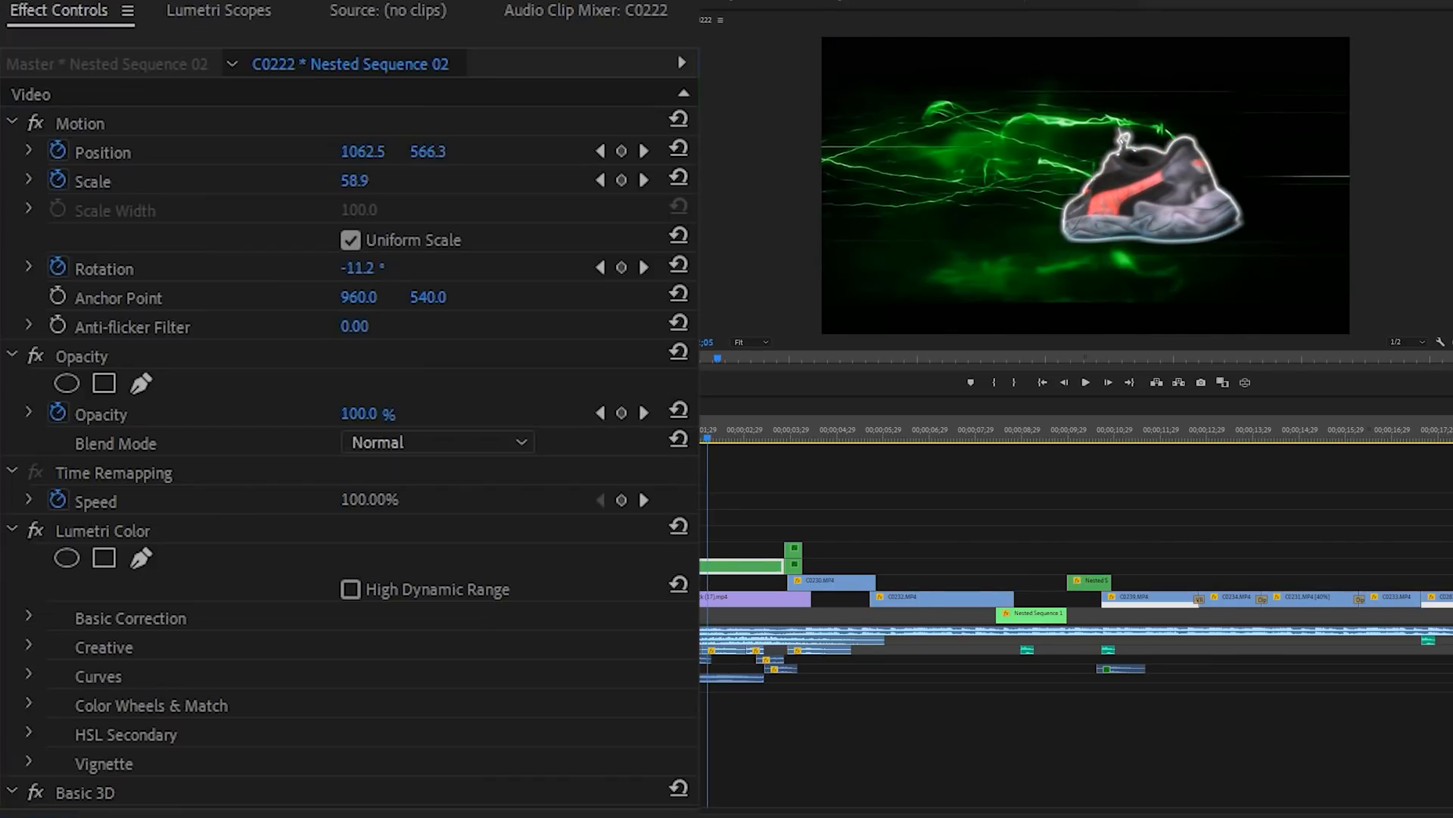
Try changing the horizontal Position of the Nested Sequence 02 clip, and undo the change
left_click_drag(161, 84, 1, 84)
left_click_drag(359, 152, 295, 151)
key("ctrl+z")
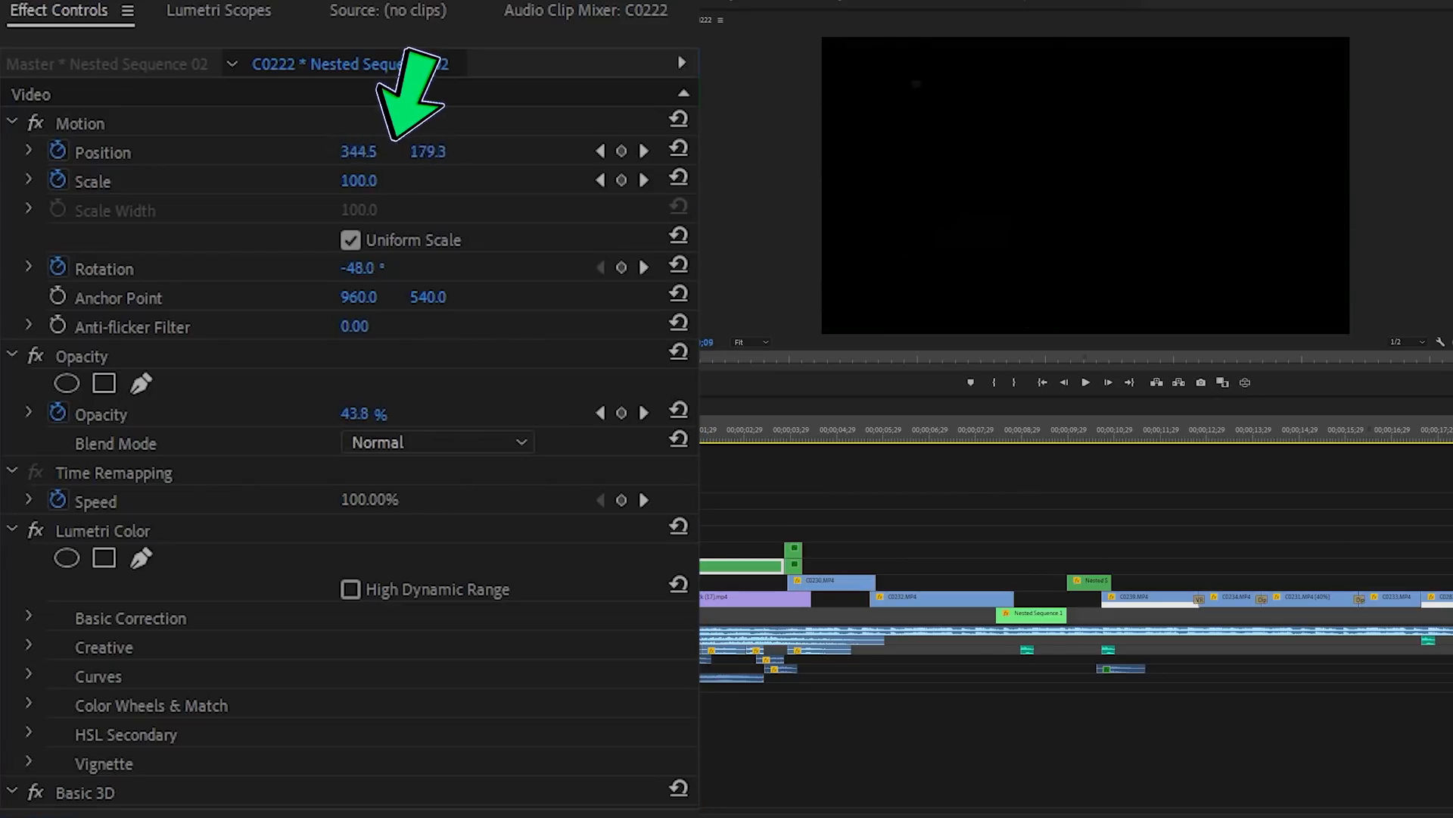
Step frame by frame through the start of the Nested Sequence 02 clip to examine its Position and Opacity animation
key("Left")
key("Left")
key("Left")
key("Left")
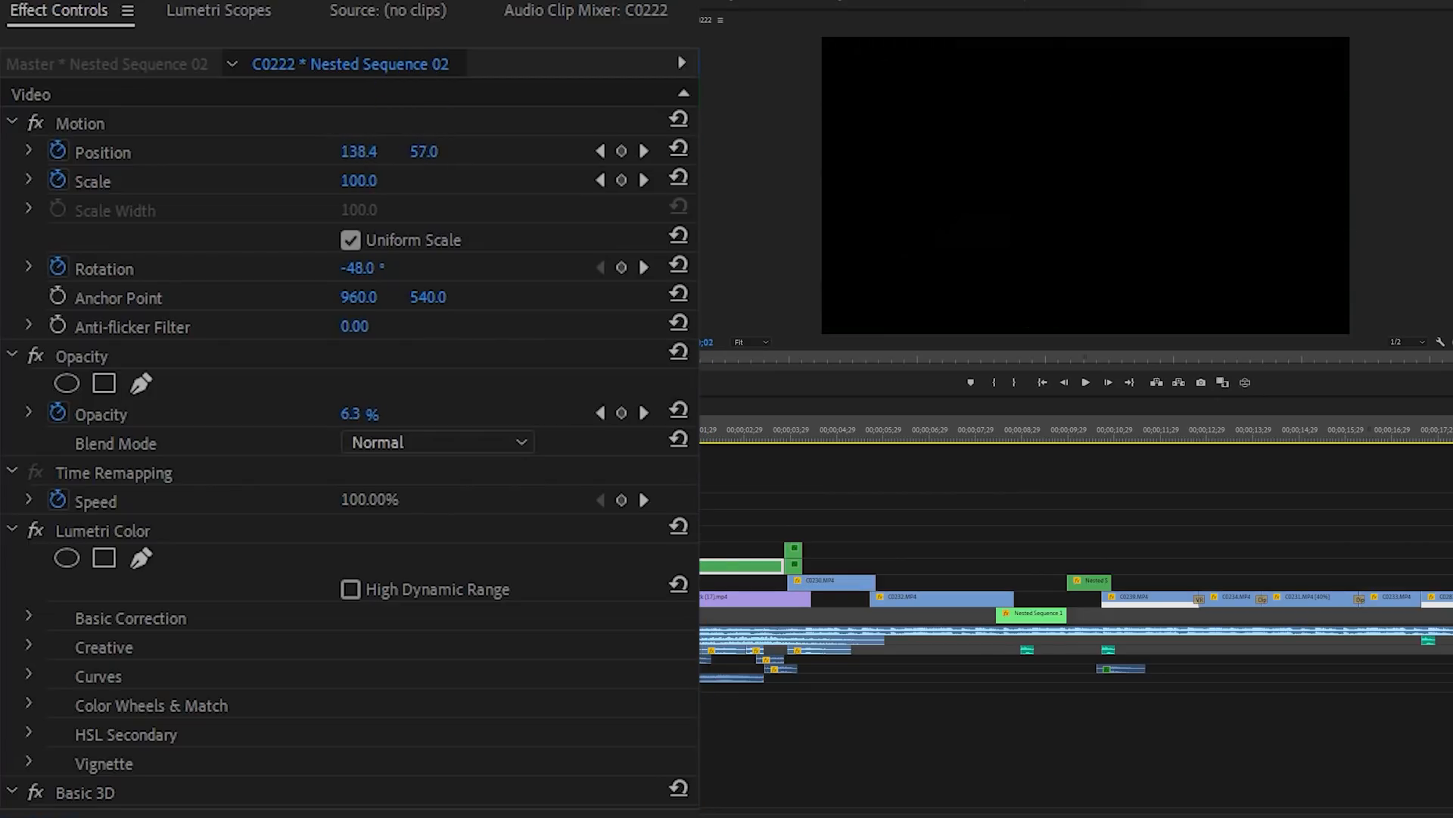
key("Right")
key("Right")
key("Right")
key("Right")
key("Right")
key("Right")
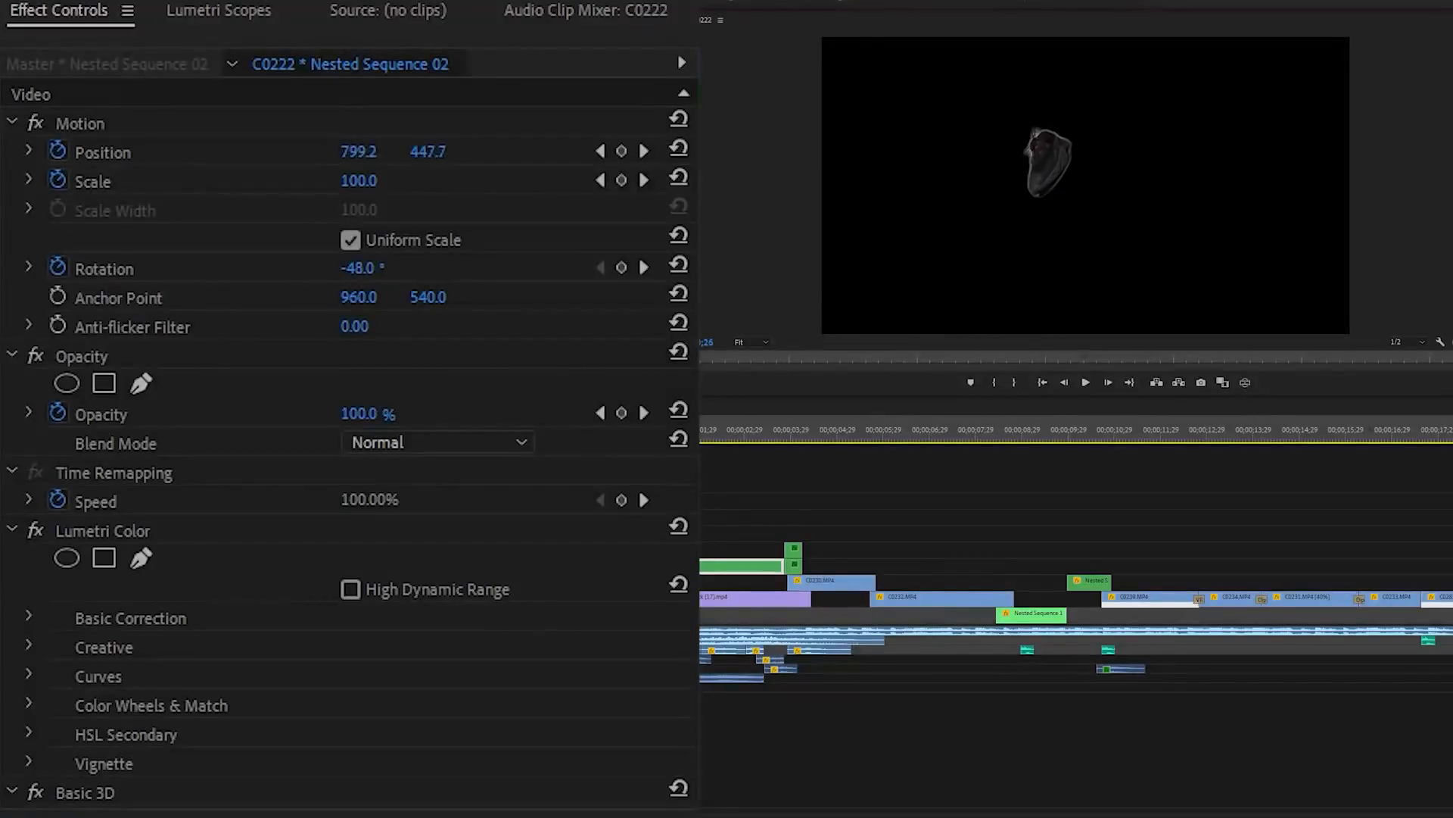
Step frame by frame through the Nested Sequence 02 shoe clip to examine its keyframed Position, Scale and Rotation against the green lightning
key("Right")
key("Right")
key("Right")
key("Right")
key("Right")
key("Right")
key("Right")
key("Right")
key("Right")
key("Right")
key("Right")
key("Right")
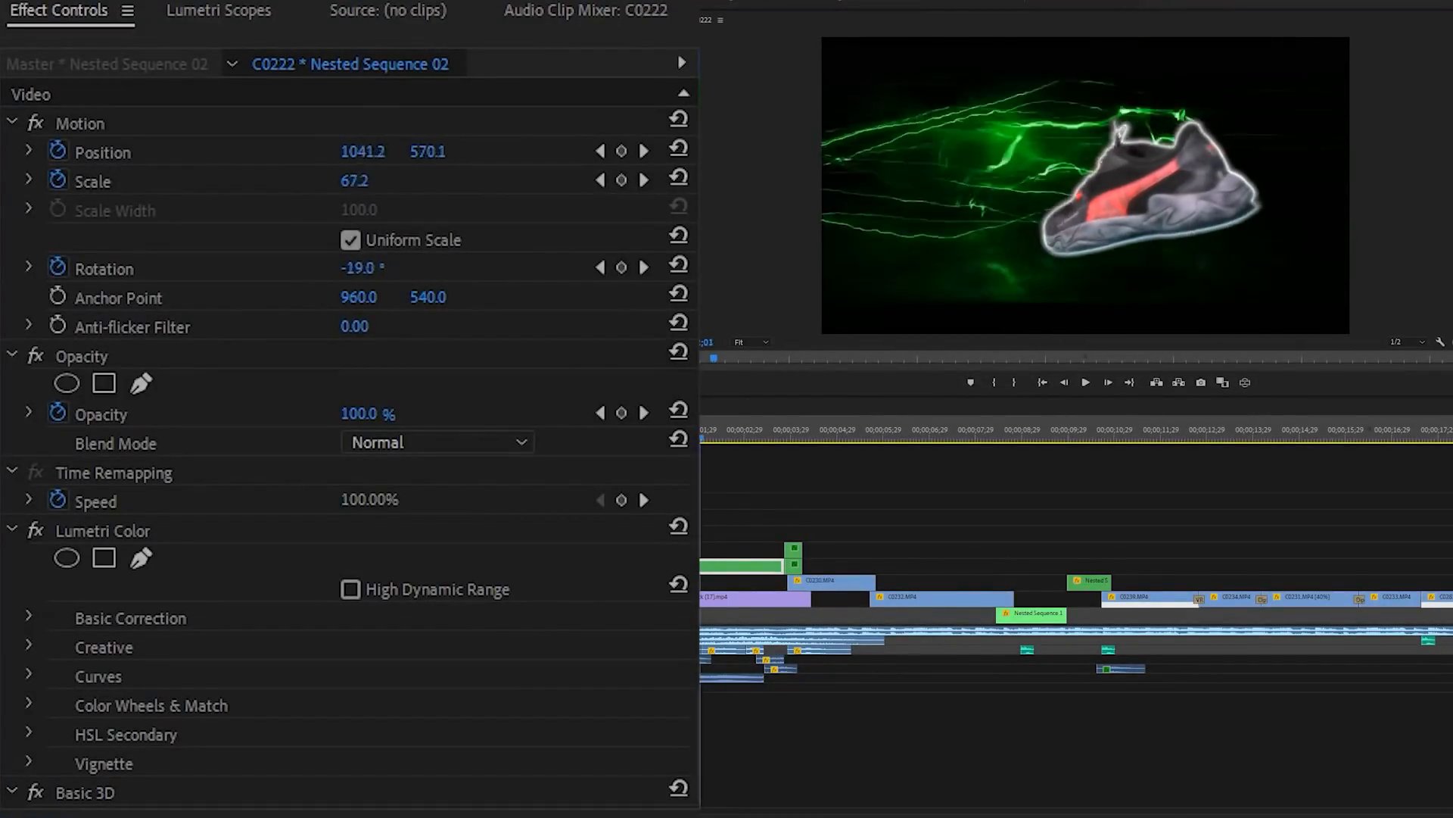
left_click_drag(730, 438, 699, 437)
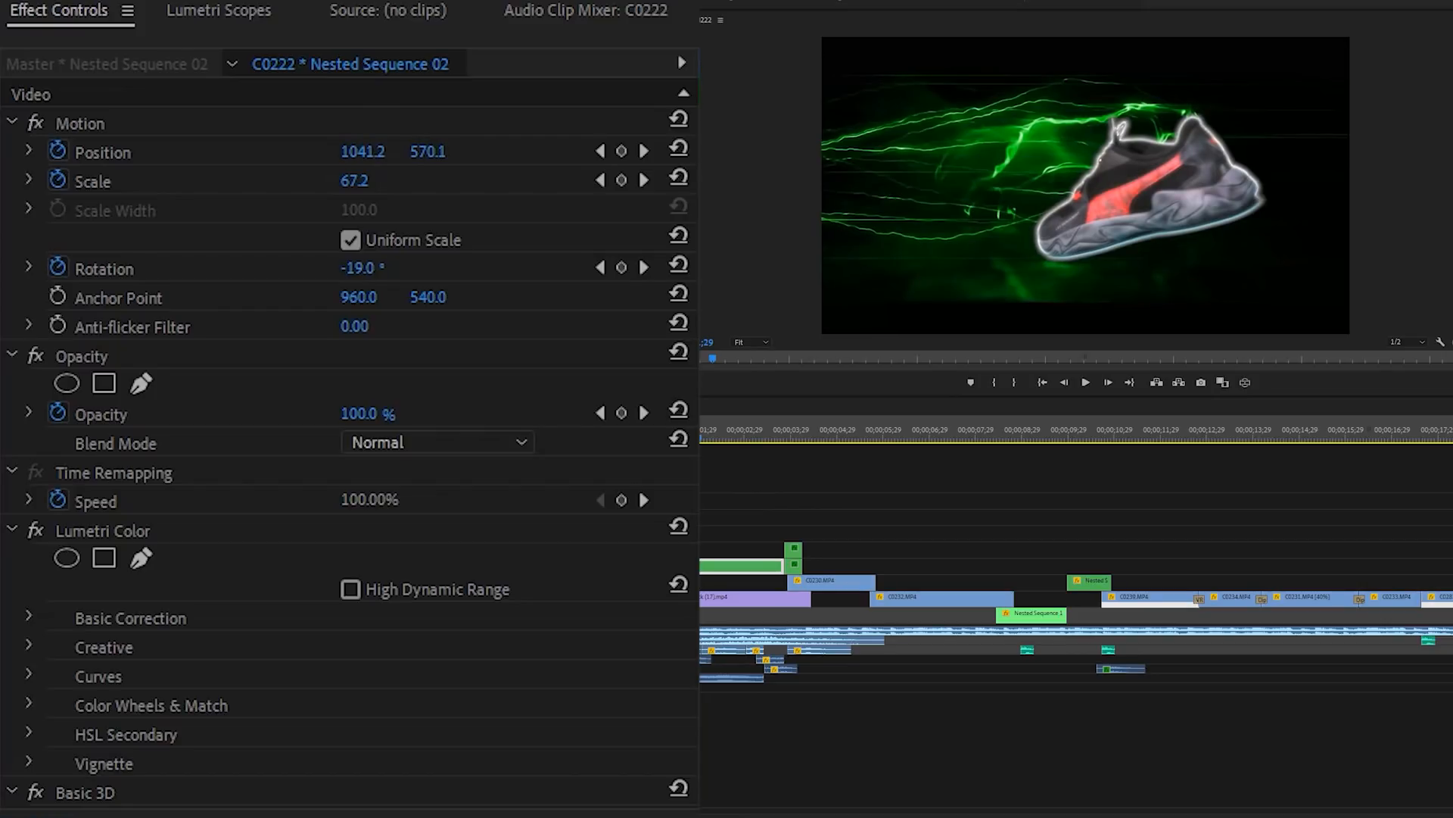
Try raising the VR Glow brightness of the Nested Sequence 02 clip to 8.70 at 00;00;00;28, and undo the glow changes
scroll(348, 439, "down", 6)
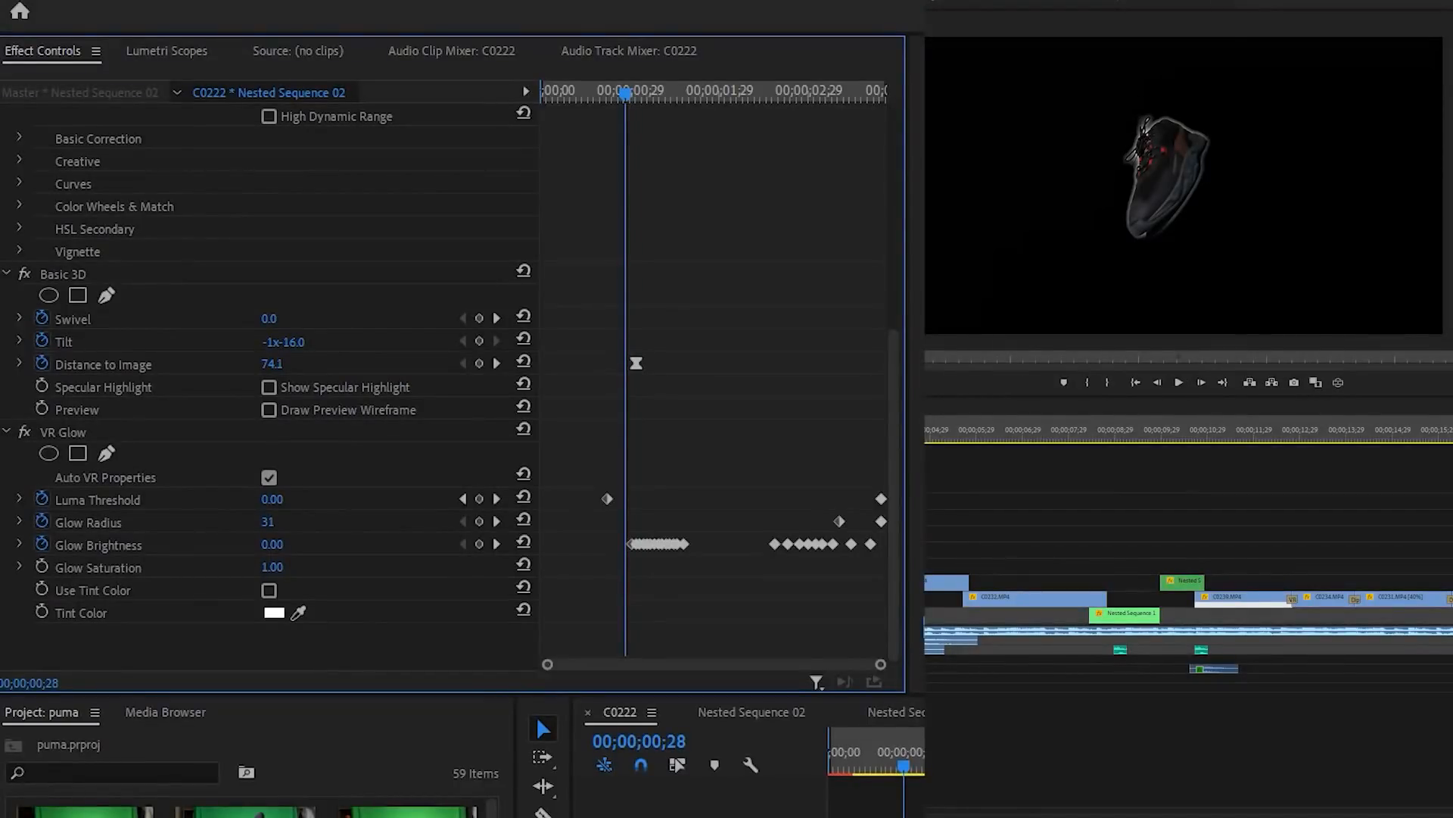
left_click_drag(272, 545, 318, 545)
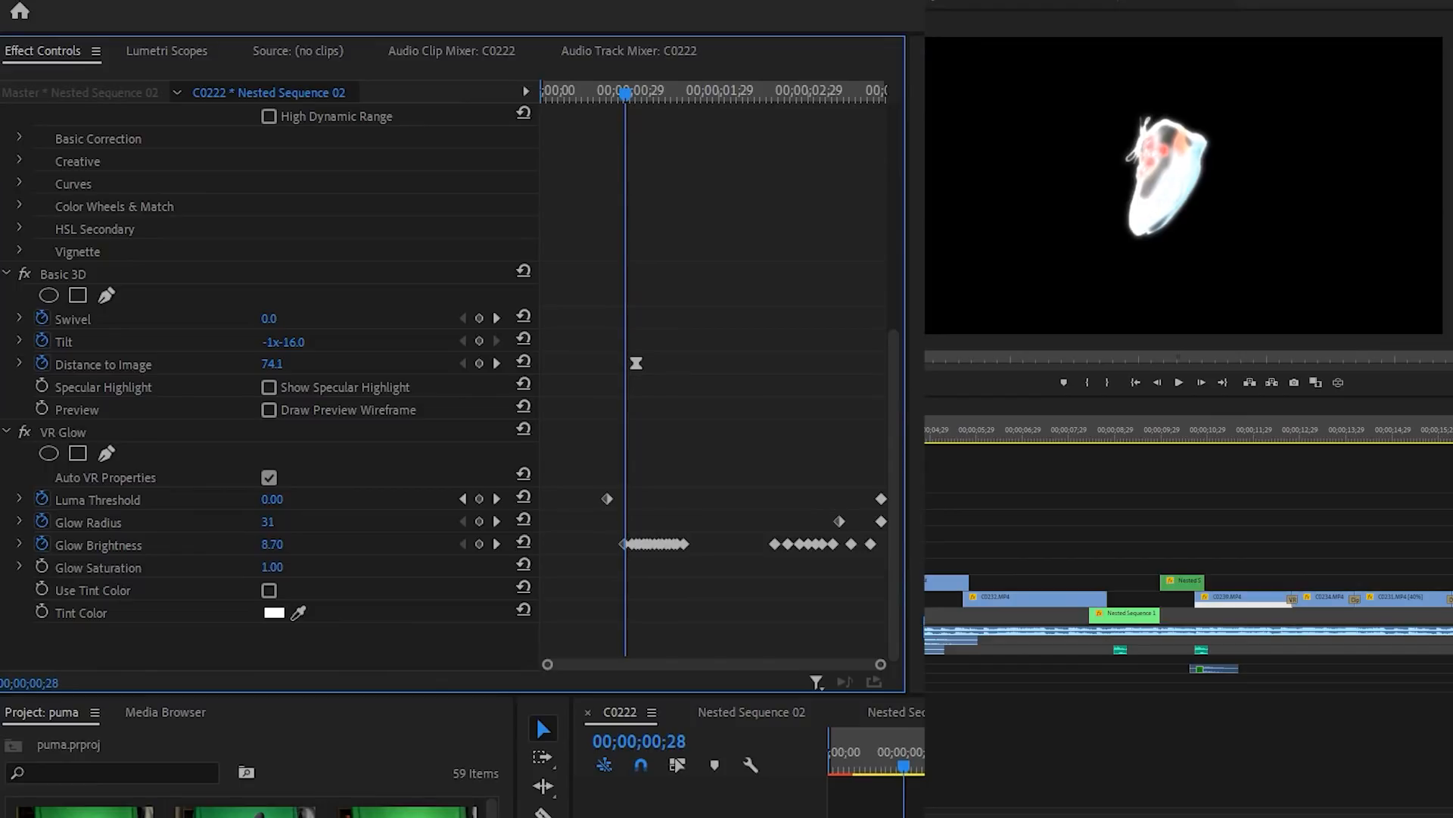
key("ctrl+z")
key("ctrl+z")
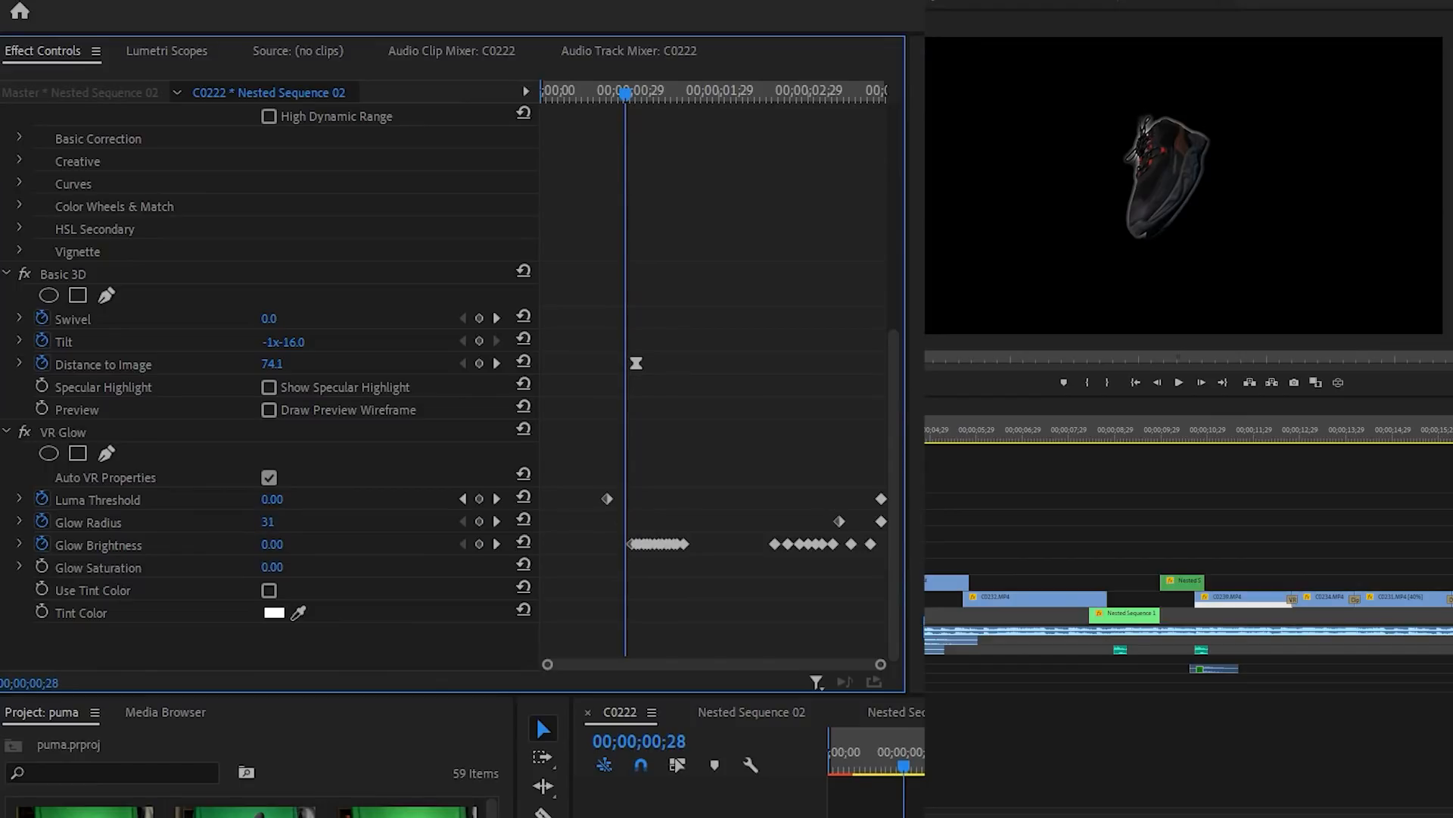
key("ctrl+z")
key("ctrl+z")
key("ctrl+z")
key("ctrl+z")
key("ctrl+z")
key("ctrl+z")
key("ctrl+z")
key("ctrl+z")
Play the Nested Sequence 02 clip to review its keyframed VR Glow on the rotating shoe over the lightning footage
key("space")
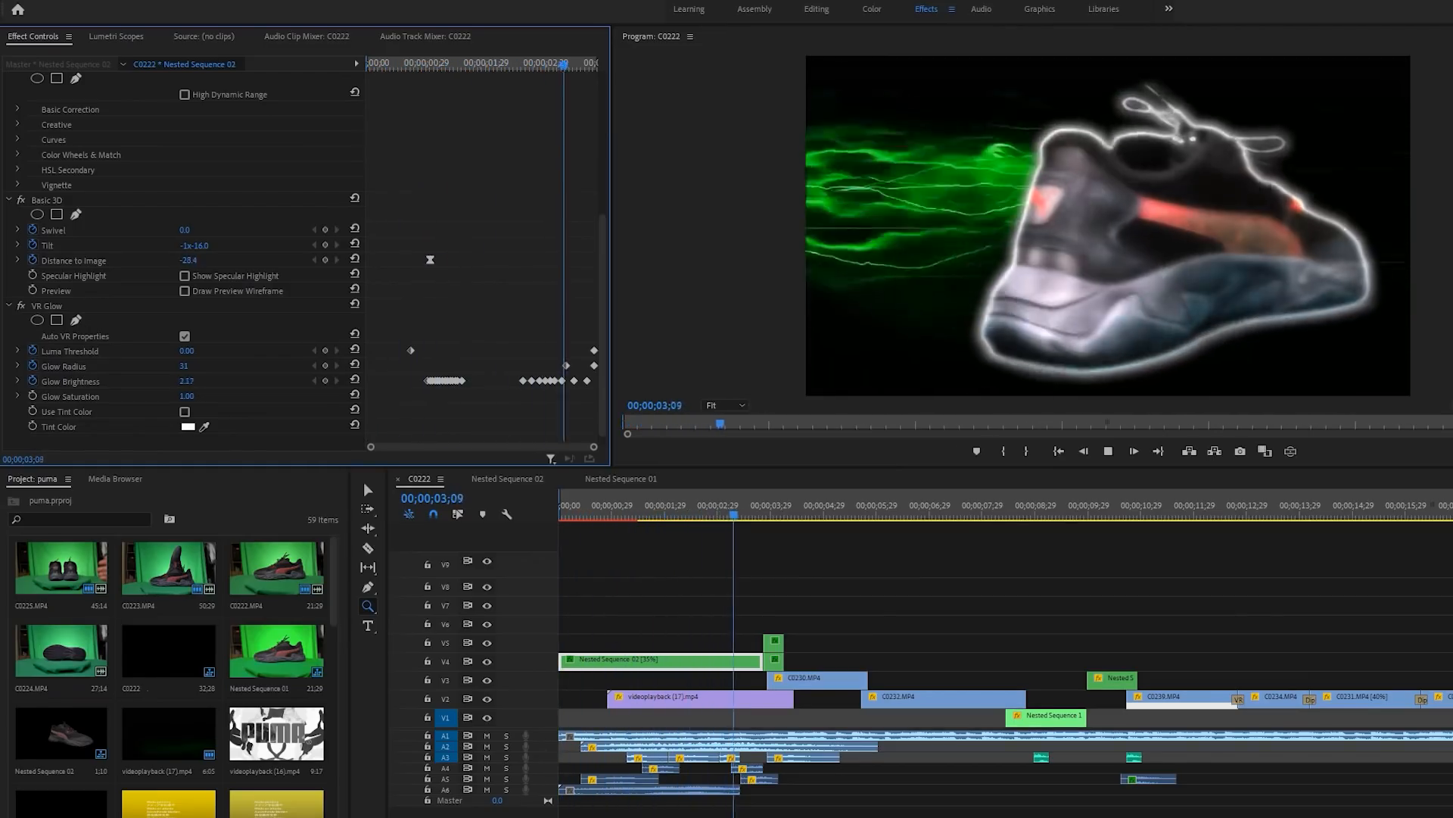
key("space")
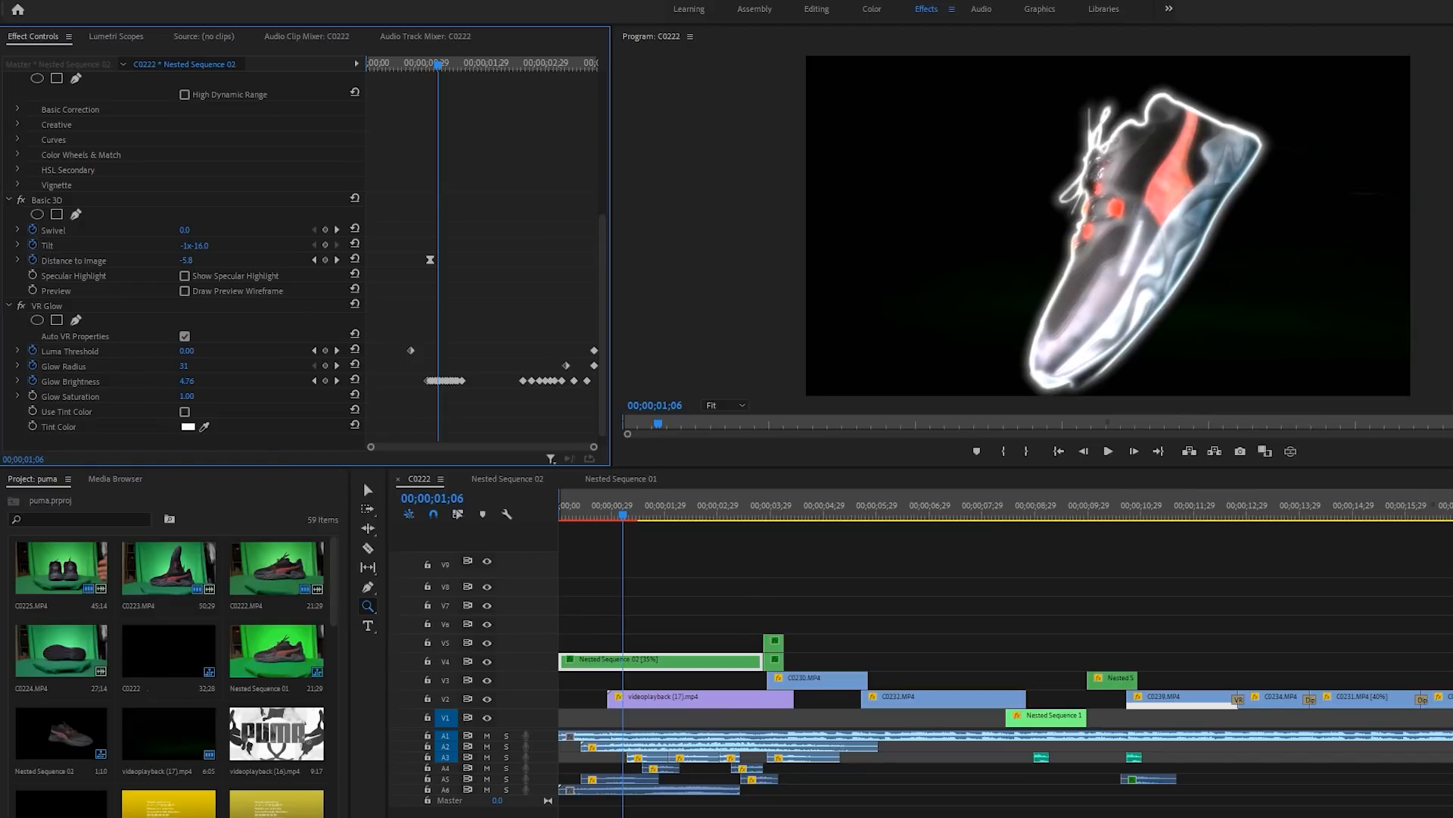
scroll(182, 257, "down", 1)
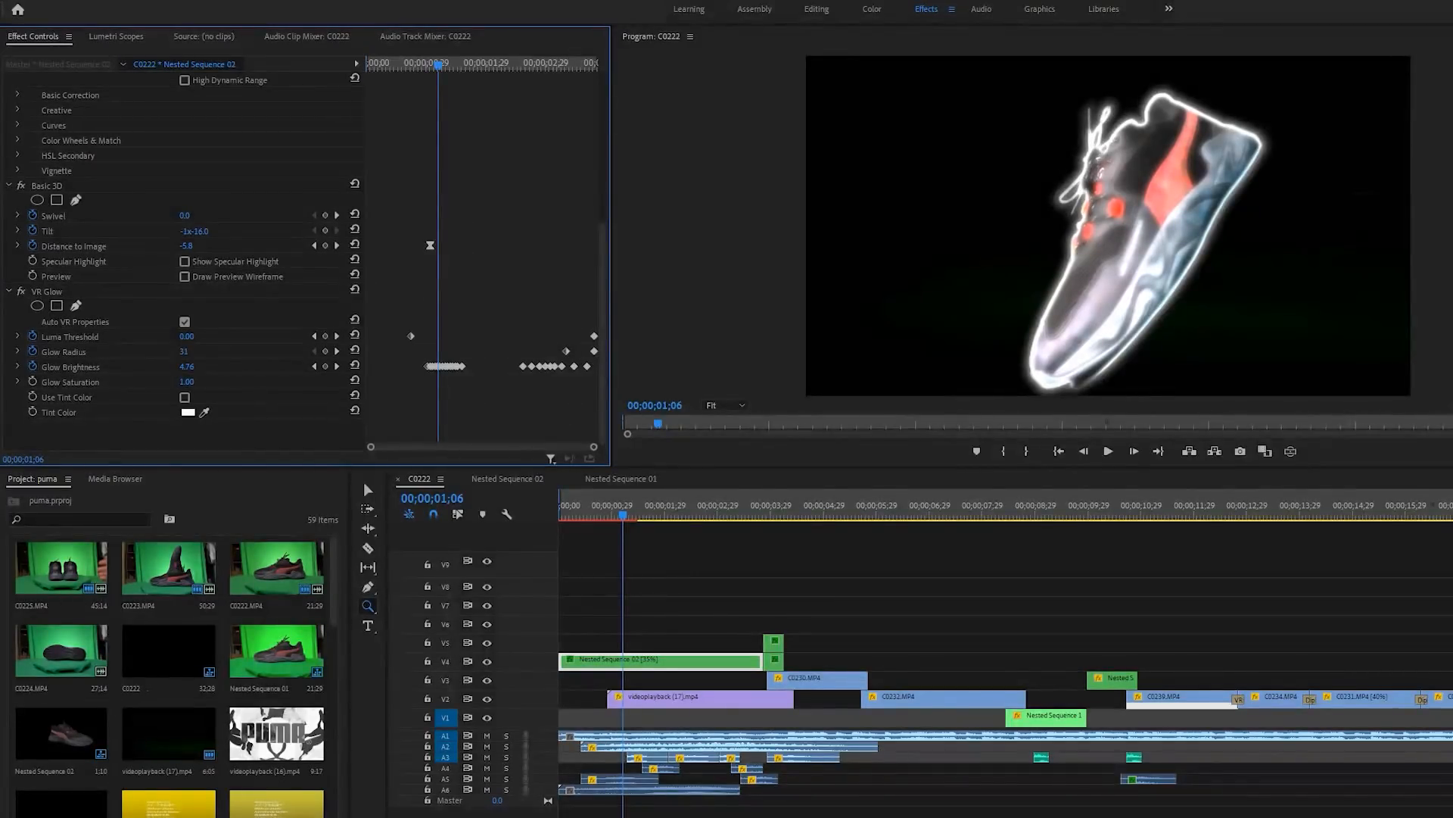
key("space")
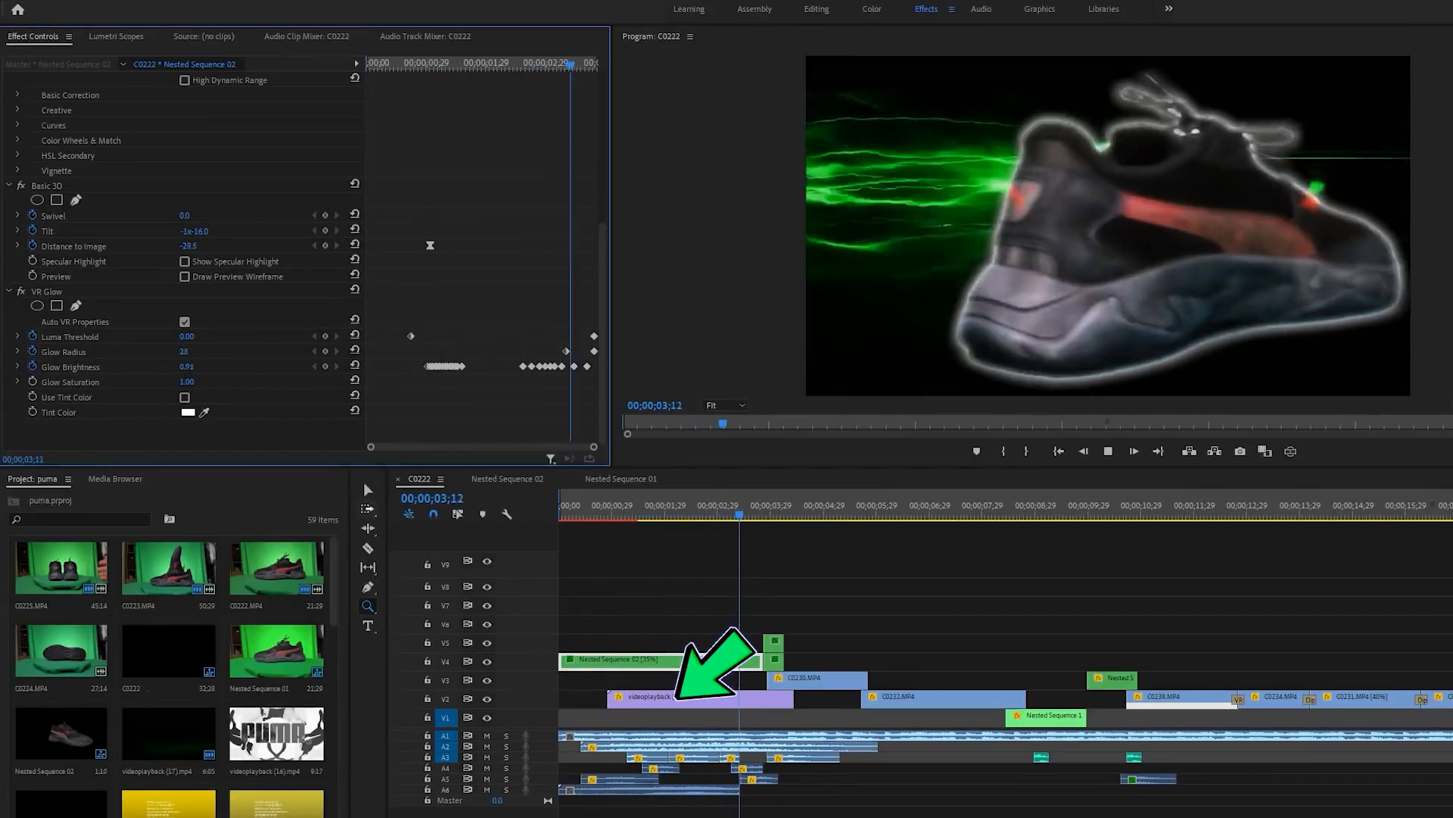
Stop playback, move the playhead to 00;00;03;29 and select the short Nested Sequence 02 clip on track V5
left_click(368, 490)
key("space")
left_click(817, 736)
left_click_drag(782, 507, 770, 507)
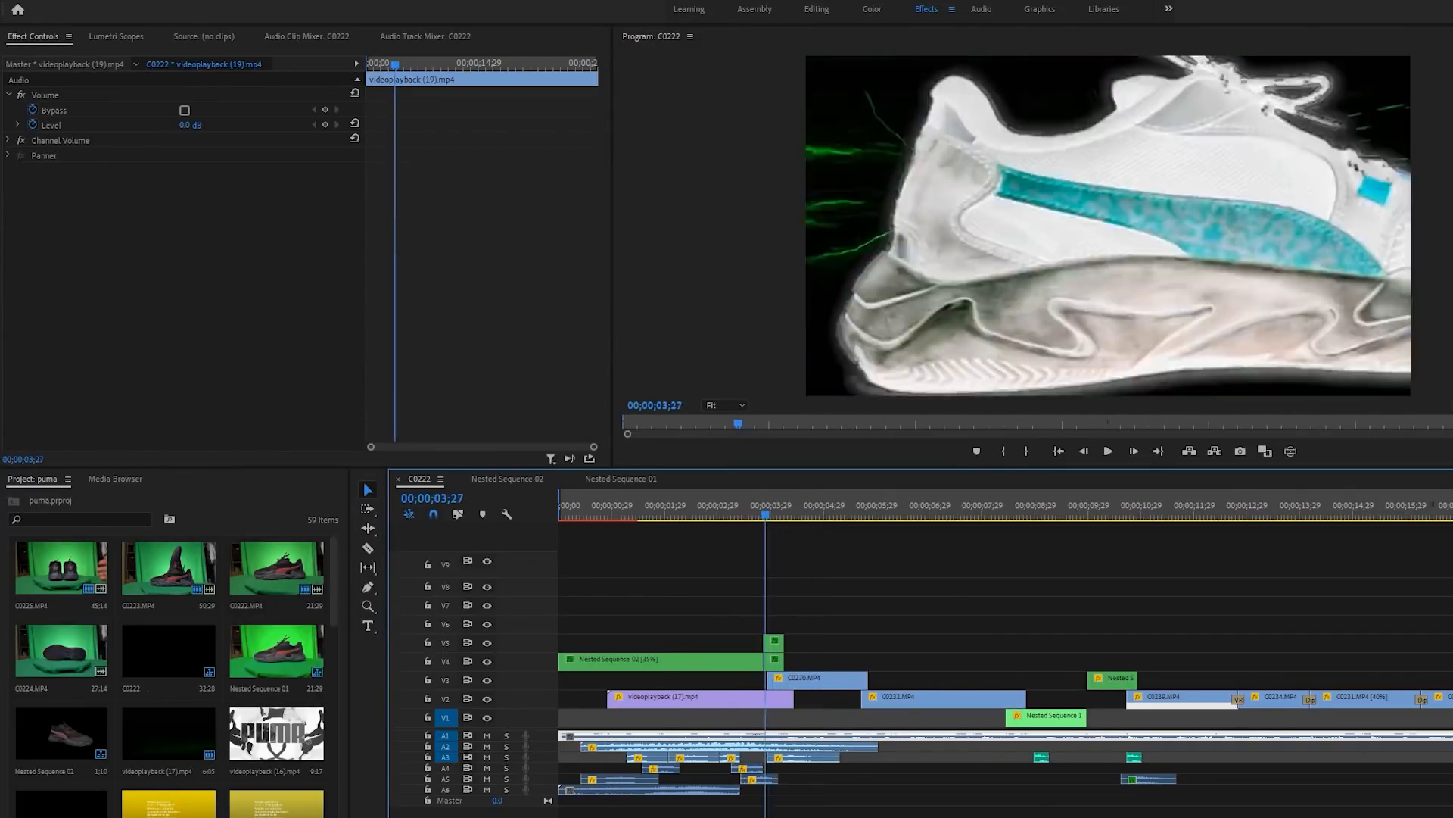
left_click(774, 642)
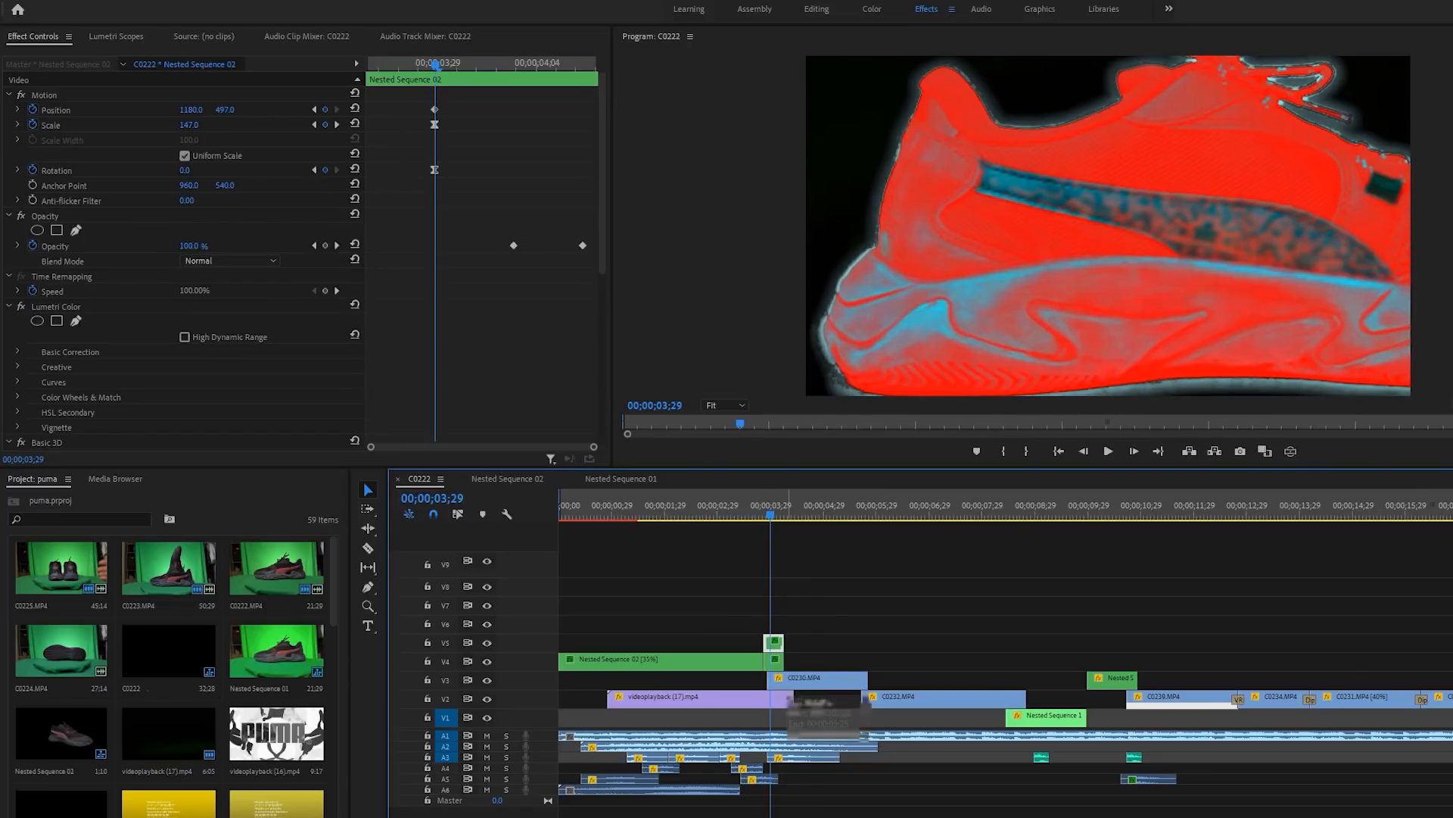
Step frame by frame through the colour-inverted shoe clips into C0230.MP4, and play on to 00;00;05;16
key("Right")
key("Right")
key("Right")
key("Right")
key("Right")
key("Right")
key("Right")
key("Right")
key("Right")
key("Right")
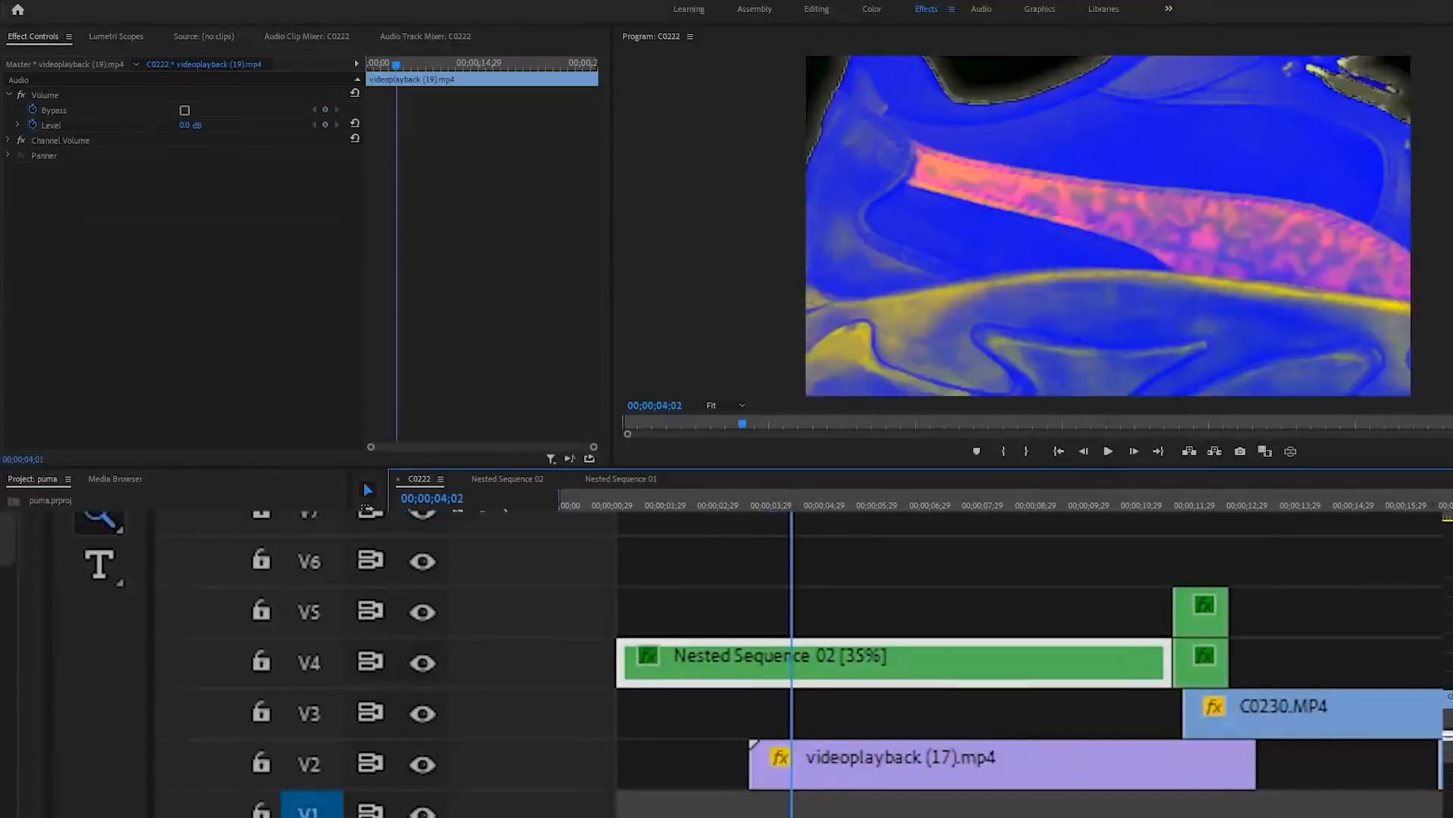
key("Right")
key("Right")
key("Right")
key("Right")
key("Right")
key("Right")
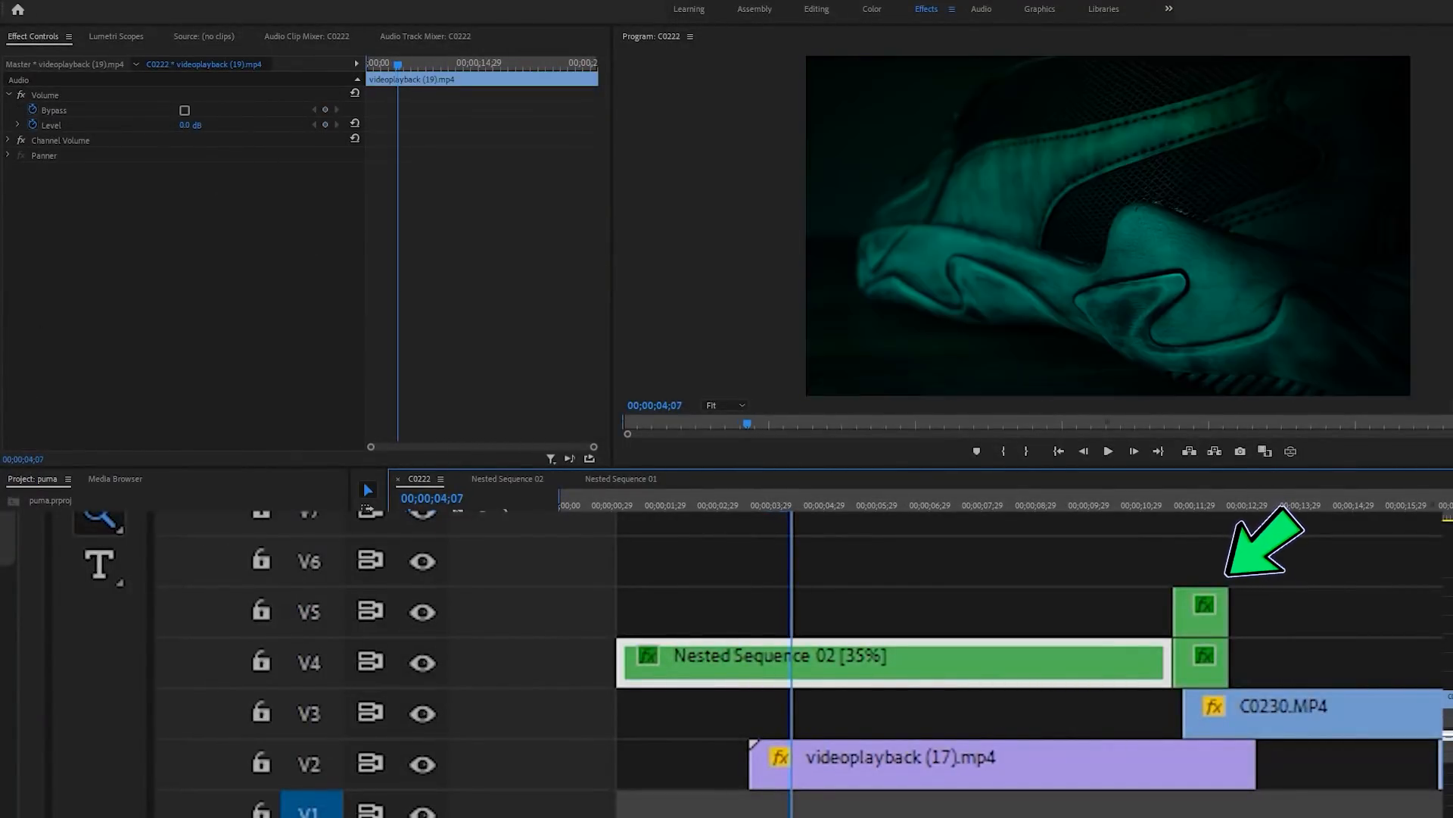
key("space")
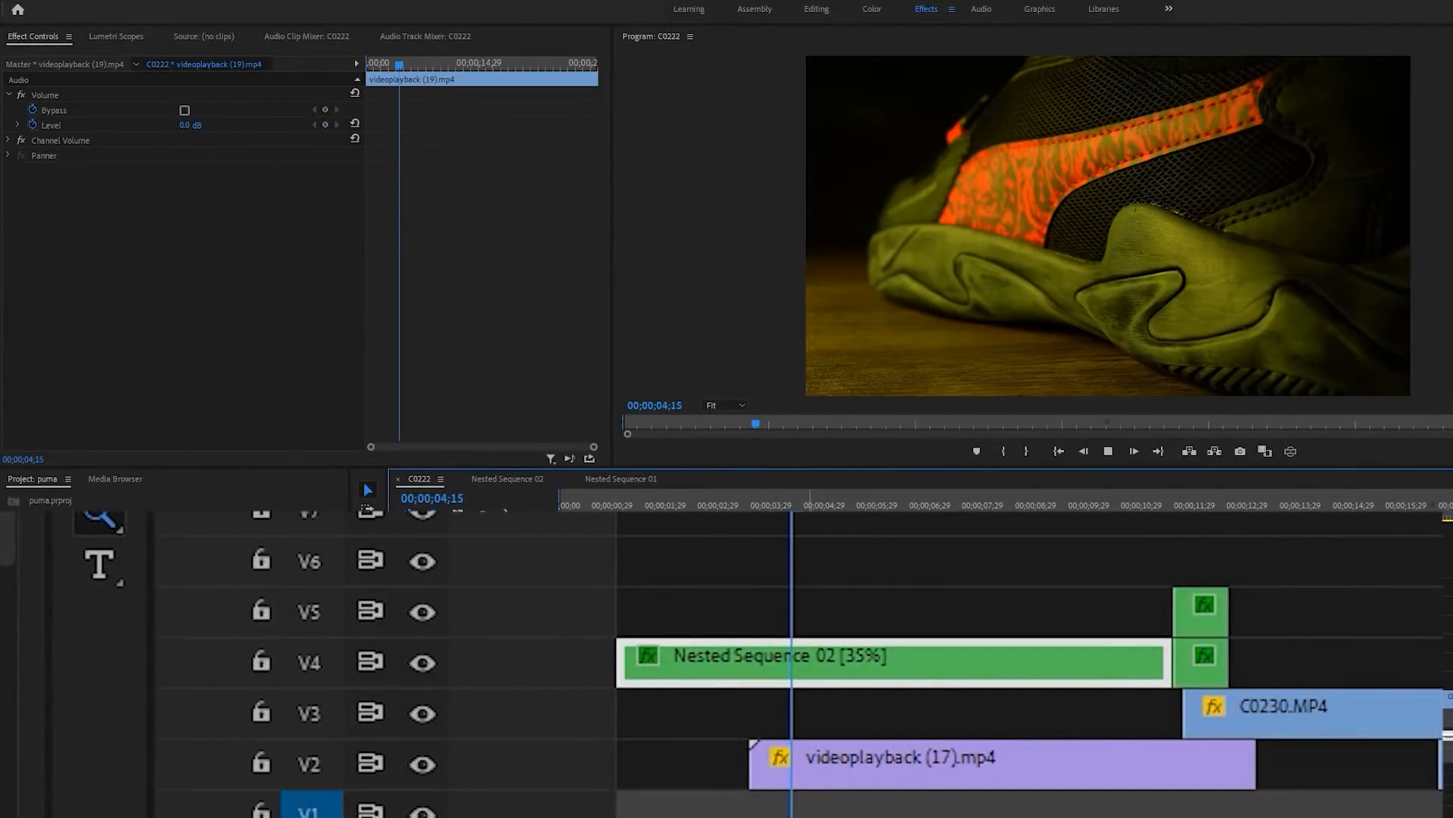
key("space")
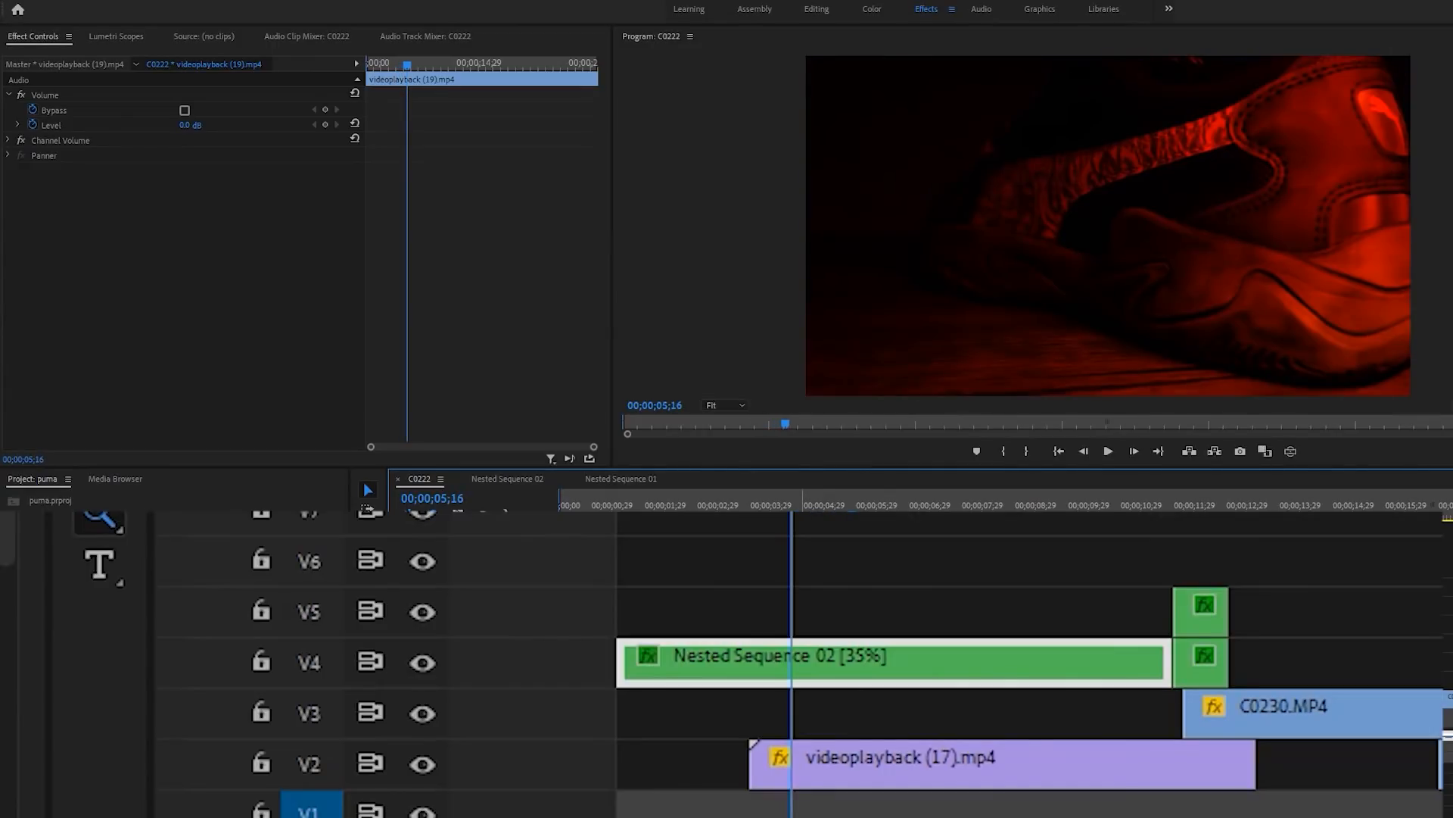
Return to 00;00;03;29, reselect the short Nested Sequence 02 clip on V5 and examine its VR Glow and Invert effect settings
left_click_drag(803, 514, 761, 513)
left_click_drag(1050, 810, 757, 810)
mouse_move(1055, 508)
left_mouse_down()
mouse_move(998, 509)
mouse_move(1081, 509)
left_mouse_up()
left_click(1201, 612)
scroll(182, 265, "down", 3)
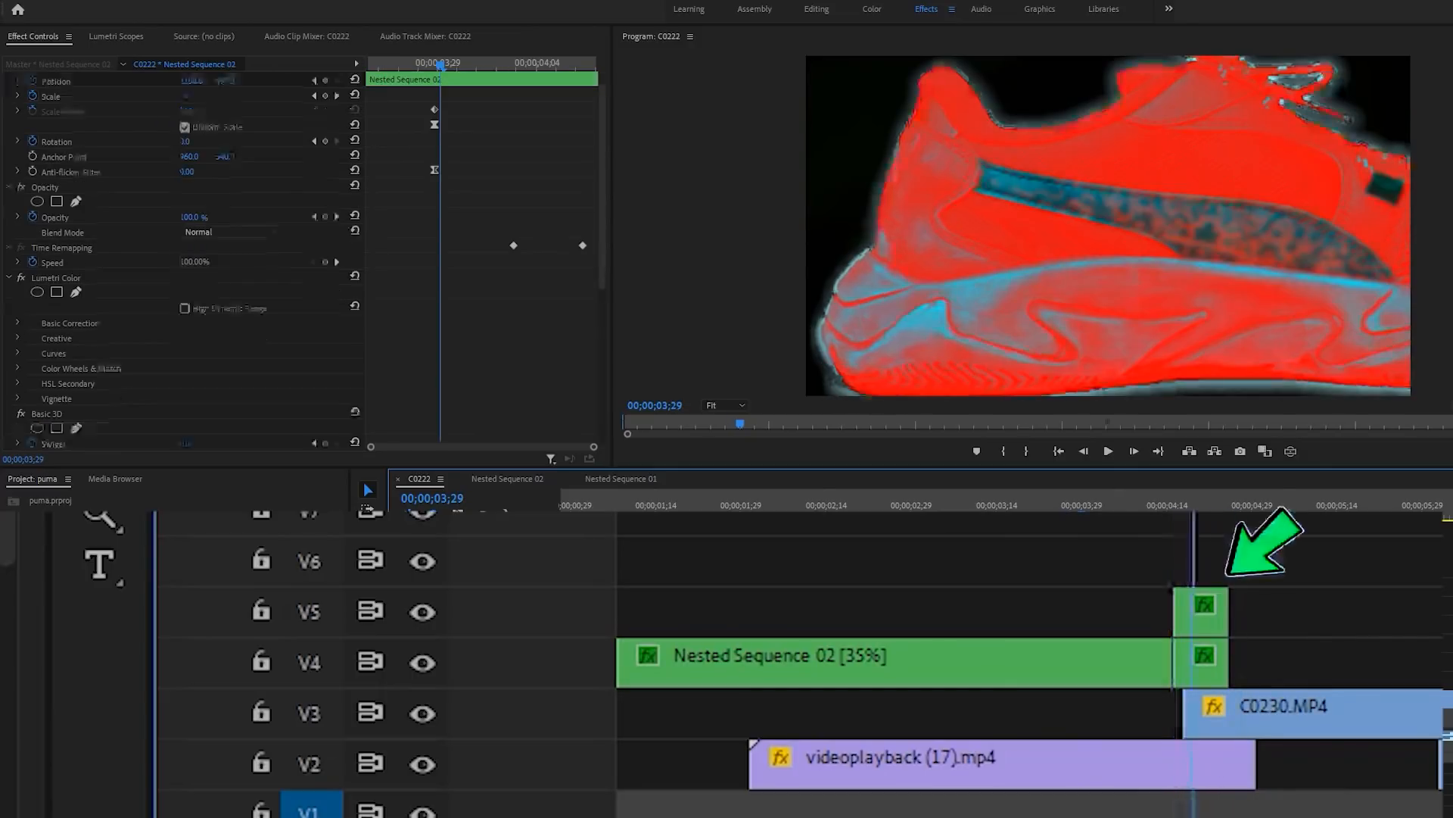
scroll(182, 265, "down", 3)
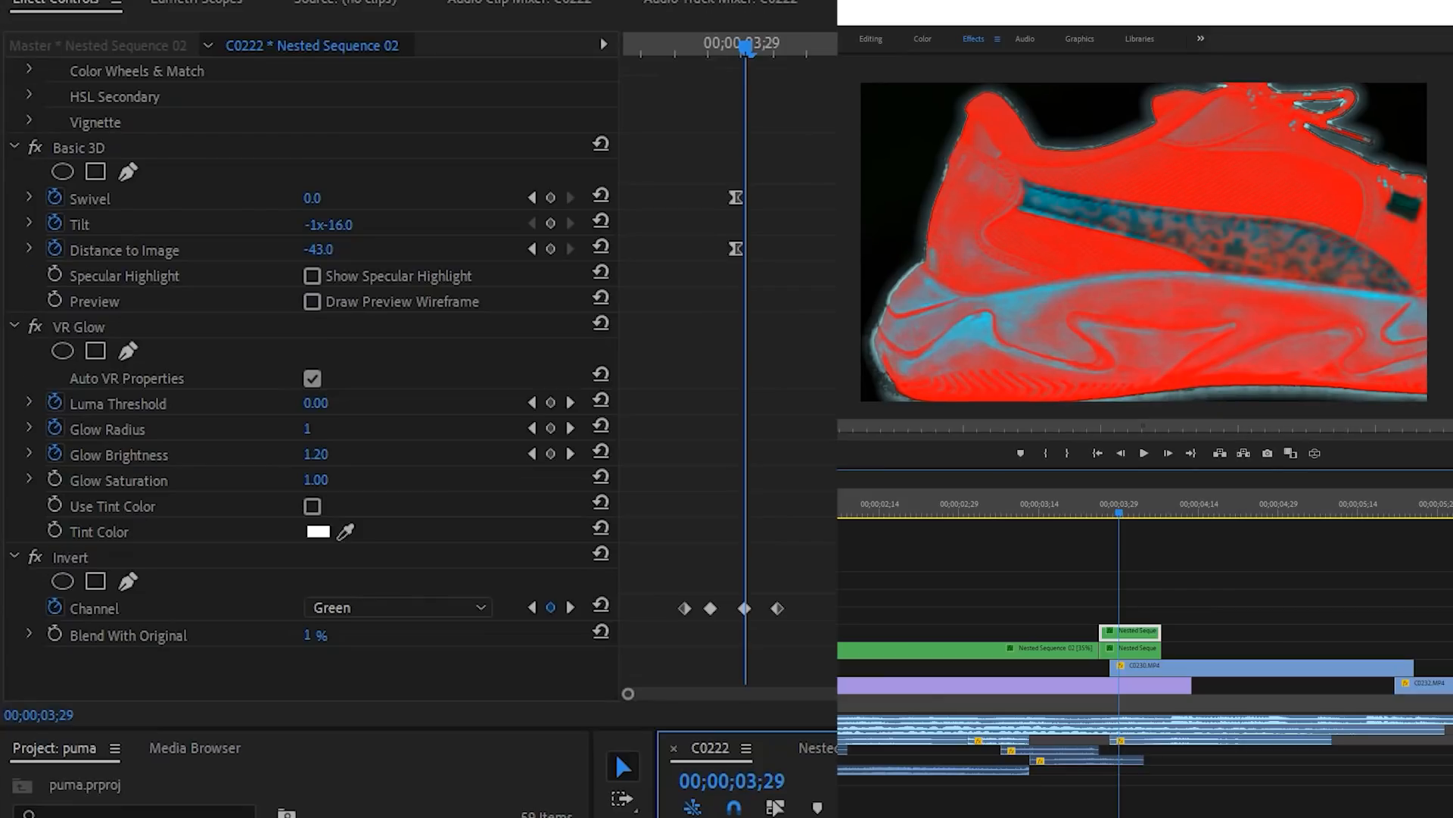
Inspect the Invert effect's Channel setting and step through its keyframes to 00;00;04;03
left_click(397, 607)
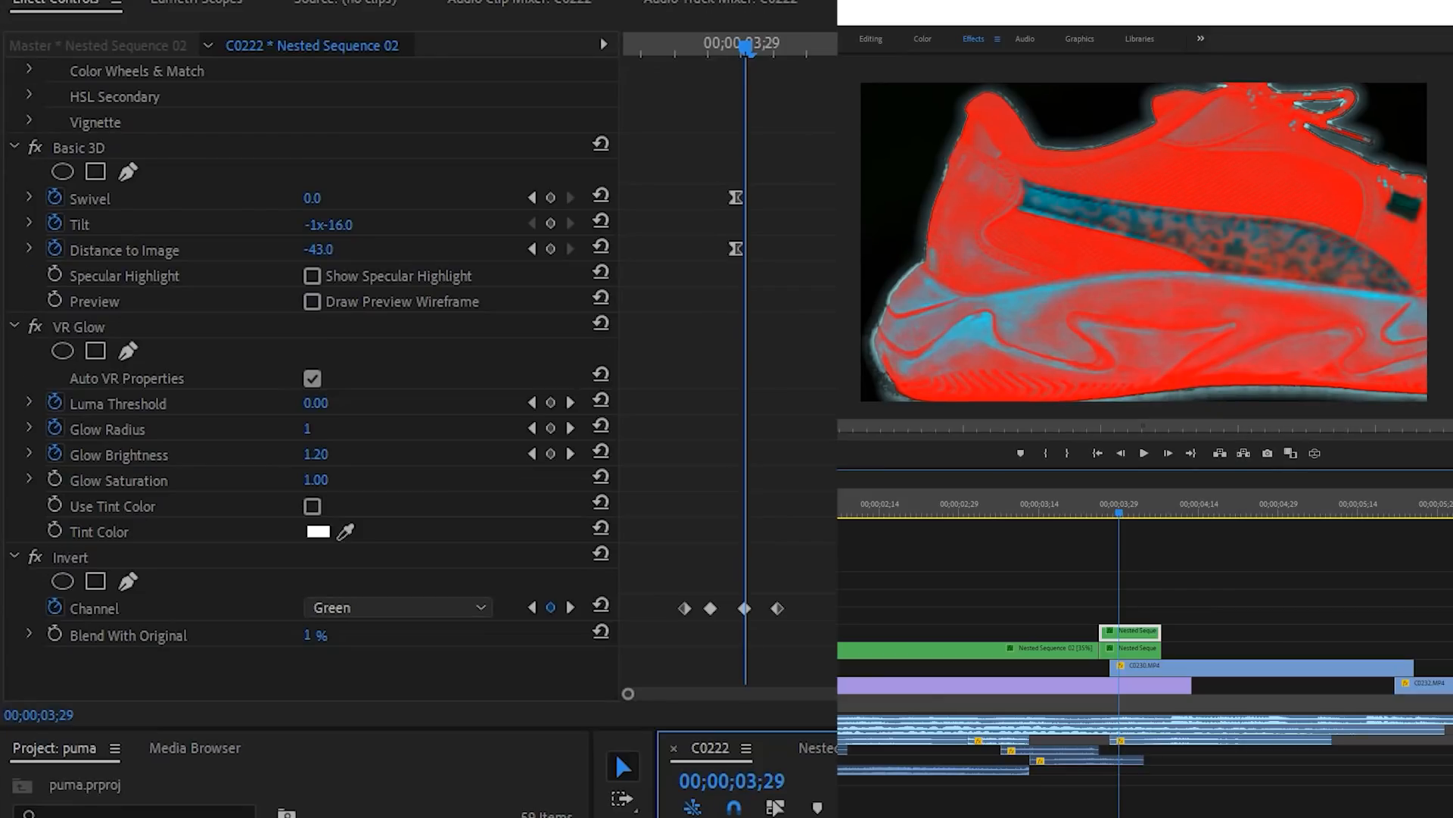
key("Right")
key("Right")
key("Right")
key("Right")
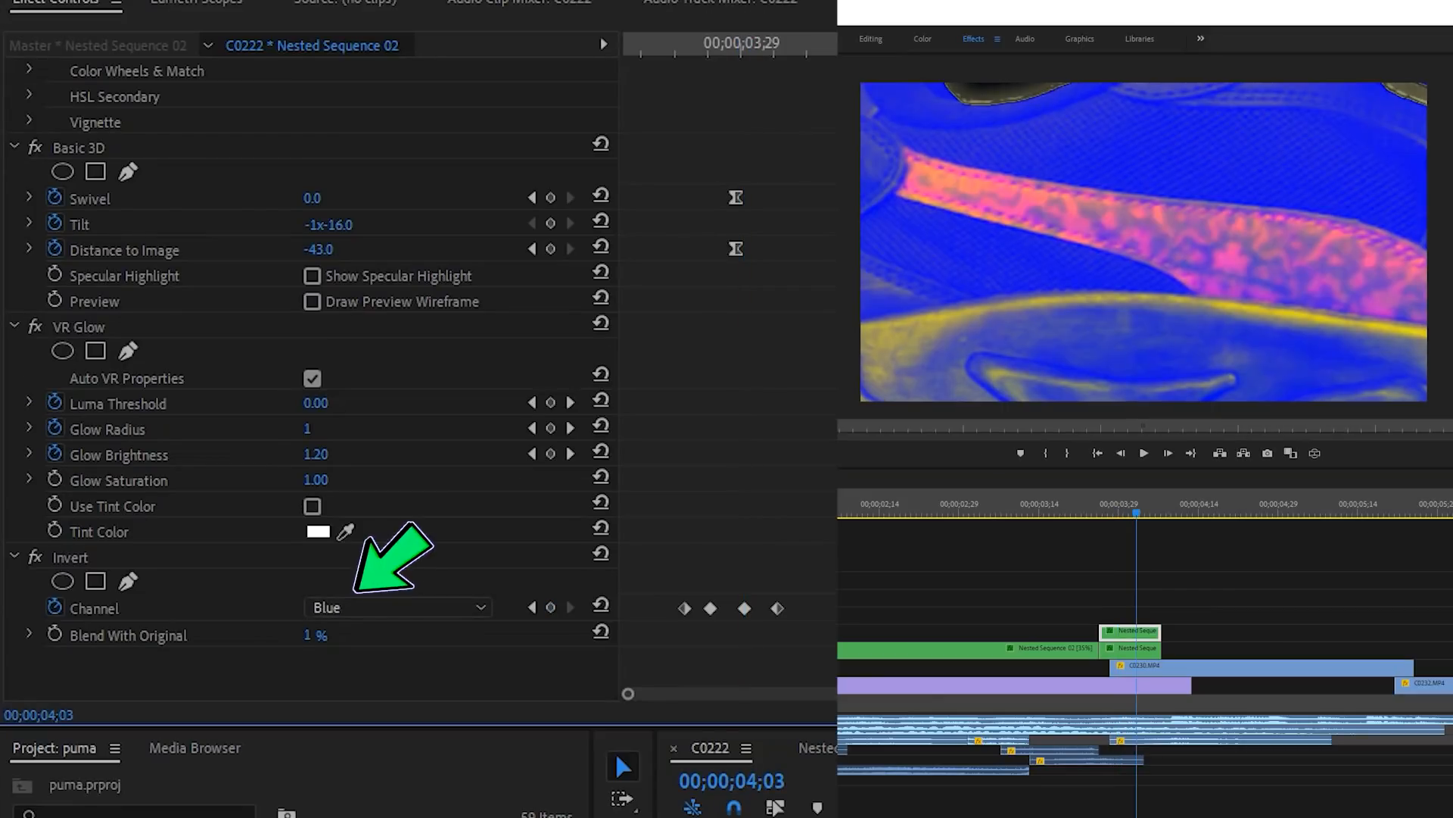
Try Green as the Invert effect's Channel at 00;00;04;03, and set the Channel to RGB
left_click(398, 607)
left_click(341, 675)
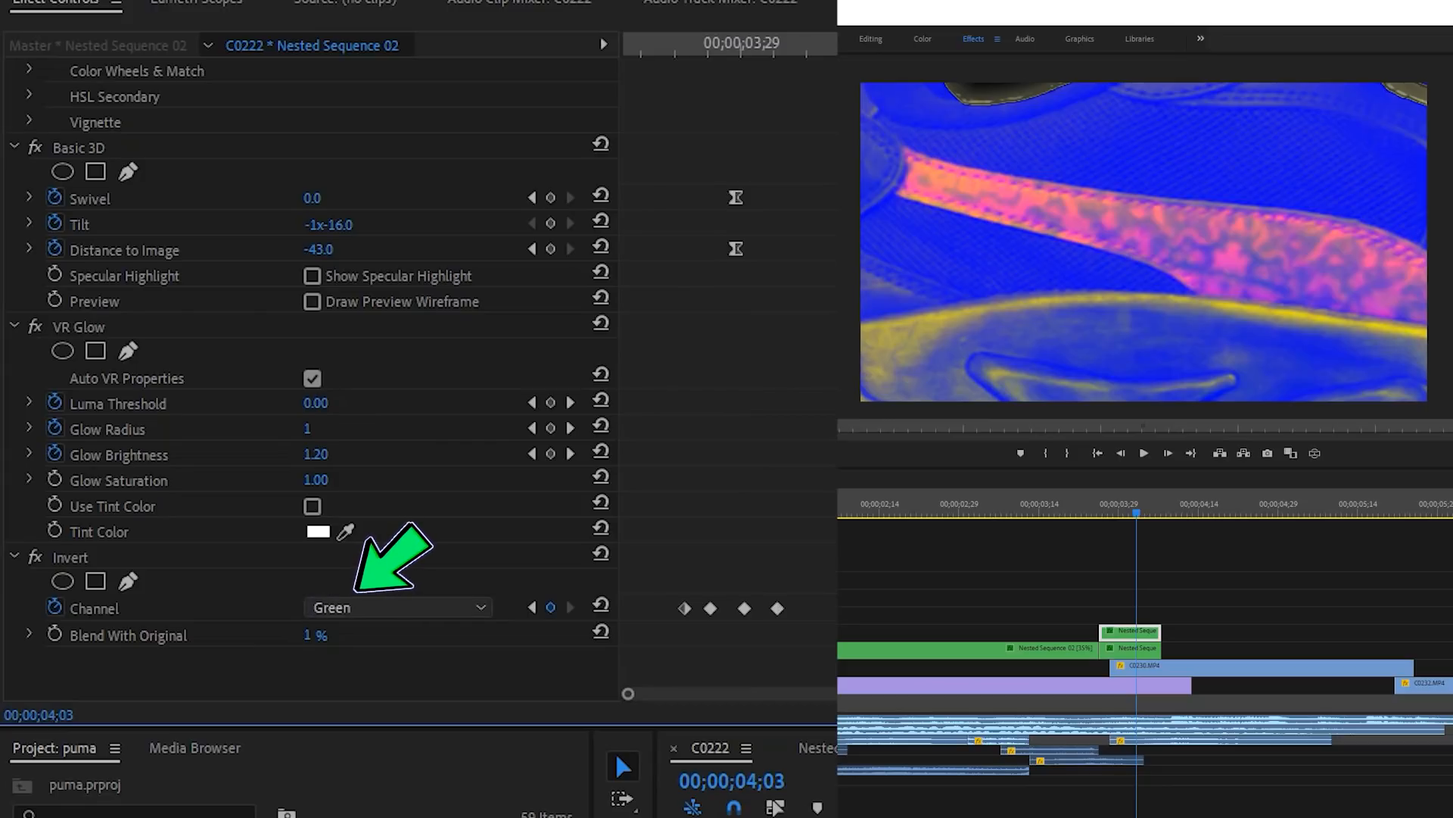
scroll(397, 608, "down", 4)
scroll(397, 607, "up", 6)
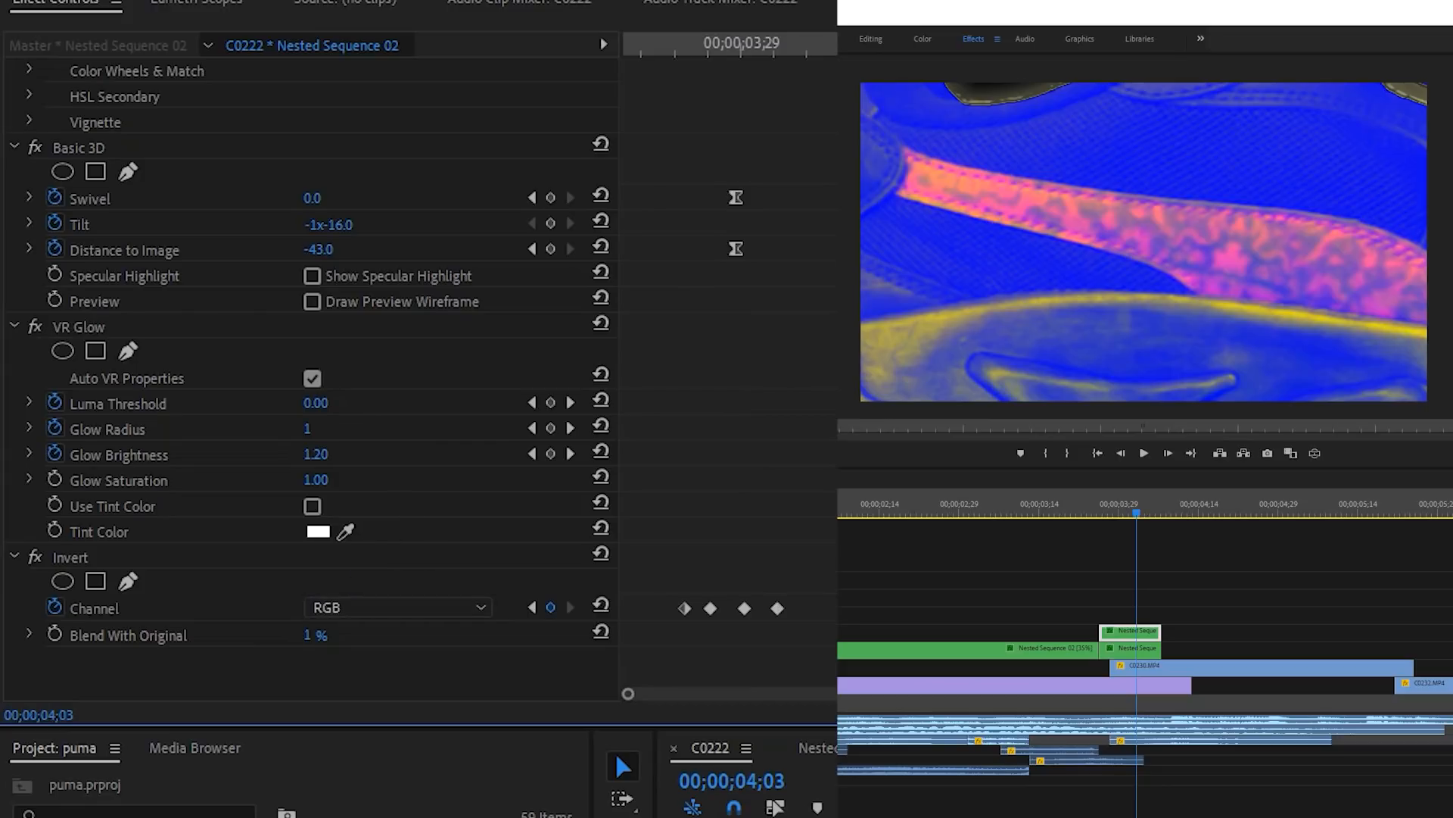
mouse_move(312, 635)
left_mouse_down()
mouse_move(423, 635)
mouse_move(309, 635)
left_mouse_up()
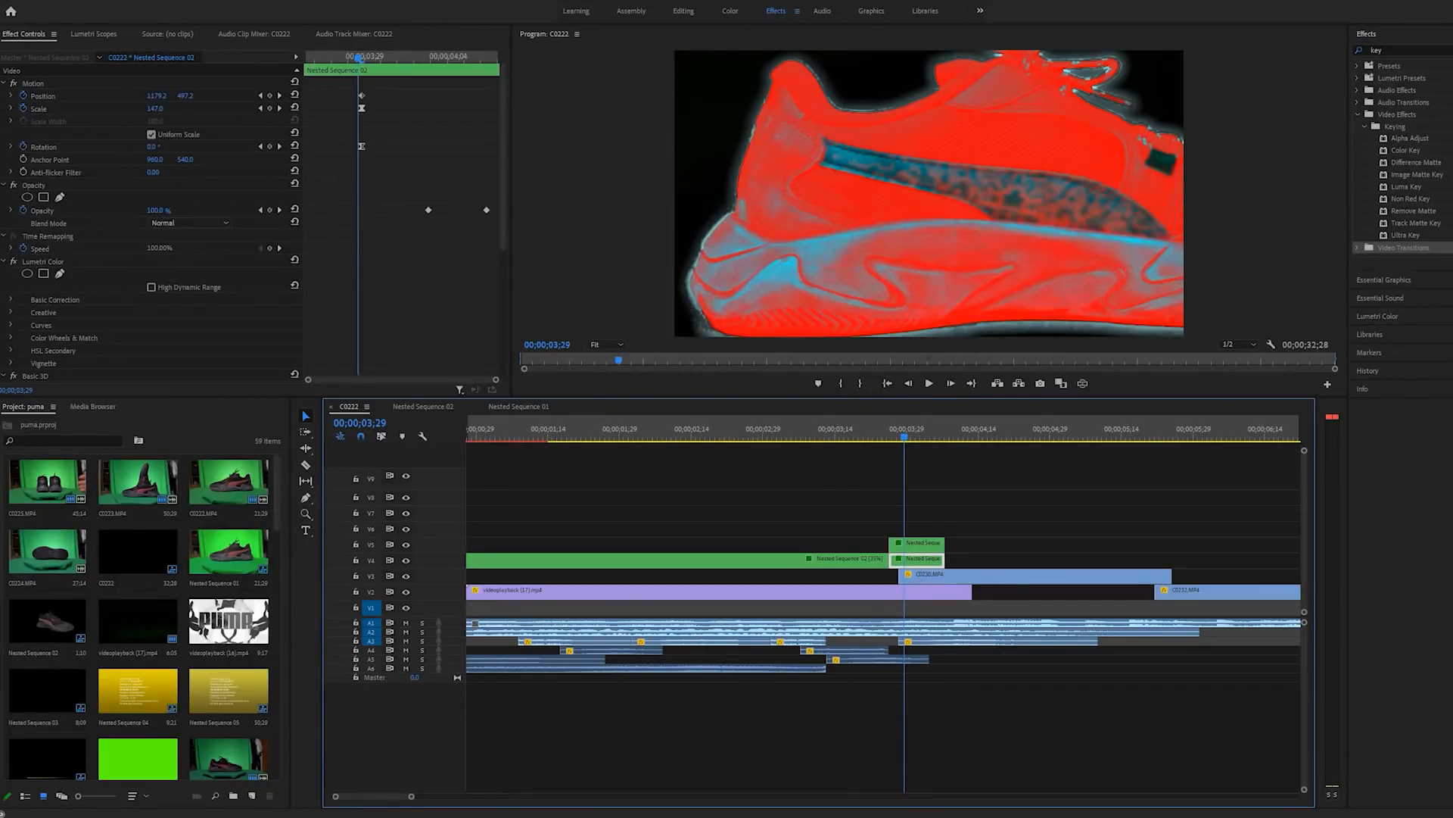
Examine the effects of the short Nested Sequence 02 copy on V4, and step through the inverted colours to 00;00;04;06
scroll(151, 227, "down", 5)
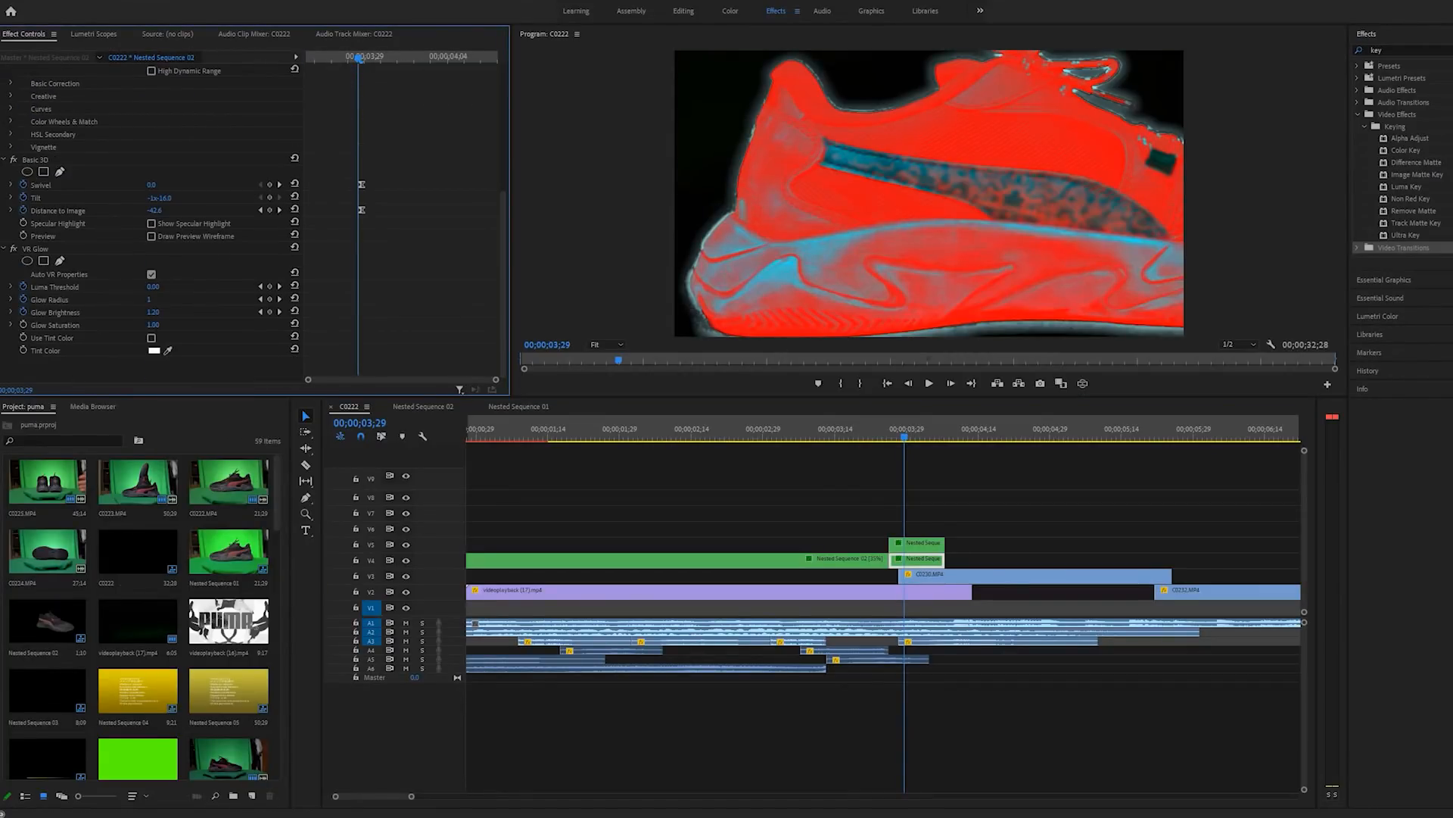
key("space")
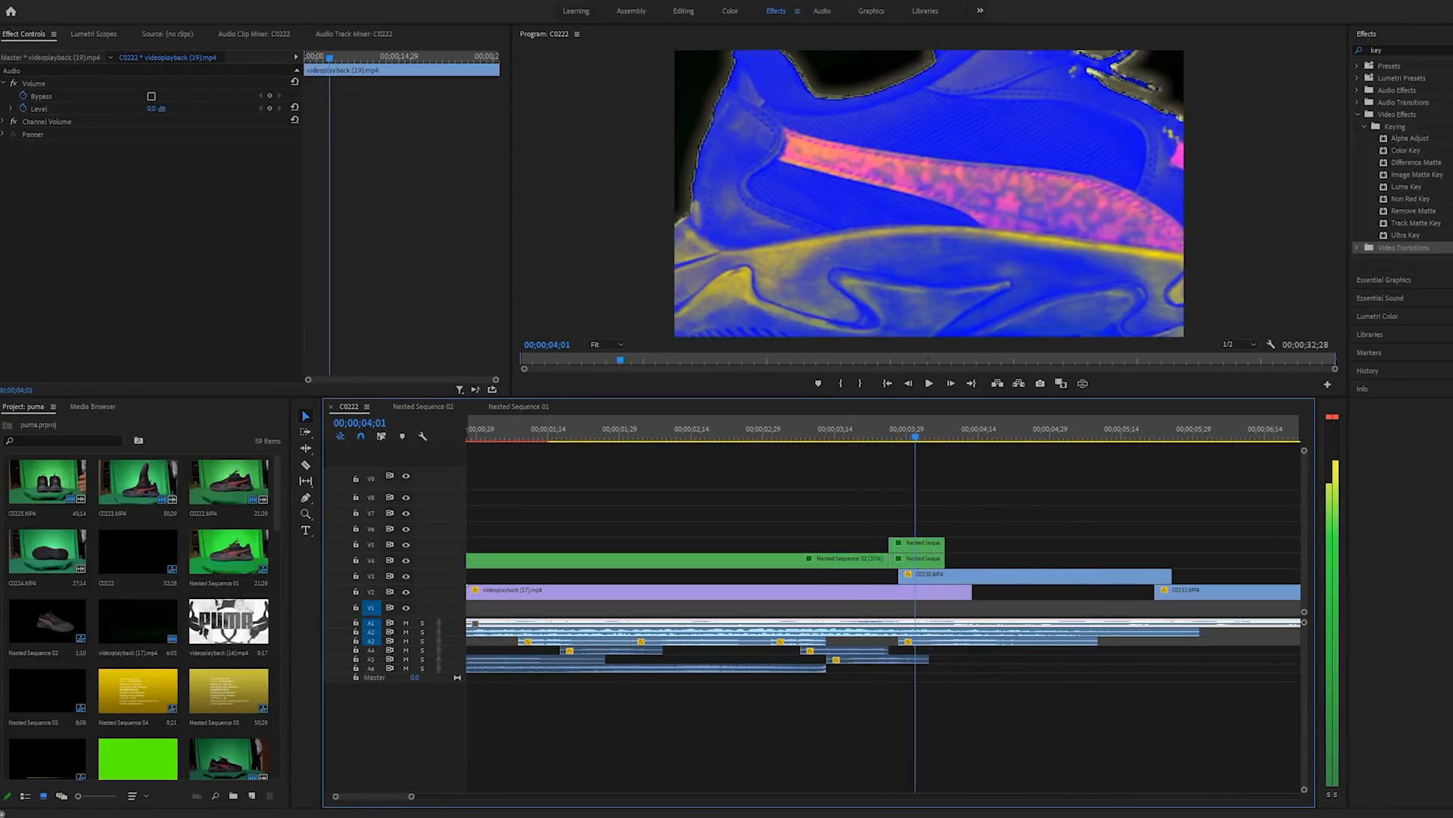
key("Right")
key("Right")
key("Right")
key("Left")
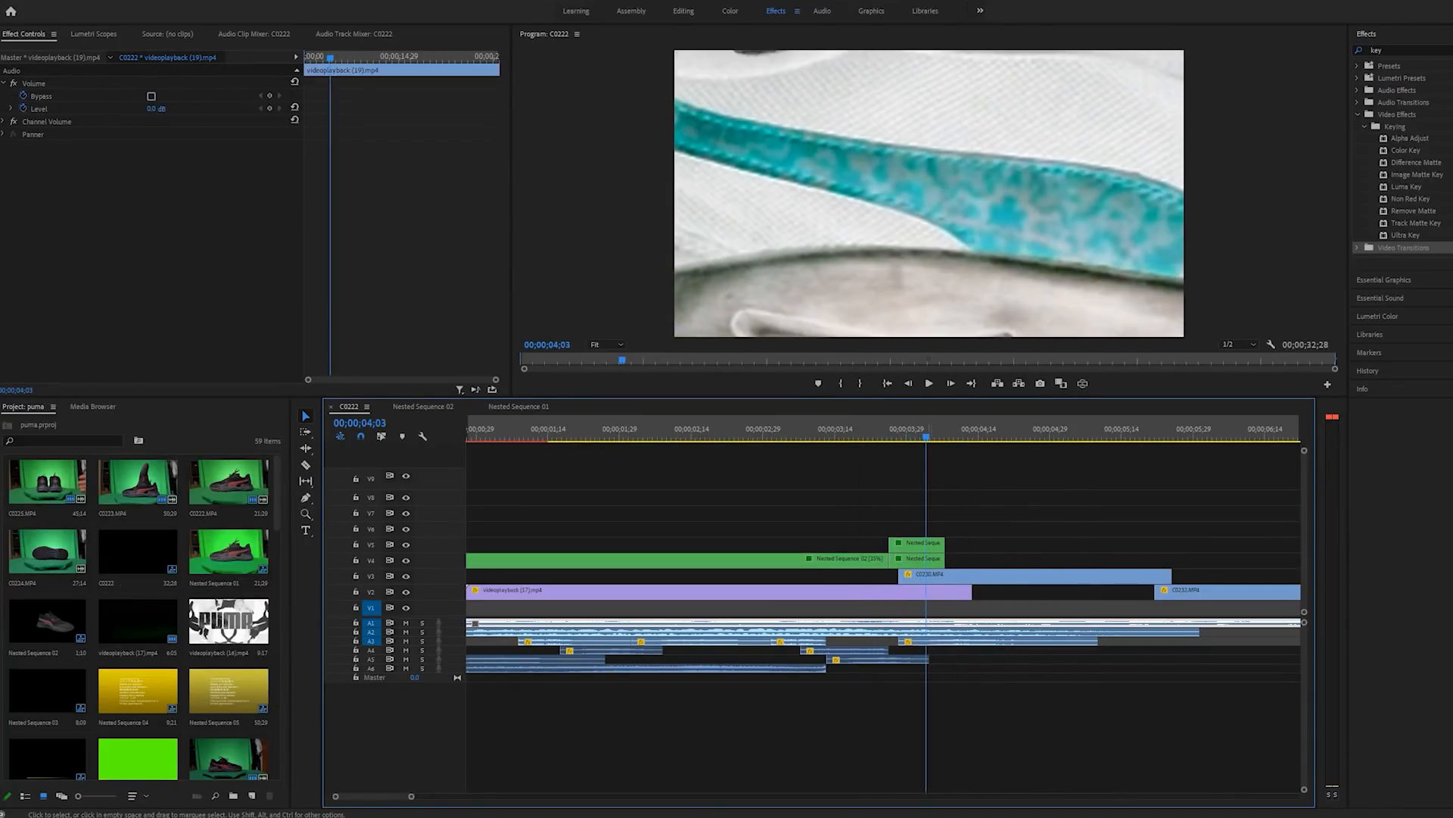
key("Right")
key("Right")
key("Right")
key("Right")
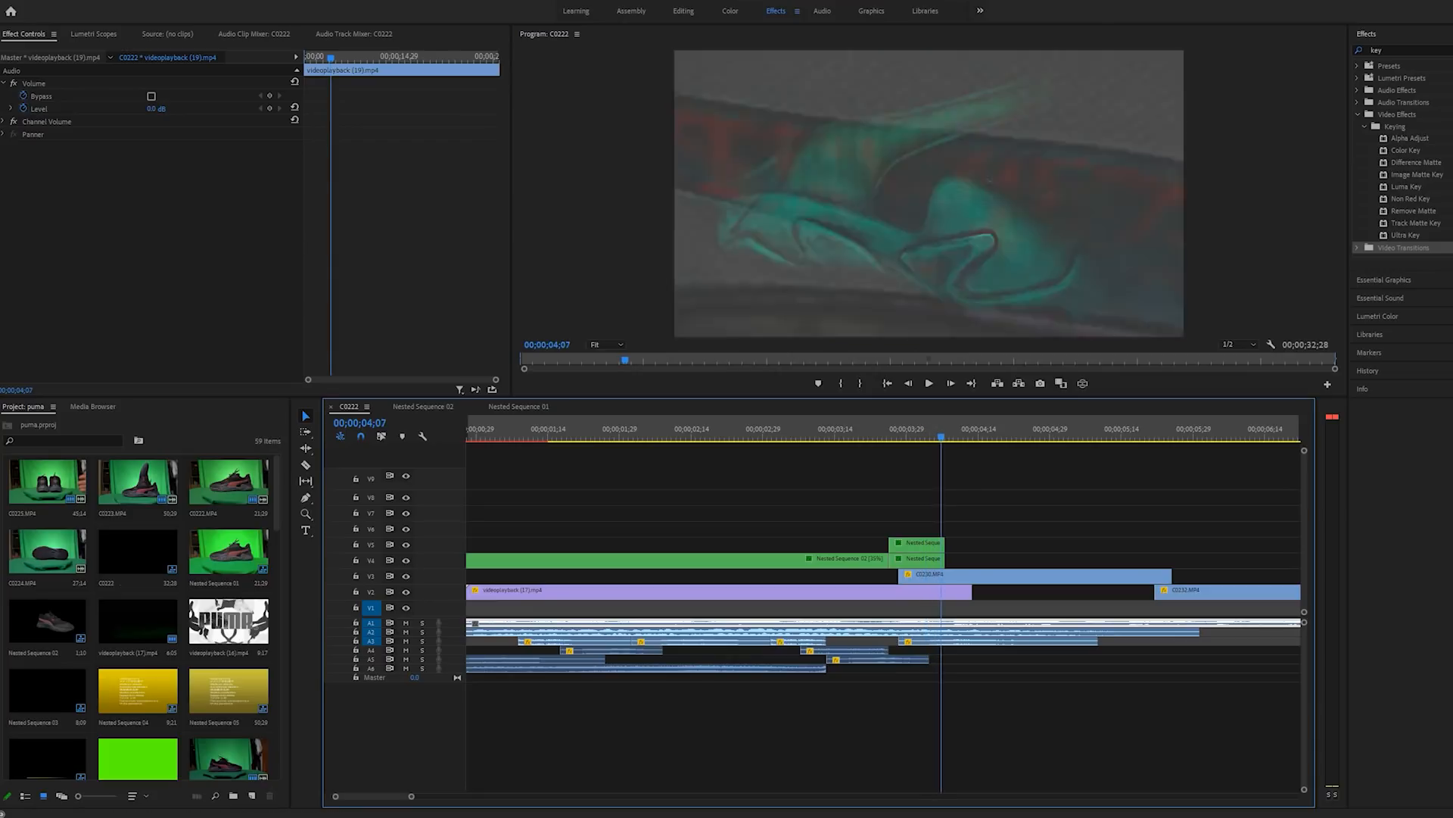
key("Left")
Select the short V5 clip to check its Opacity fade, and step past its end into C0230.MP4 at 00;00;04;09
left_click(917, 544)
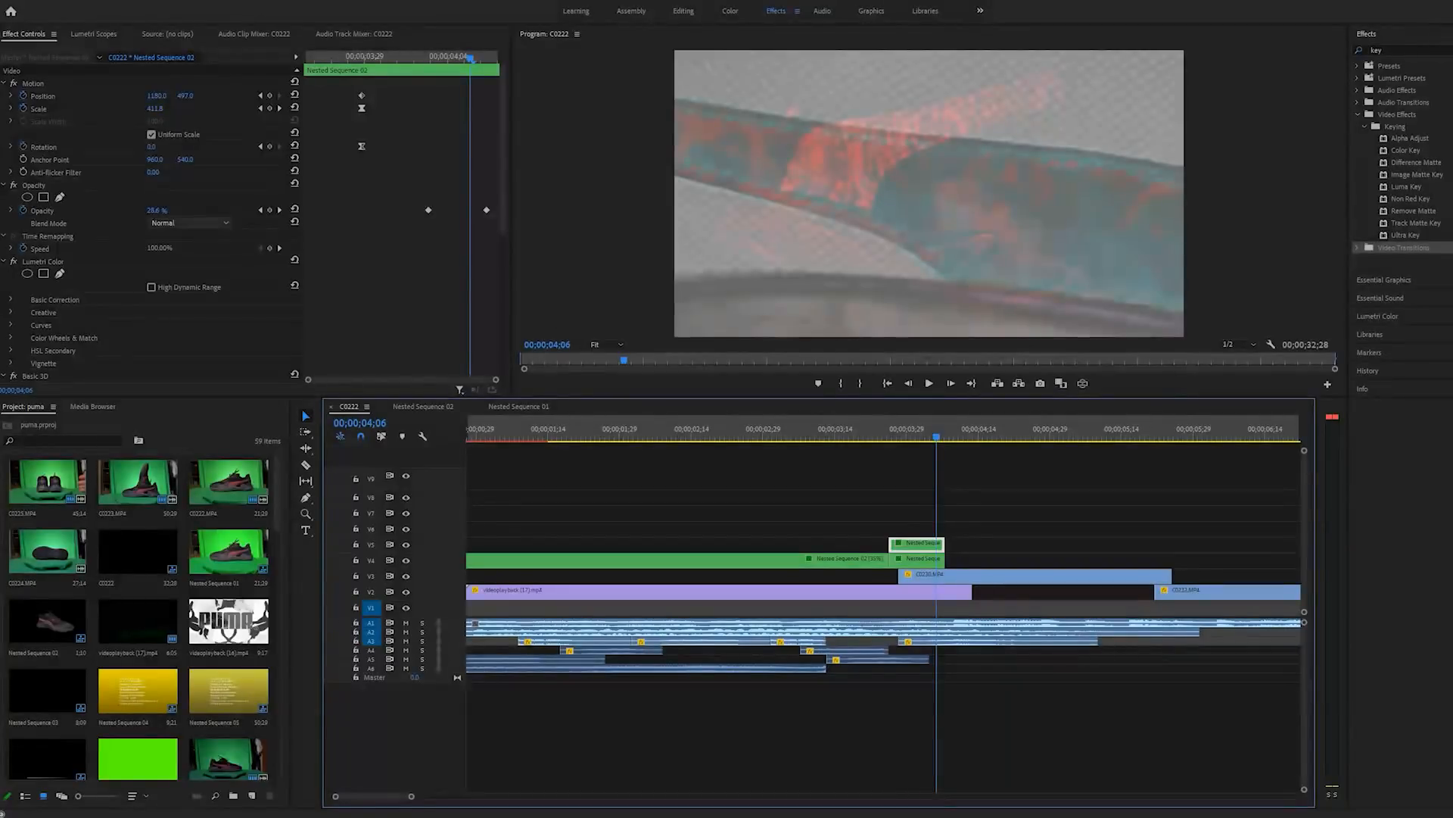
key("Right")
key("Right")
key("Right")
key("Right")
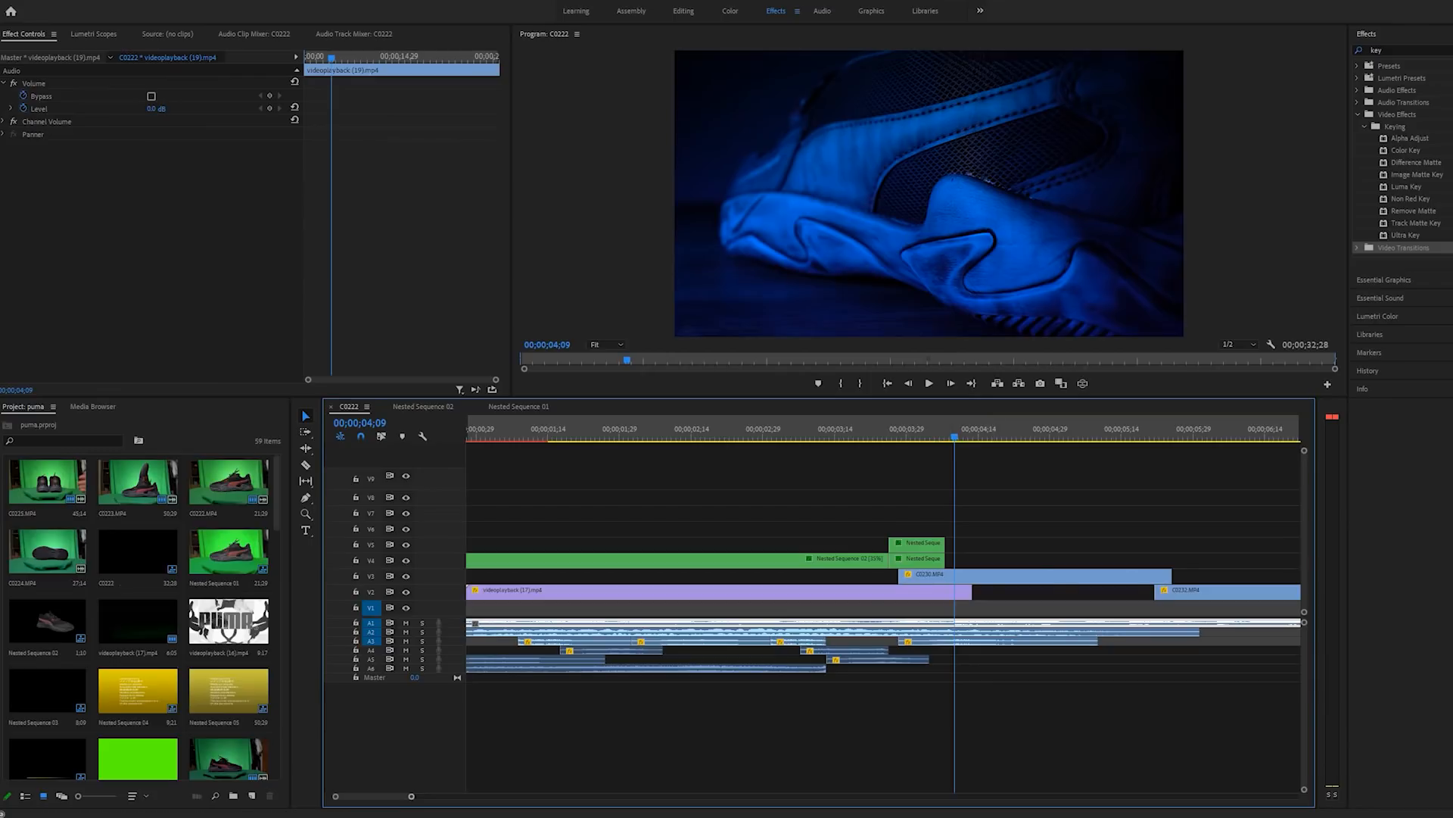
Play through C0230.MP4 into the following clip, return to 00;00;05;22 and select C0230.MP4 to inspect its Opacity fade
key("minus")
key("space")
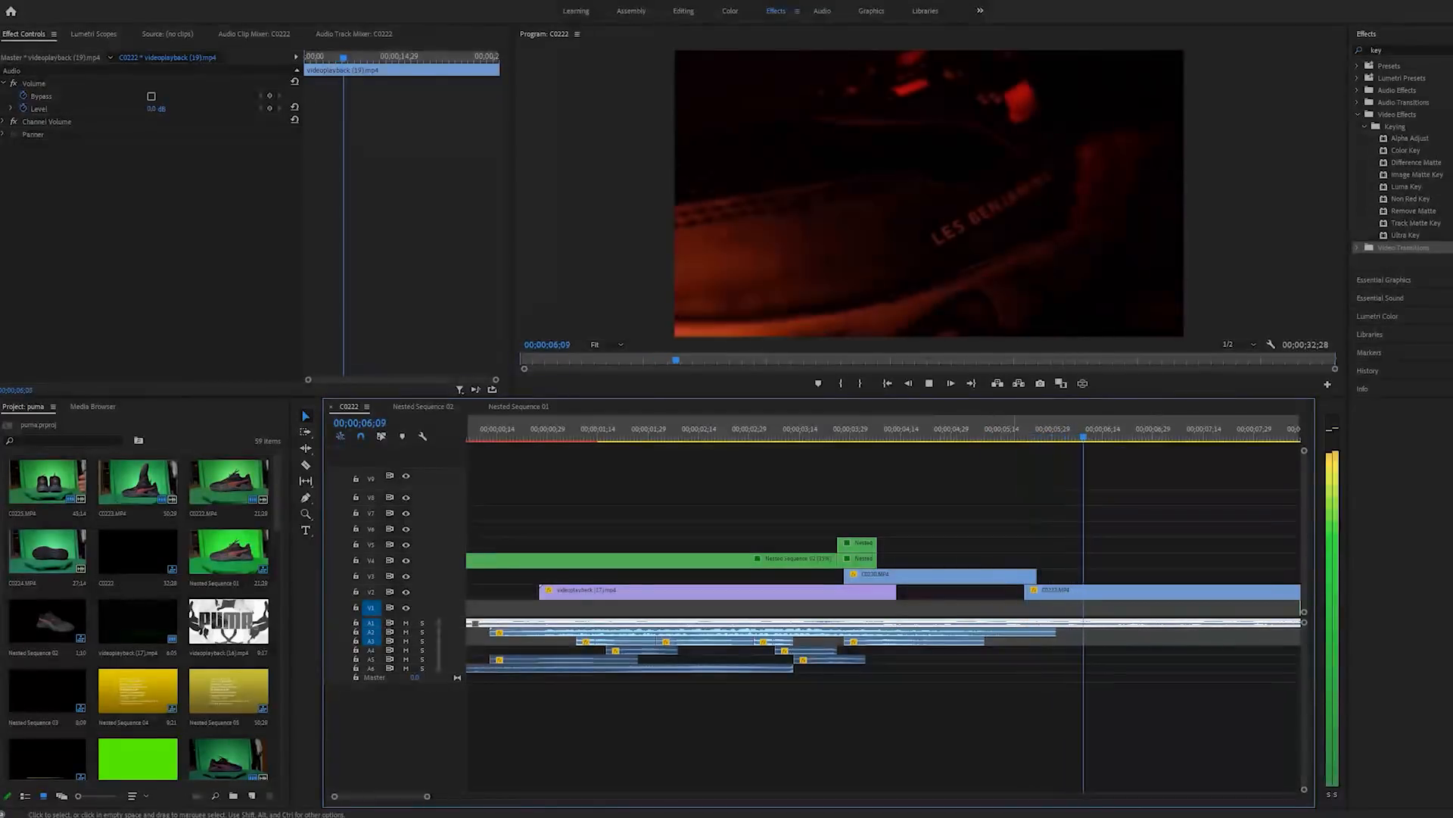
left_click(1027, 430)
left_click(995, 576)
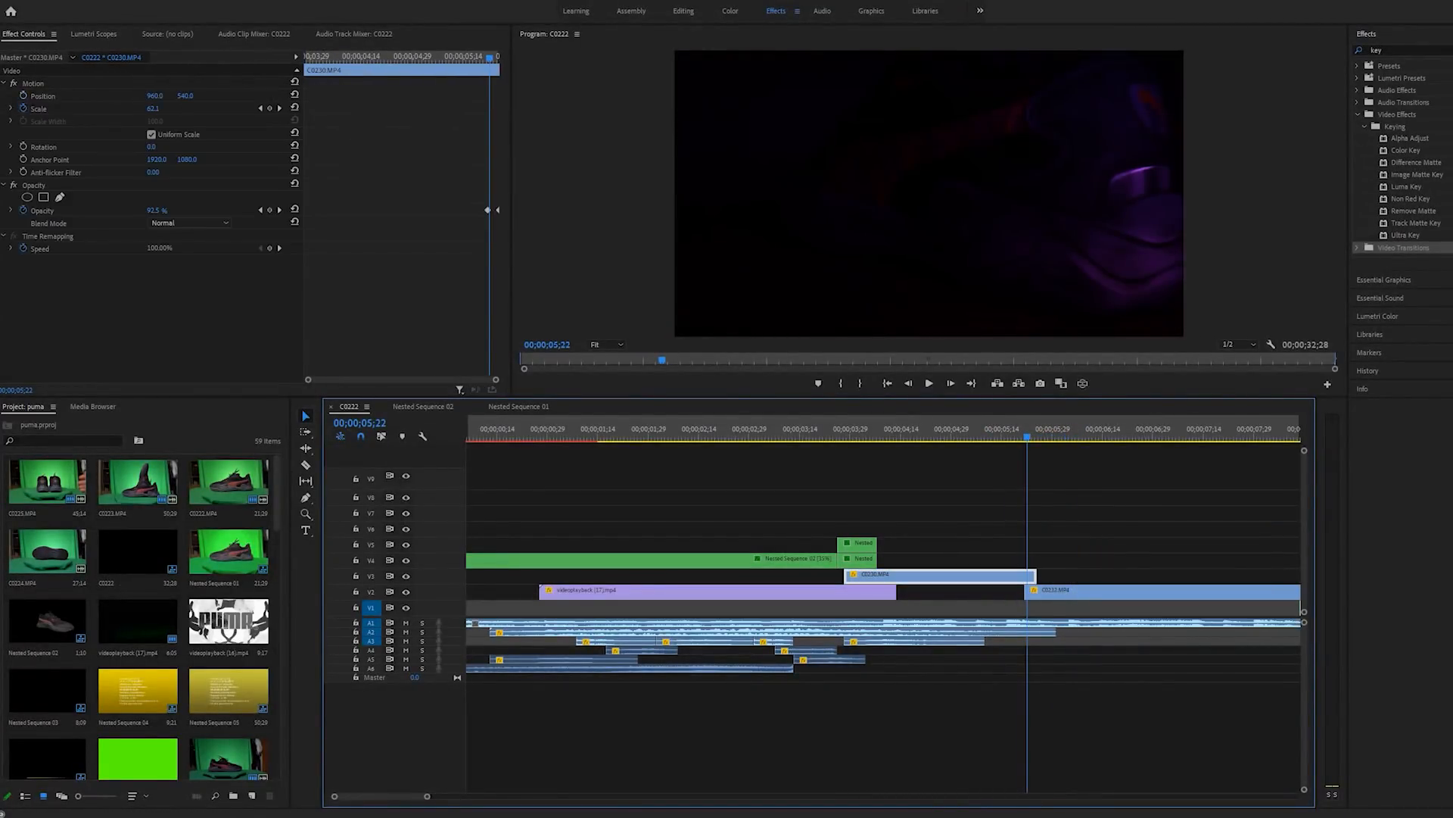
Play through C0232.MP4 to Nested Sequence 11 at 00;00;09;01 and show more of the timeline around it
key("space")
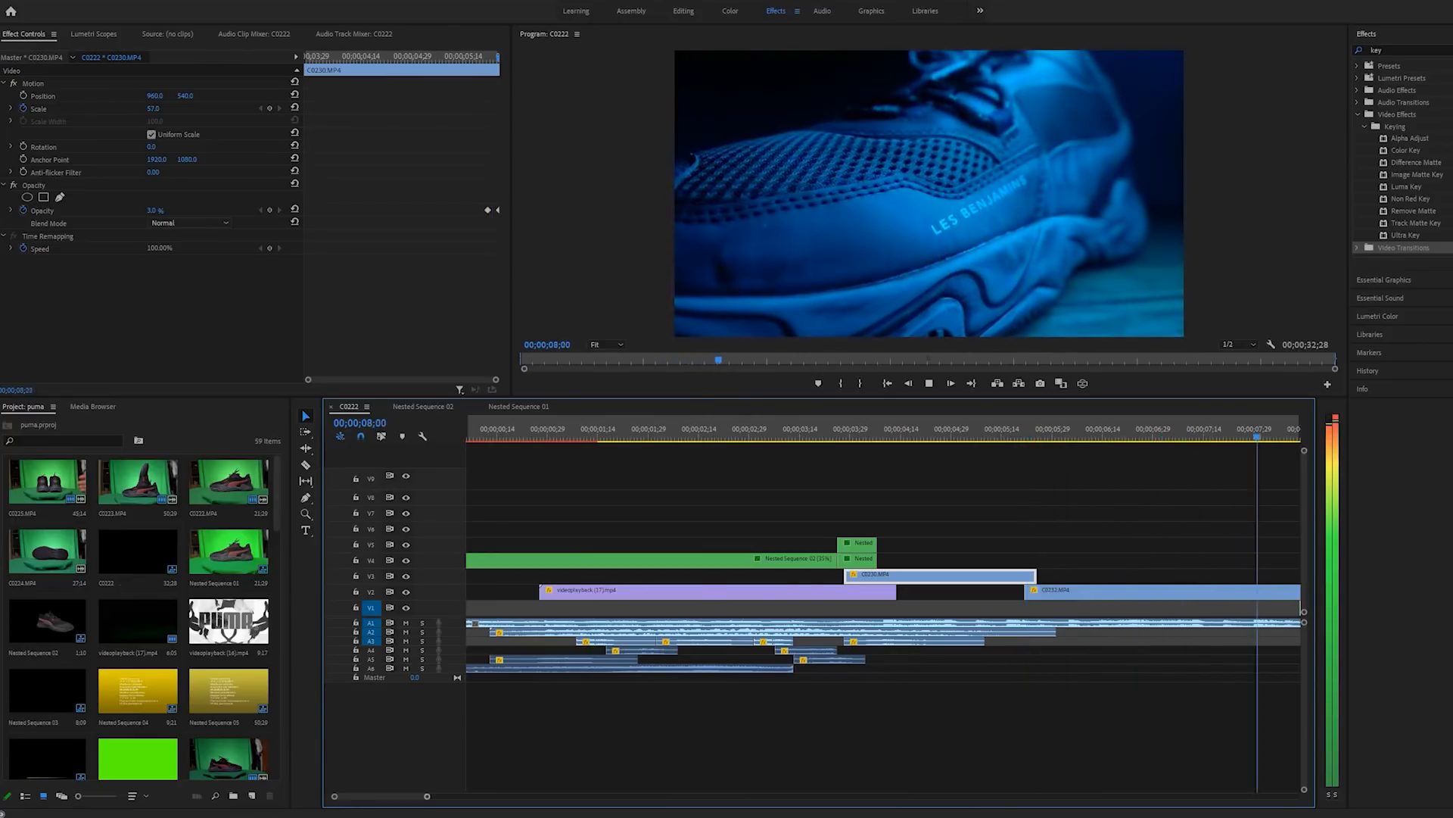
key("space")
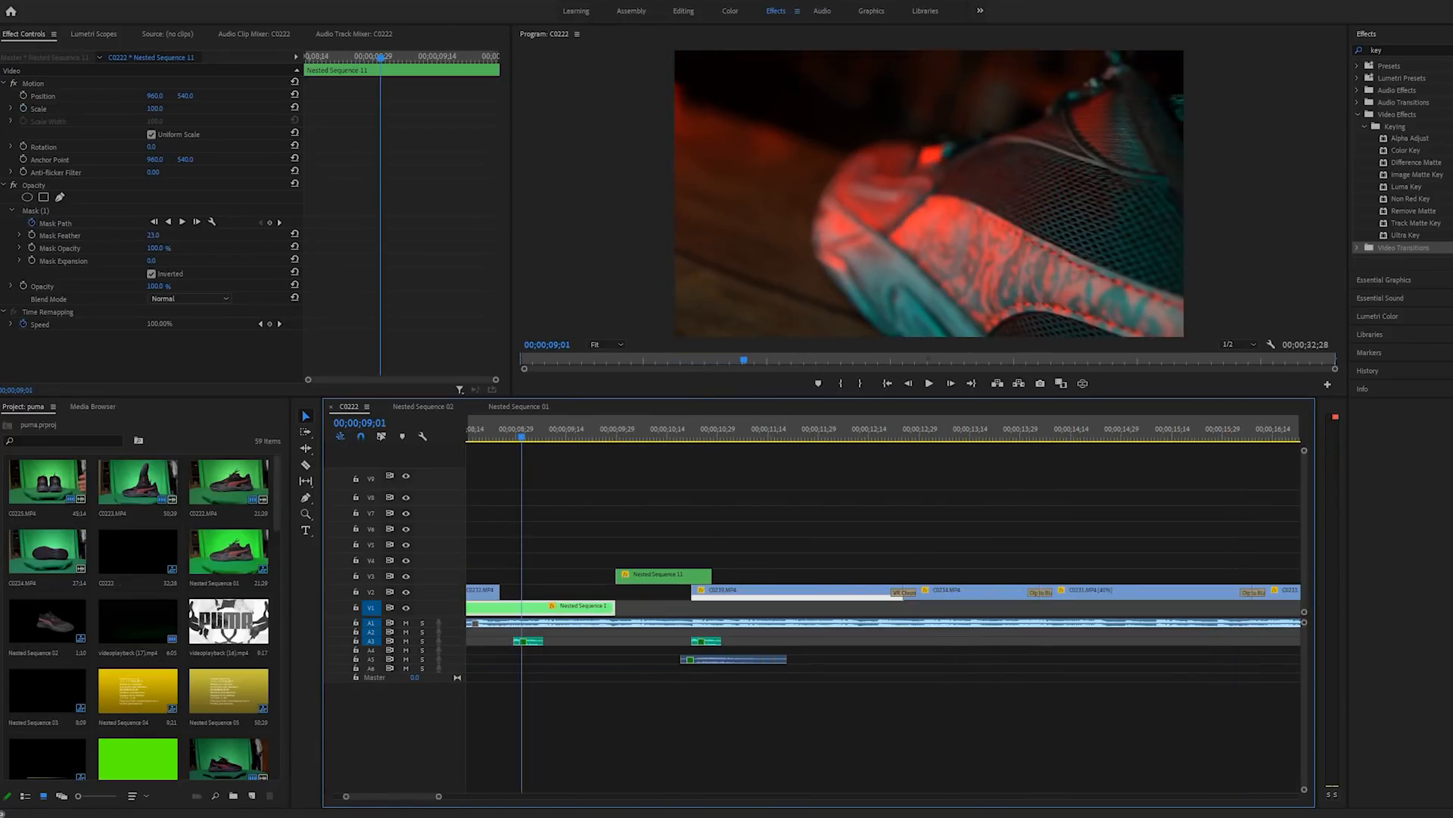
key("minus")
key("minus")
key("minus")
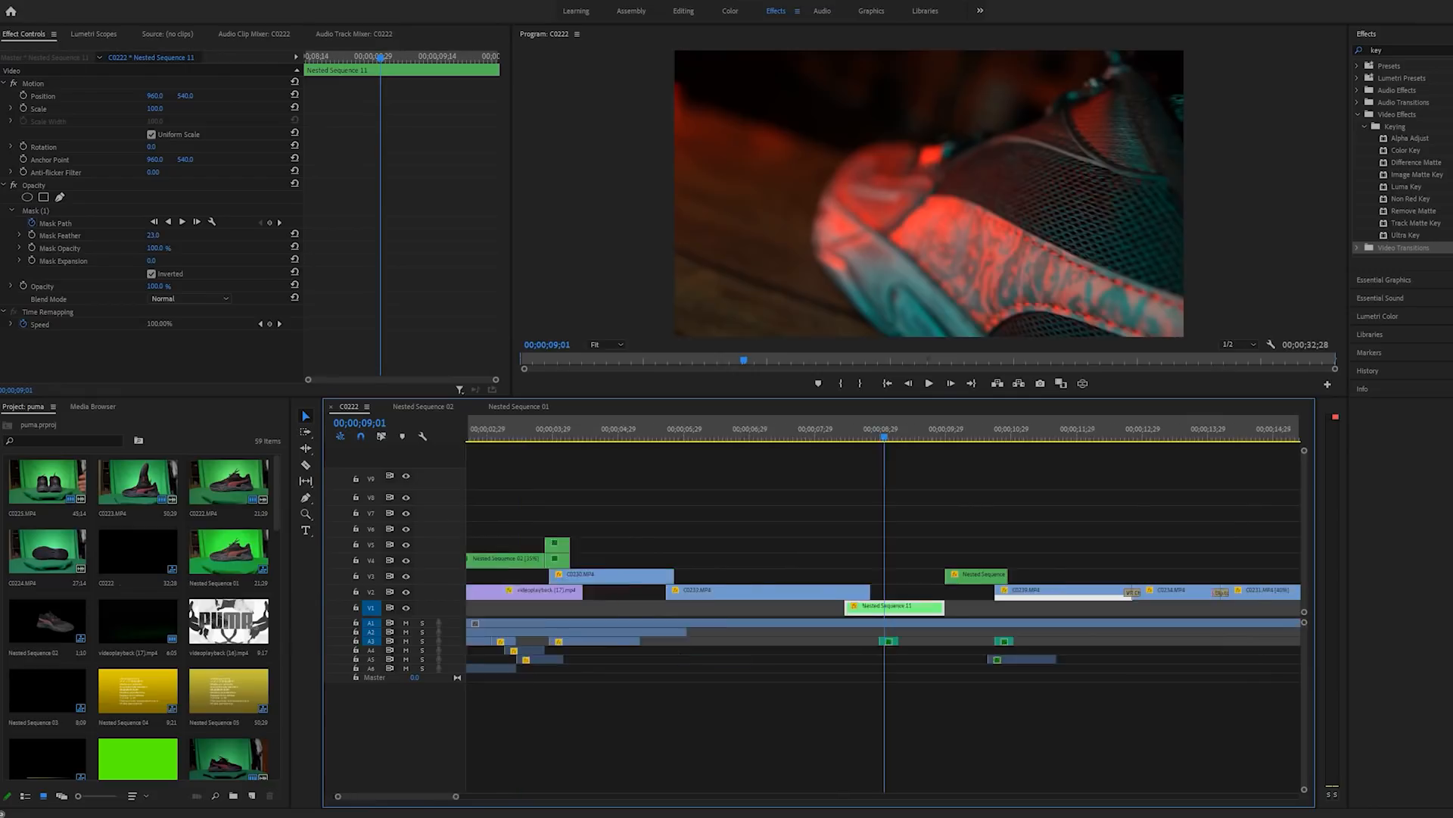
Step through the overlap of C0232.MP4 and Nested Sequence 11, selecting C0232.MP4 to examine its Opacity and Scale keyframes
key("Up")
key("Right")
key("Right")
key("Right")
key("Right")
key("Right")
key("Right")
key("Left")
key("Left")
left_click(799, 593)
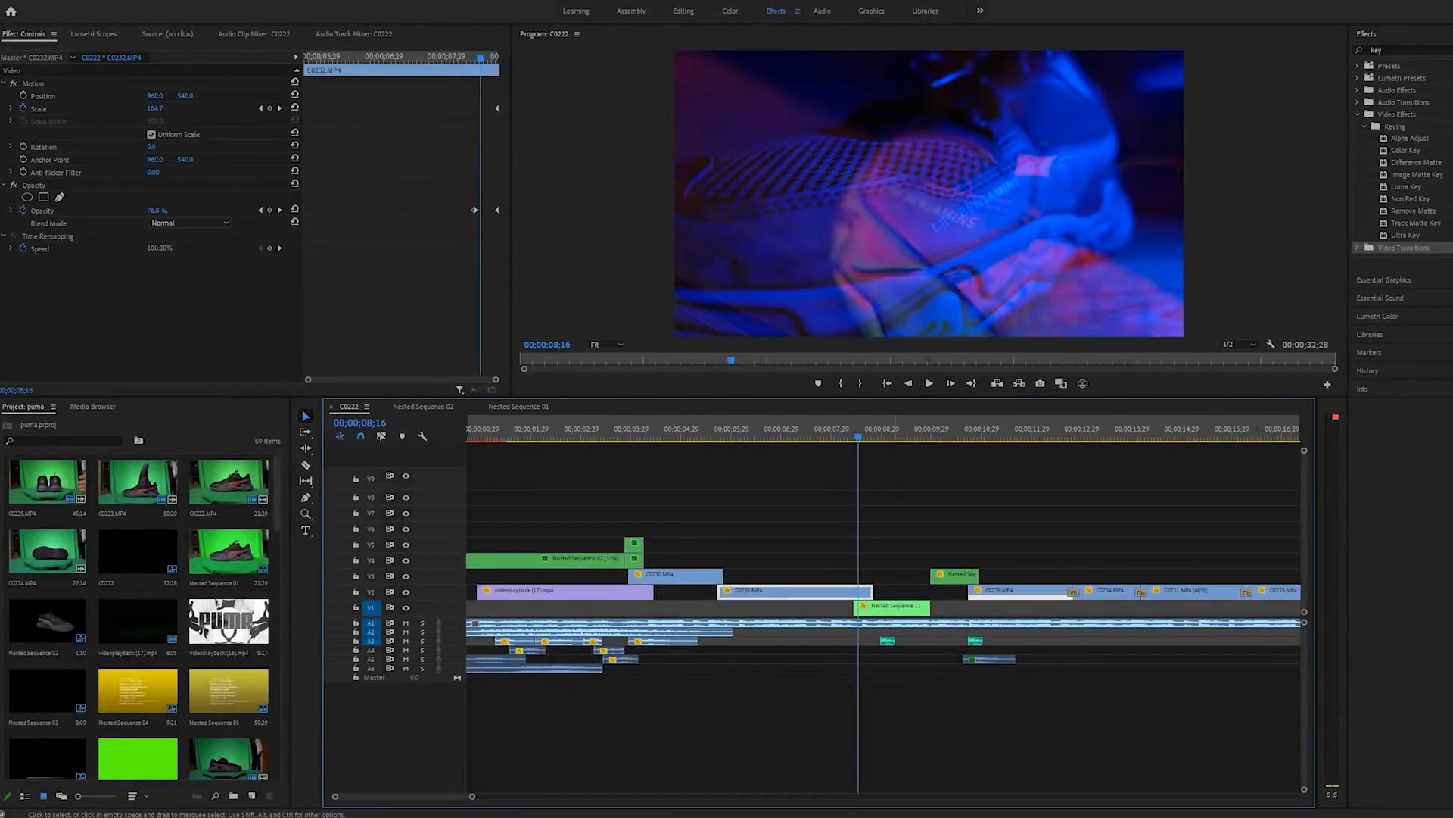
key("Down")
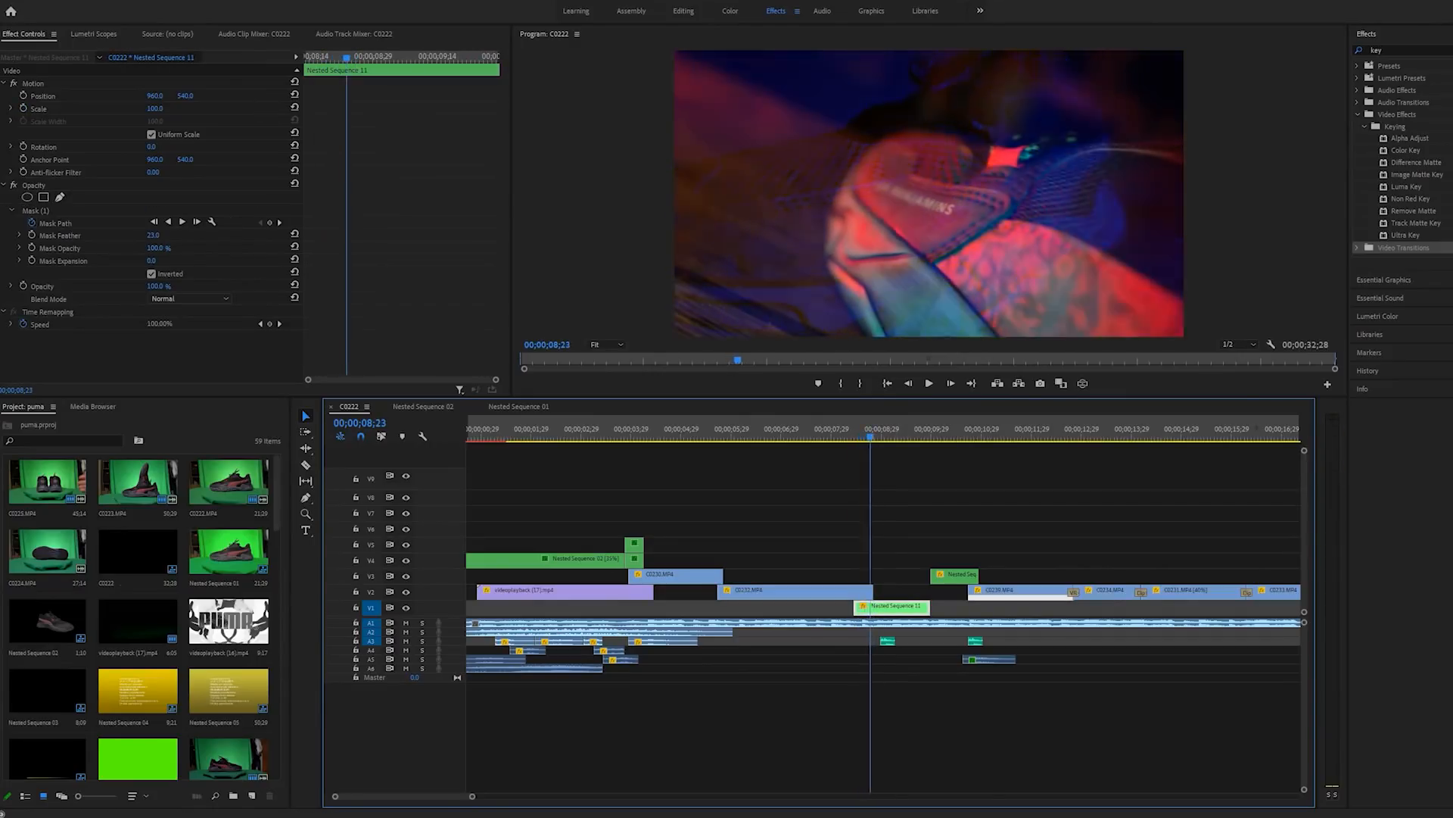
Play through Nested Sequence 11 on V1 and into its second part on V3, stopping at 00;00;10;14
key("space")
key("space")
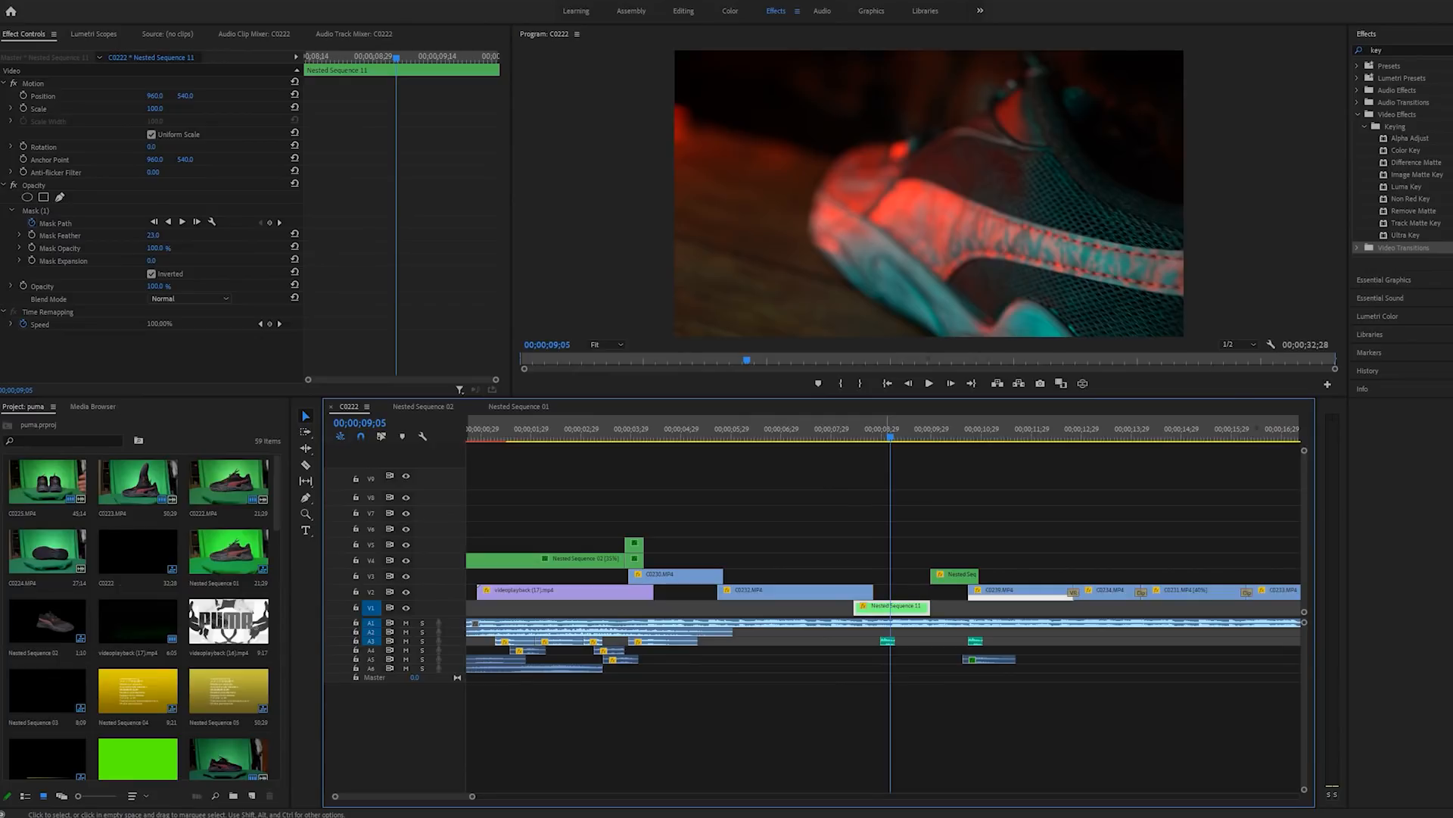
key("space")
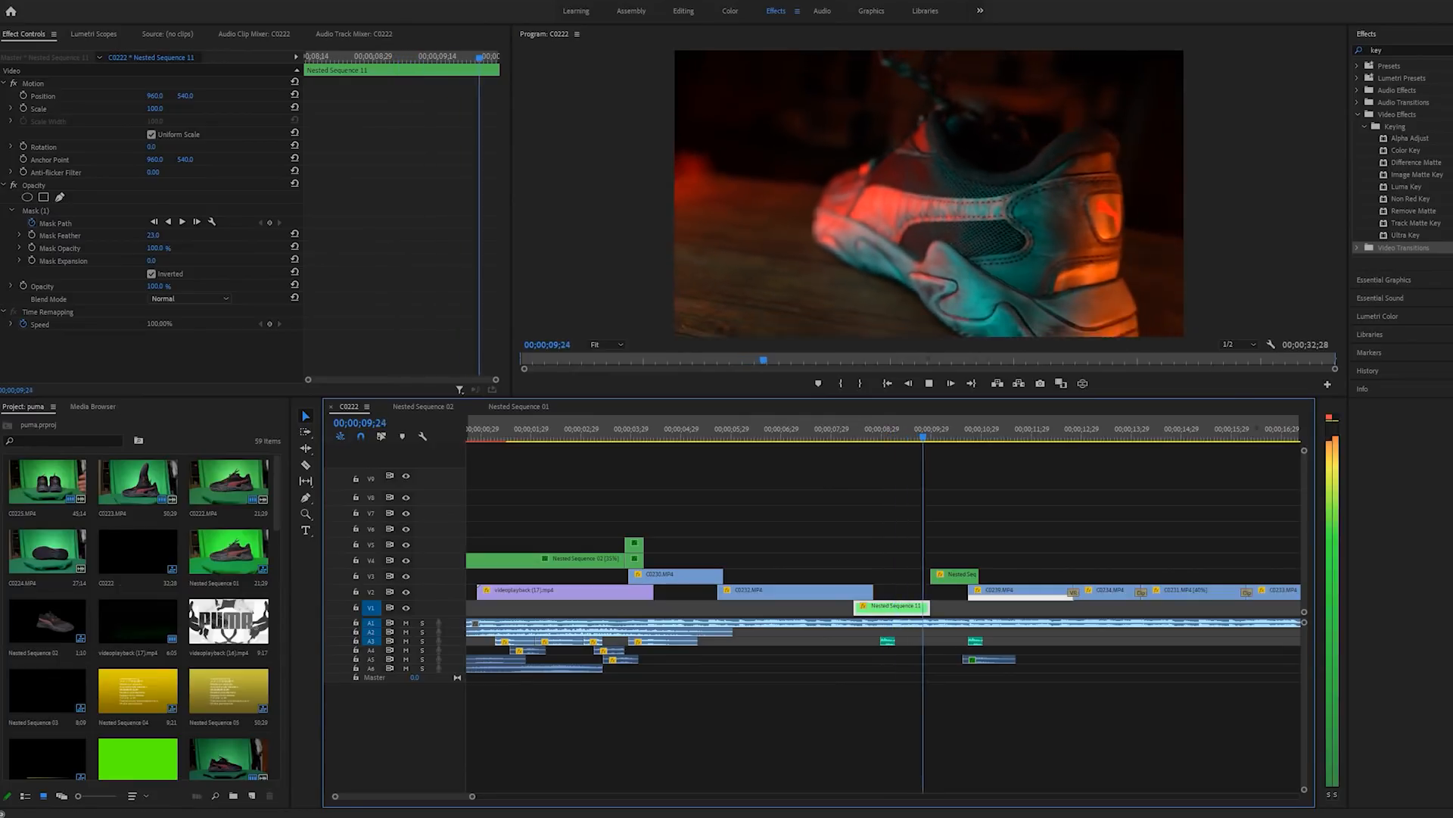
key("space")
key("space")
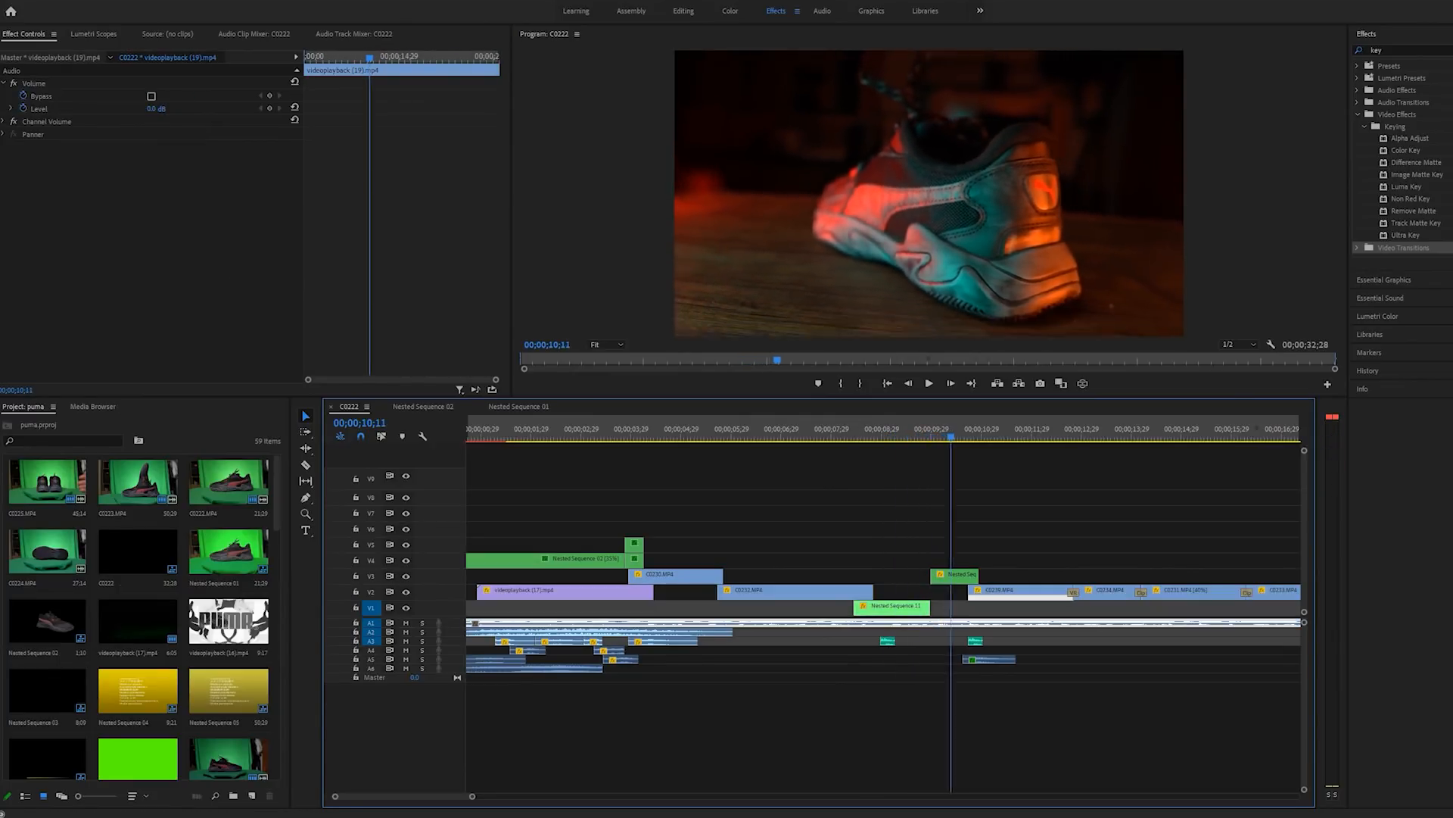
key("space")
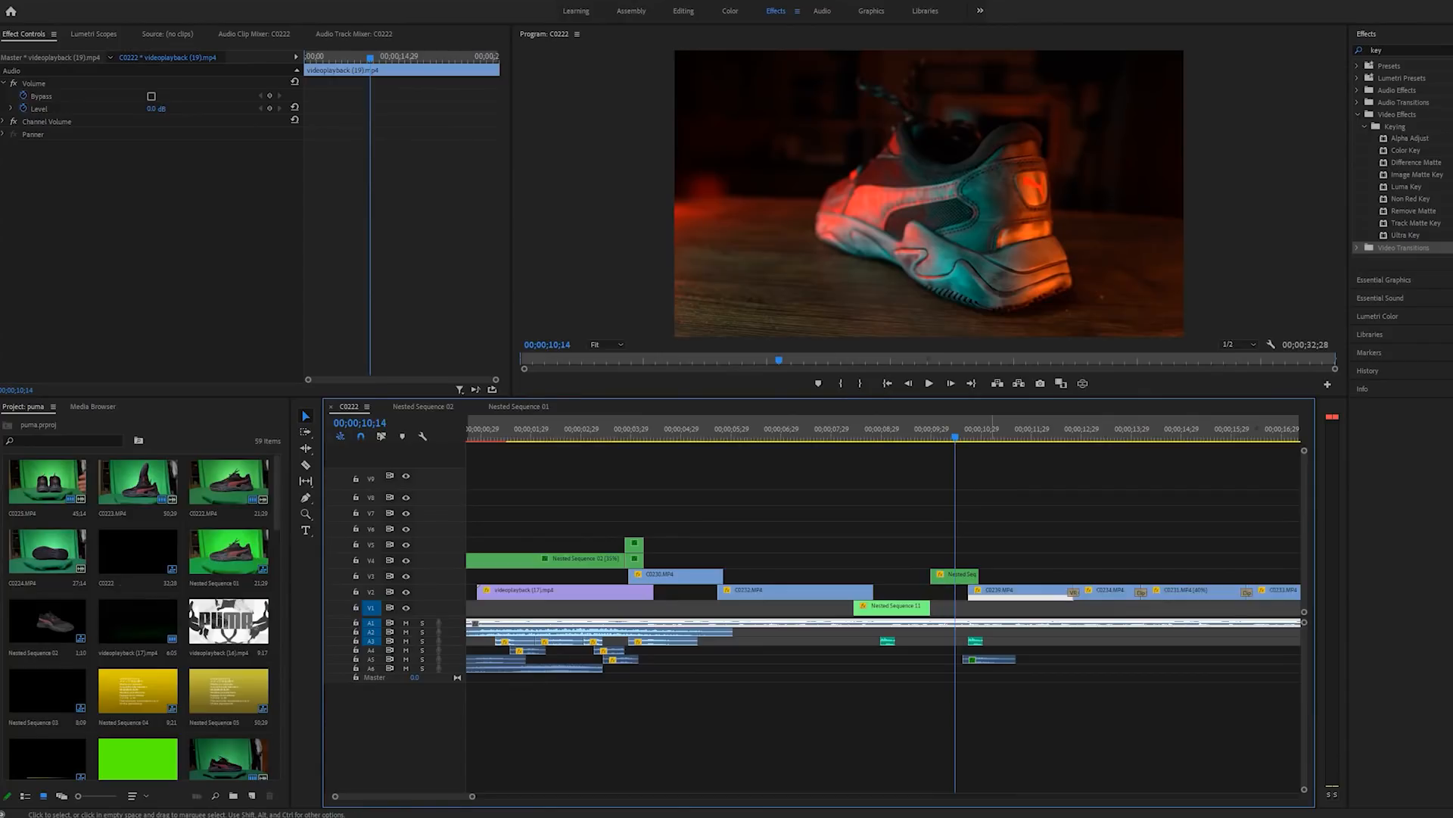
Select the second Nested Sequence 11 clip and examine its inverted Opacity mask and Mask Path at 00;00;10;25
left_click(952, 575)
mouse_move(956, 435)
left_mouse_down()
mouse_move(935, 434)
mouse_move(972, 436)
left_mouse_up()
left_click(962, 575)
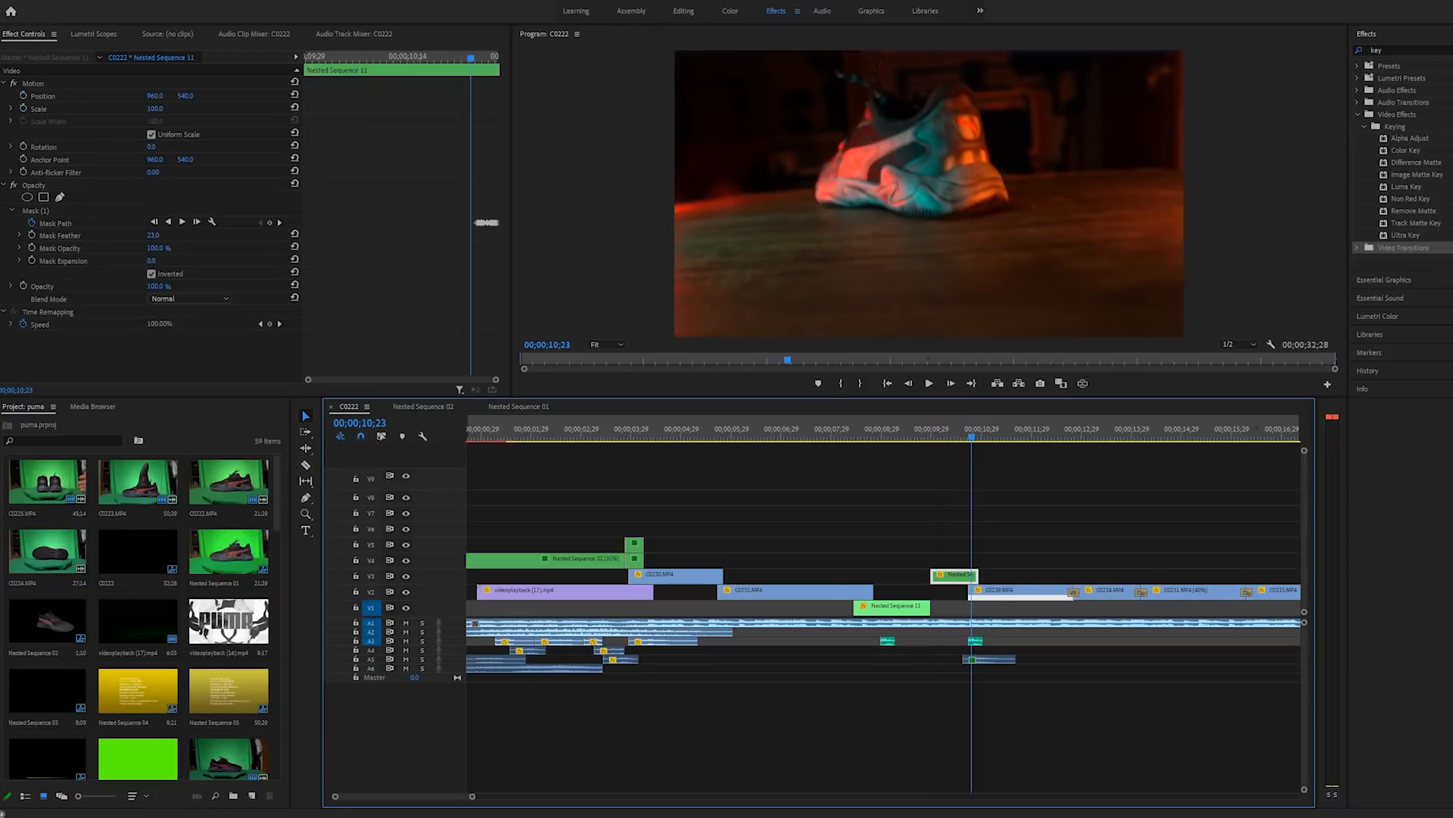
left_click(34, 185)
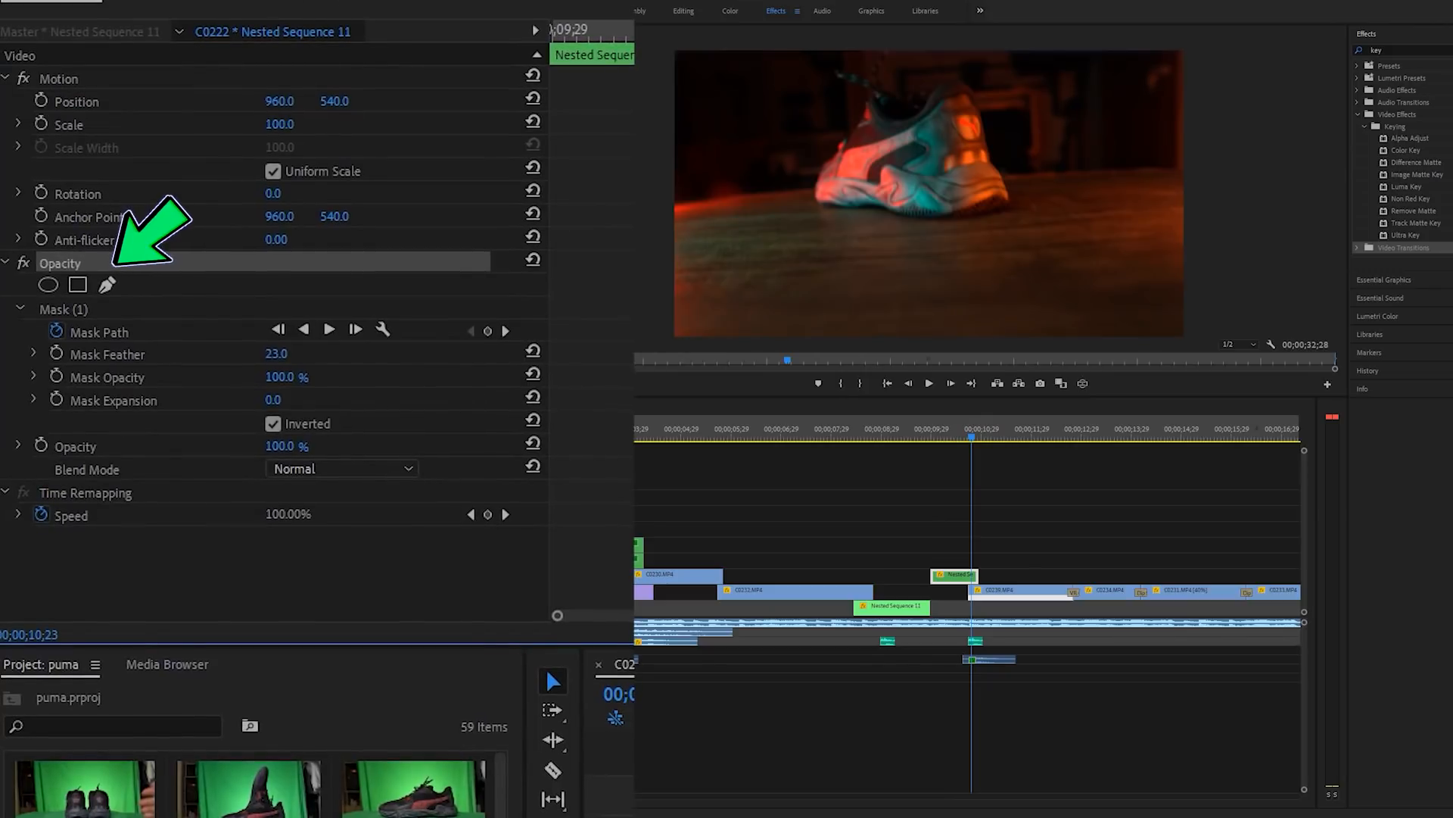
key("Right")
key("Right")
key("Left")
left_click(99, 333)
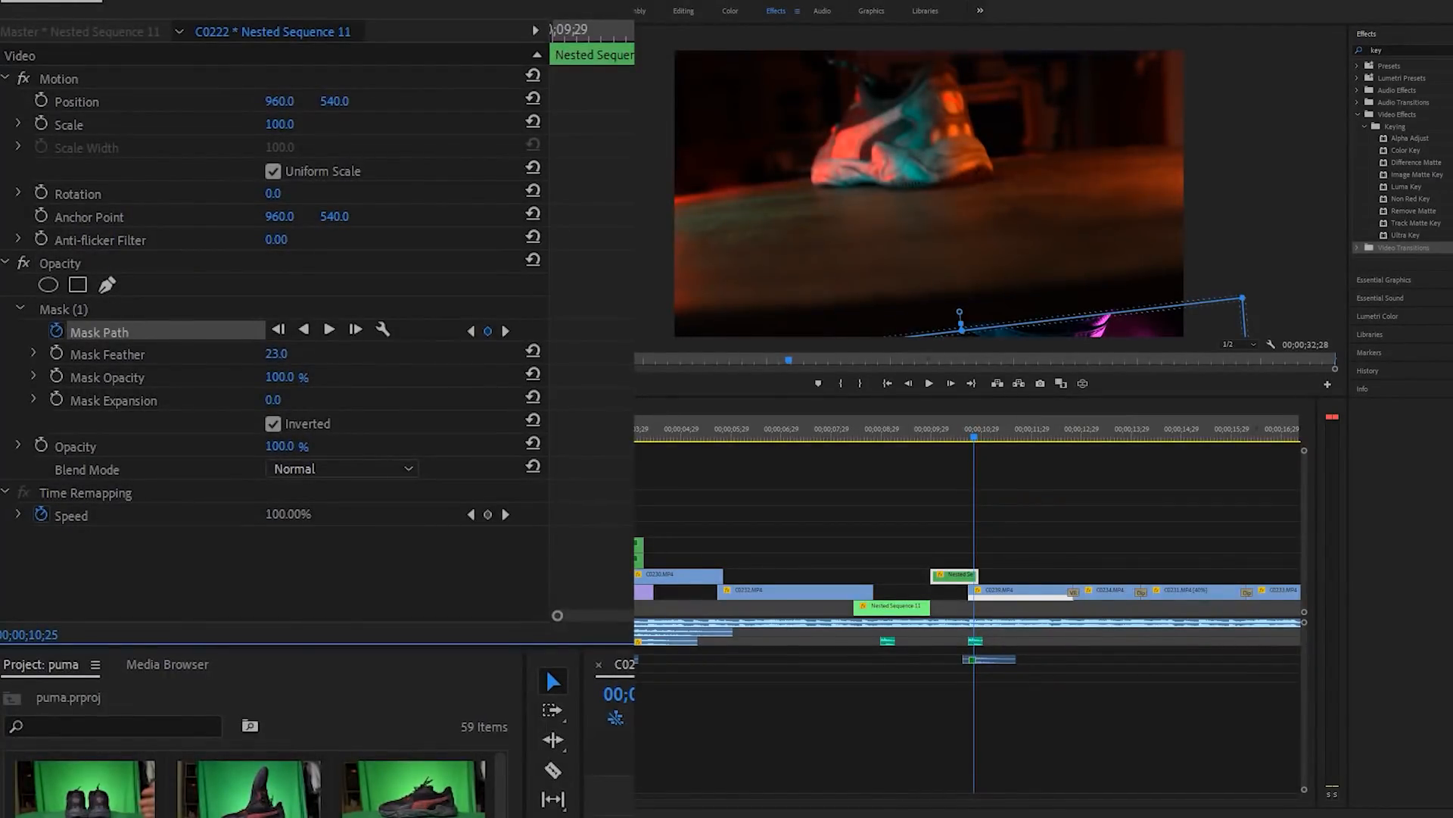
Step frame by frame through the overlap of Nested Sequence 11 and C0239.MP4 up to 00;00;10;26
key("space")
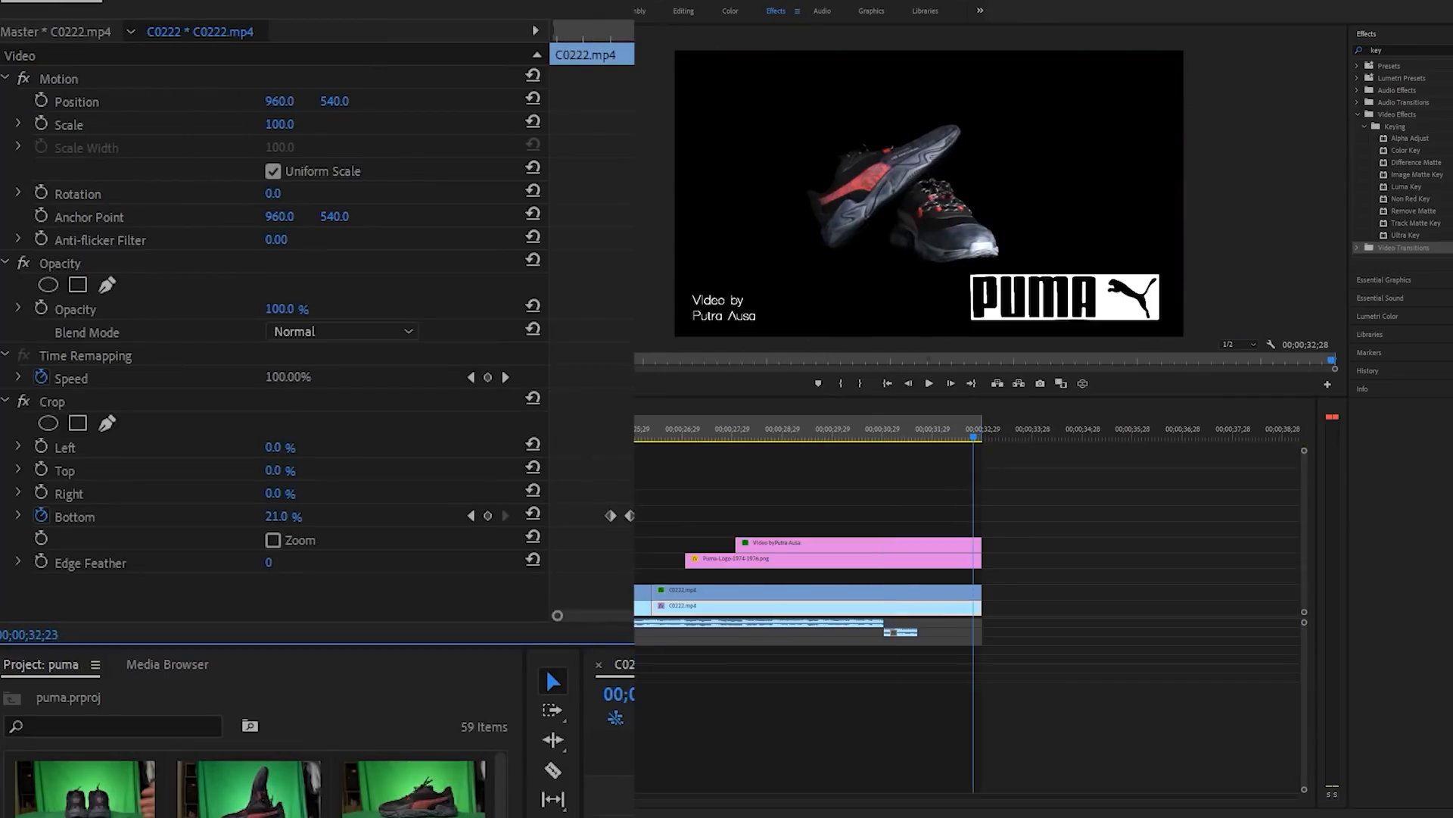
scroll(969, 606, "left", 10)
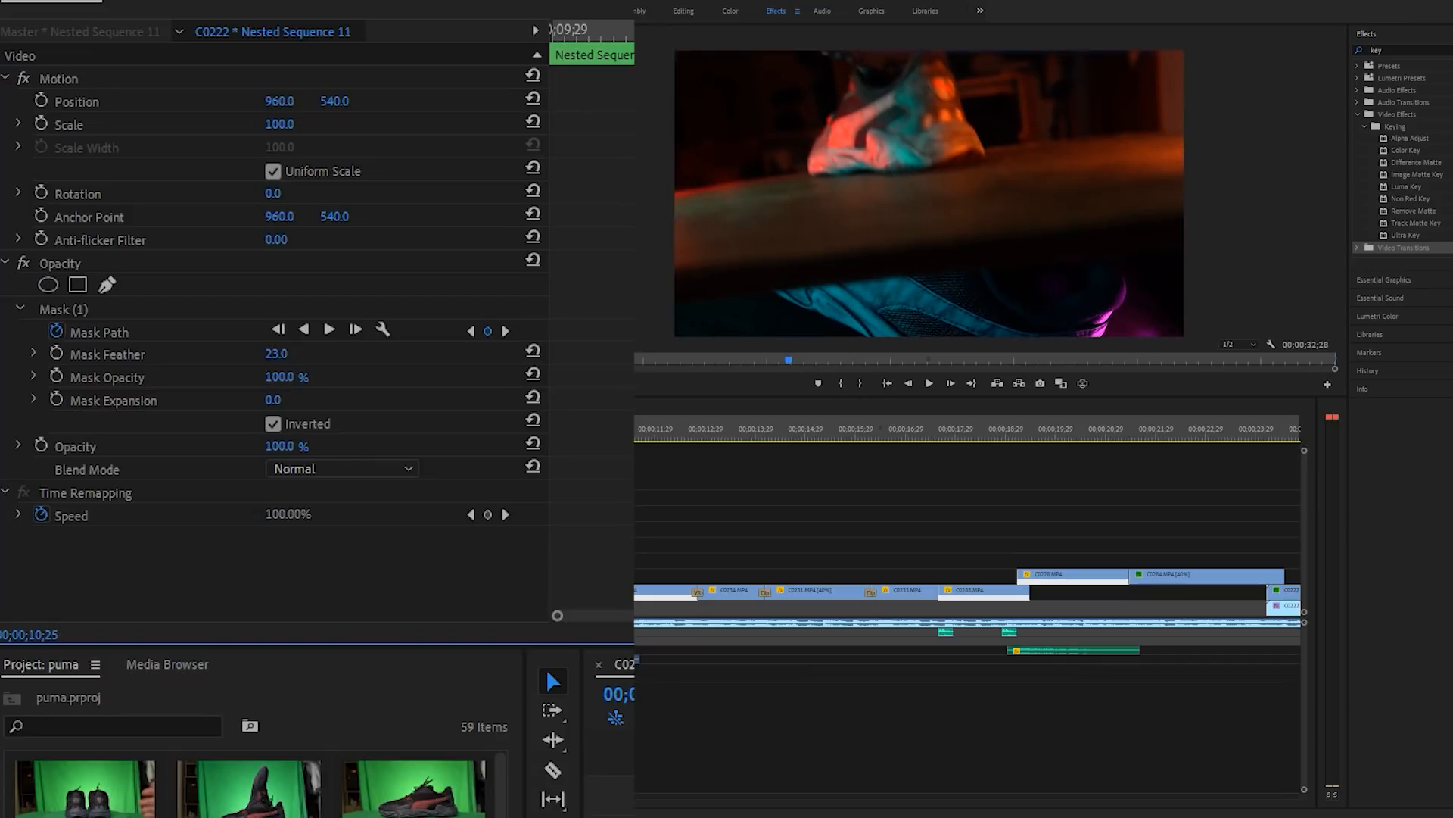
key("equal")
key("equal")
key("equal")
key("minus")
left_click(931, 591)
left_click_drag(885, 437, 856, 437)
key("Right")
key("Right")
key("Right")
key("Right")
key("Right")
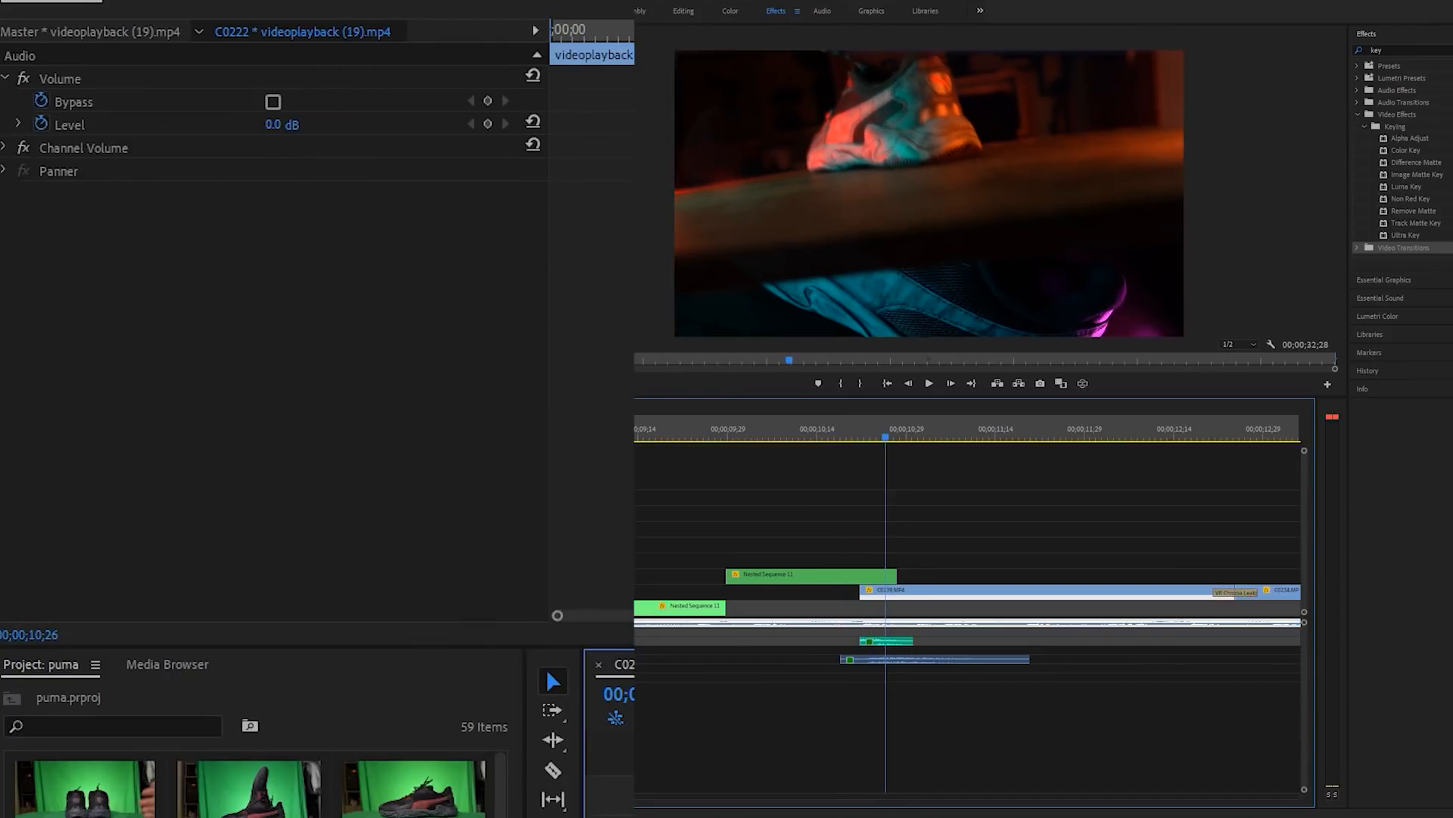
Show Mask (1) of Nested Sequence 11 over the picture and step through its reveal of C0239.MP4 to 00;00;11;00
left_click(822, 576)
left_click(64, 310)
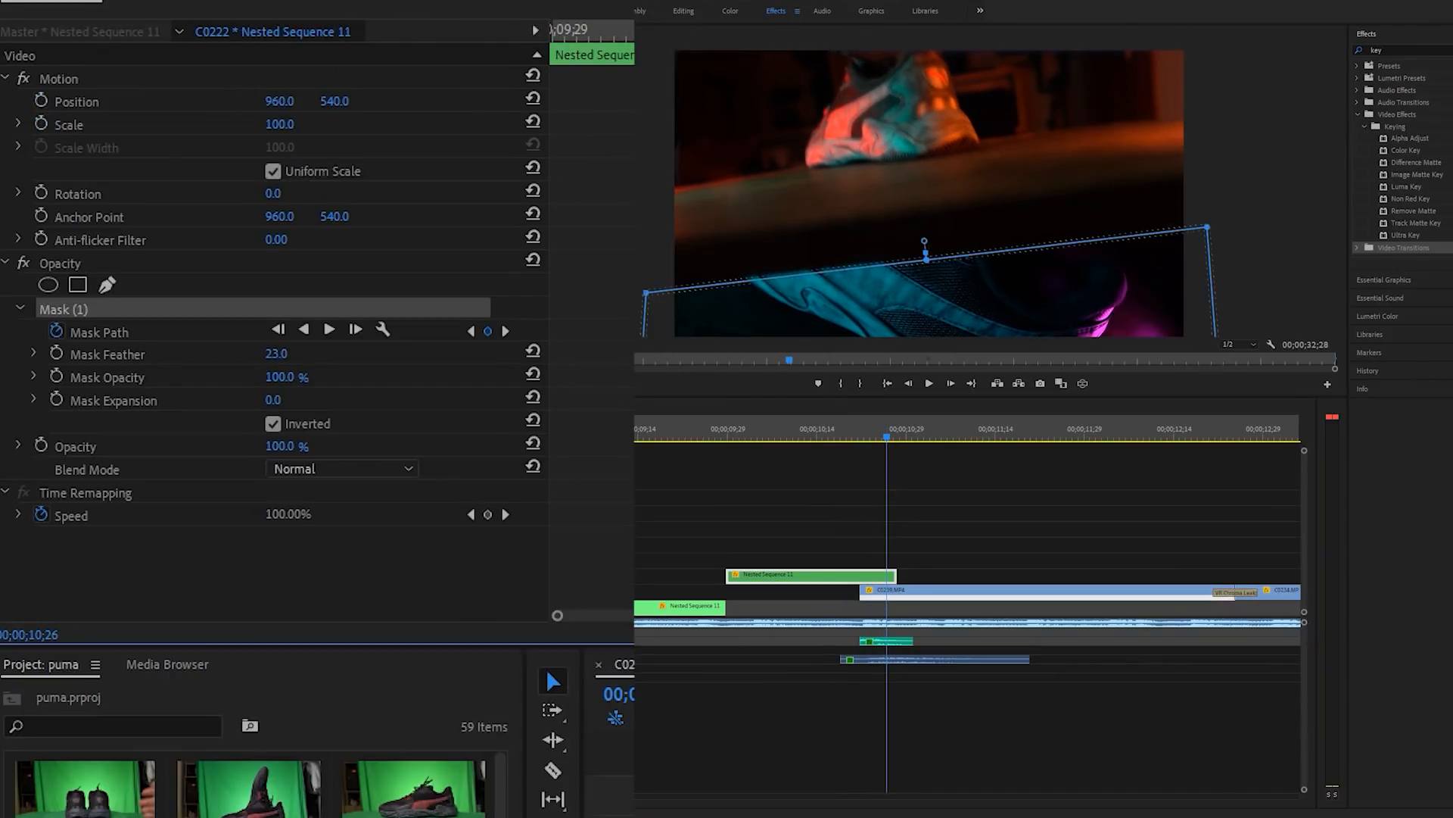
key("Right")
key("Right")
key("Right")
key("Right")
key("Right")
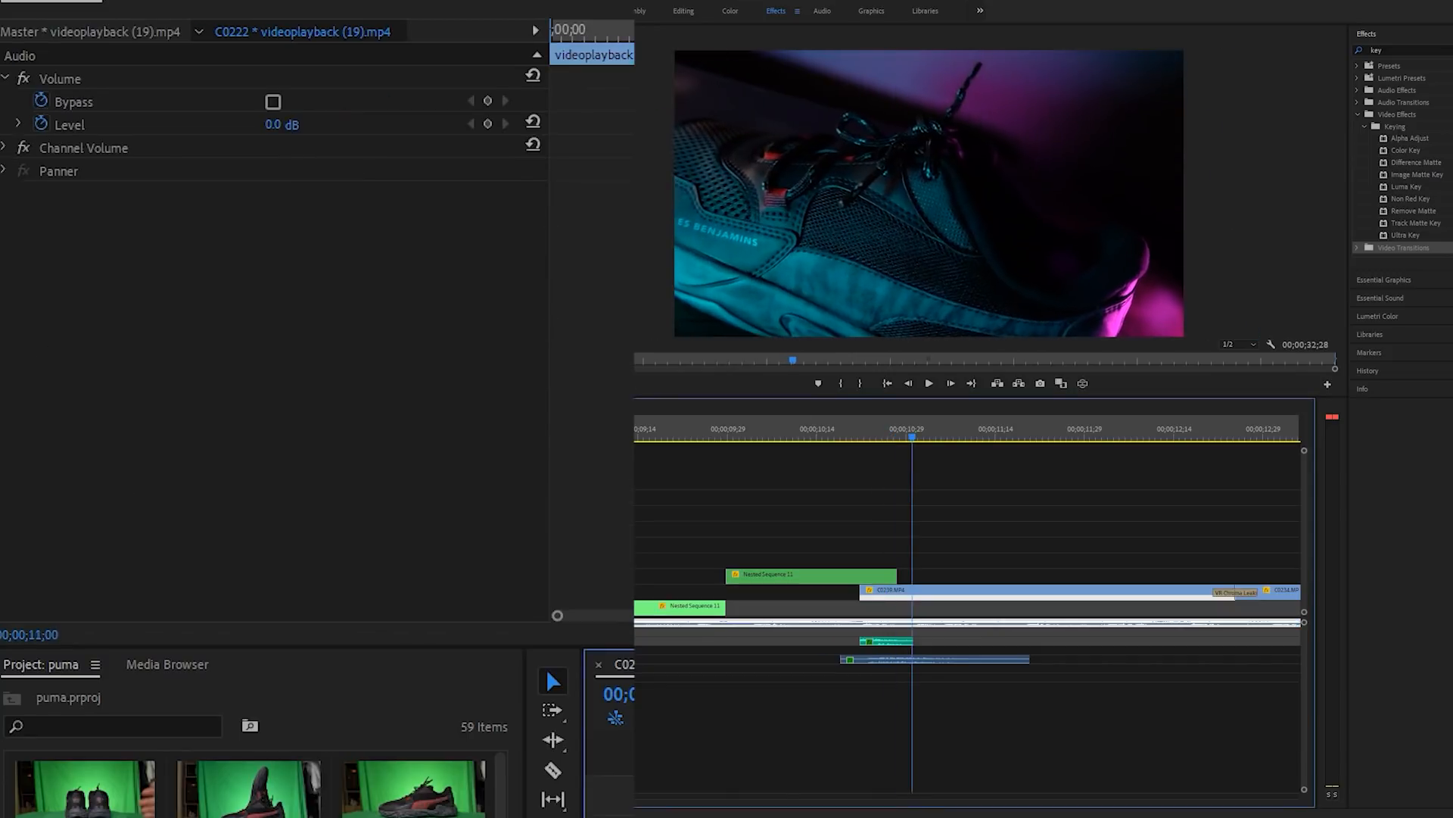
Play C0239.MP4 and select it to inspect its Time Remapping Speed keyframes
key("space")
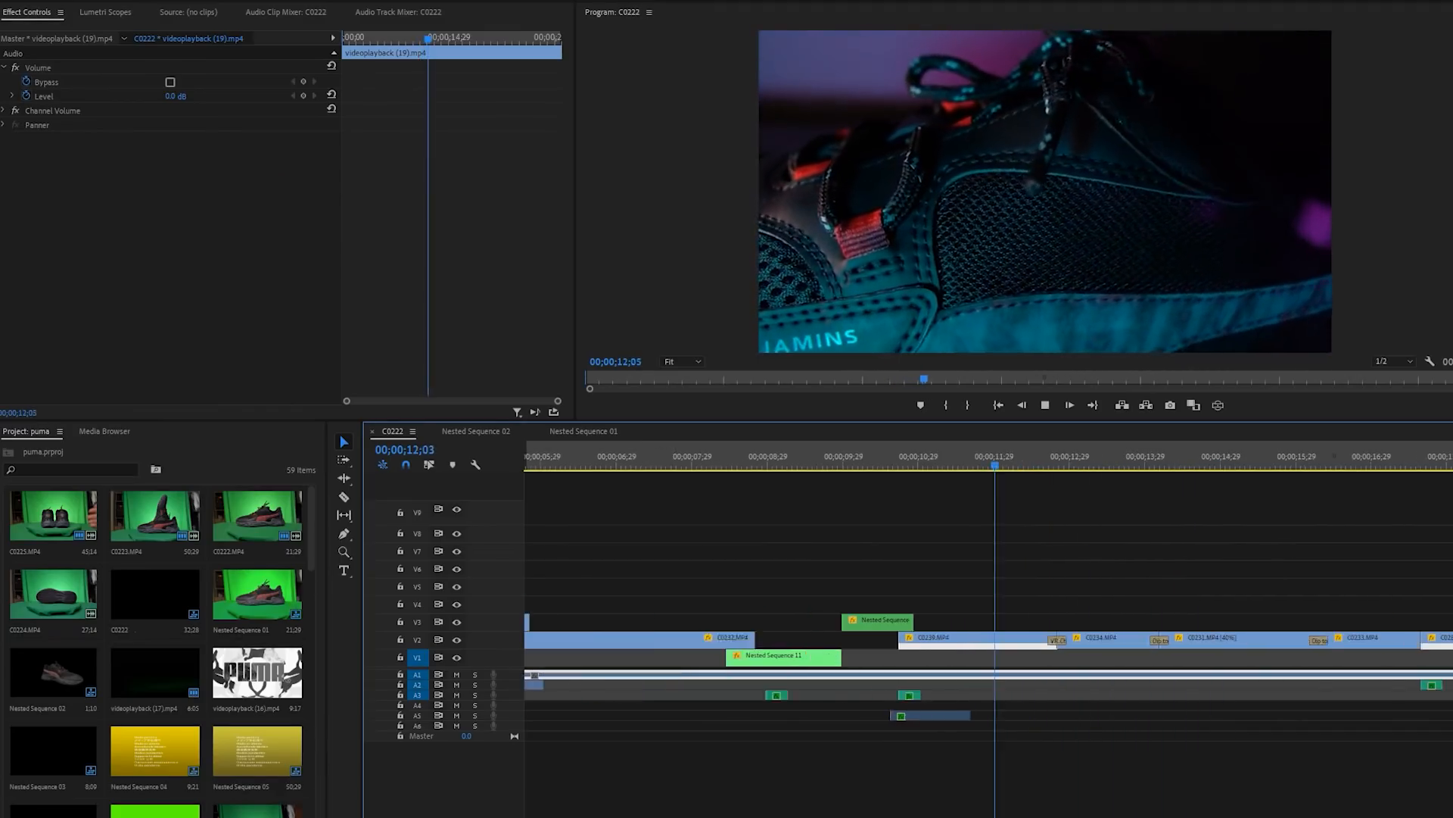
key("space")
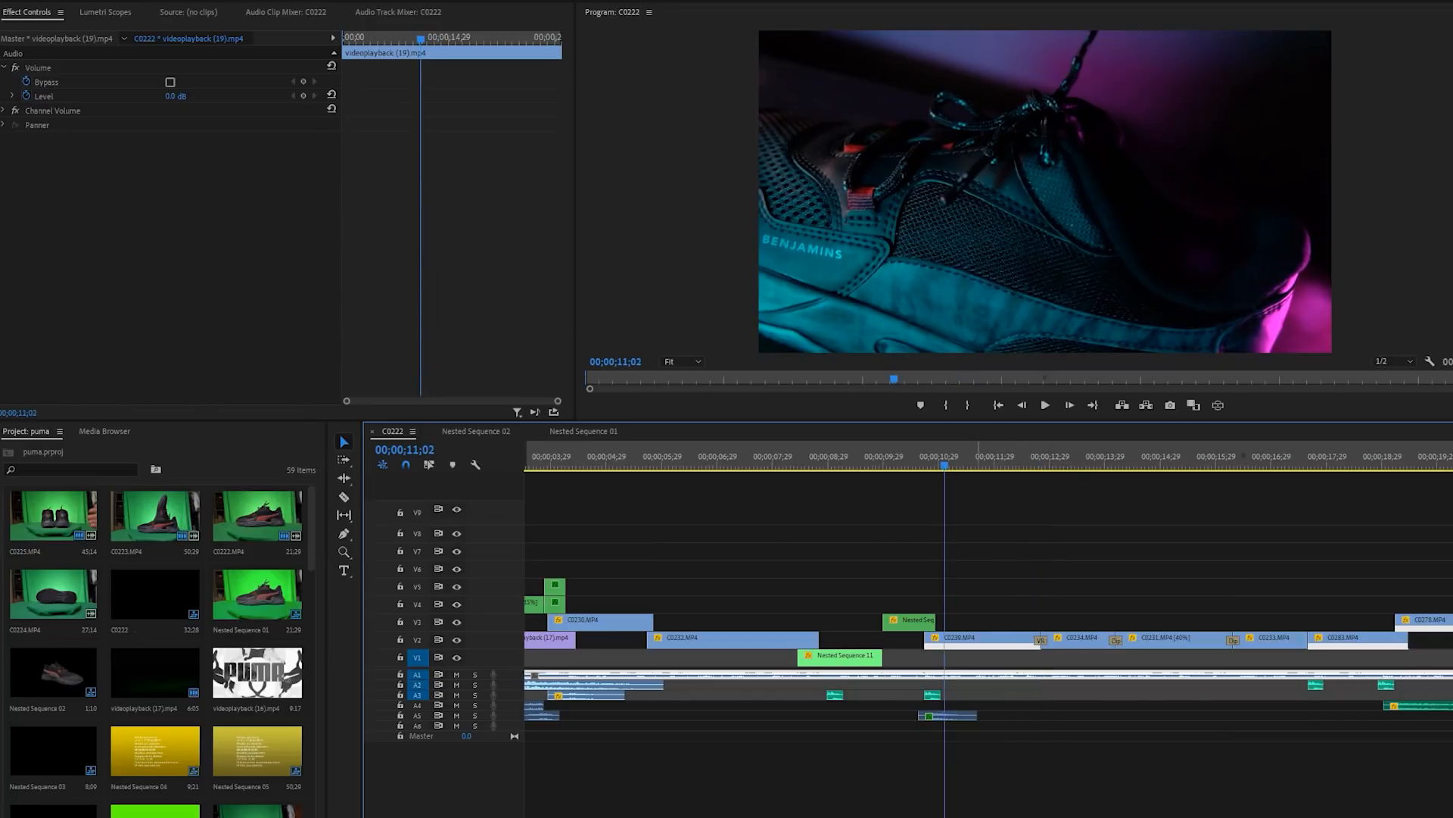
left_click(976, 638)
key("space")
key("space")
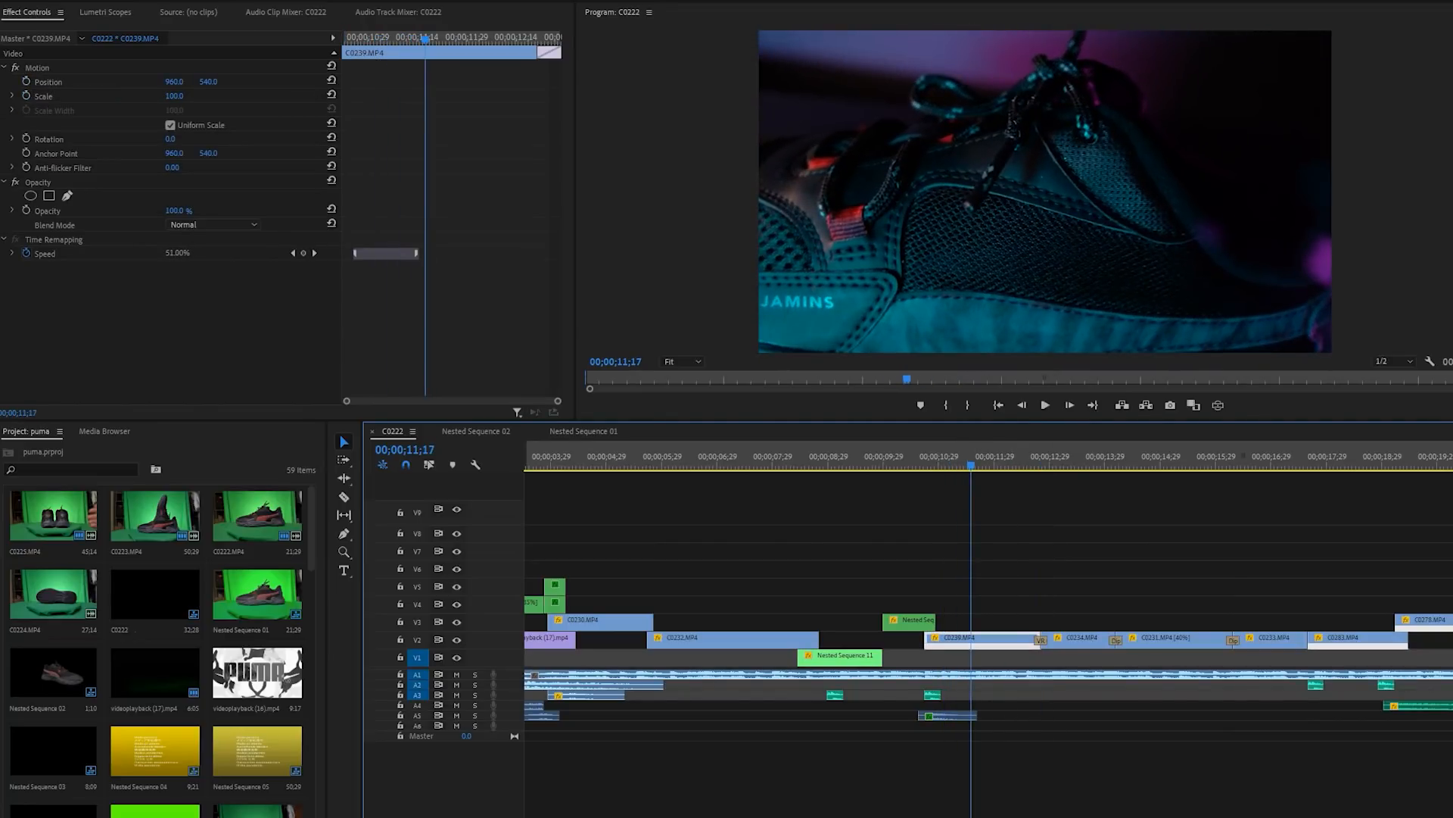
key("space")
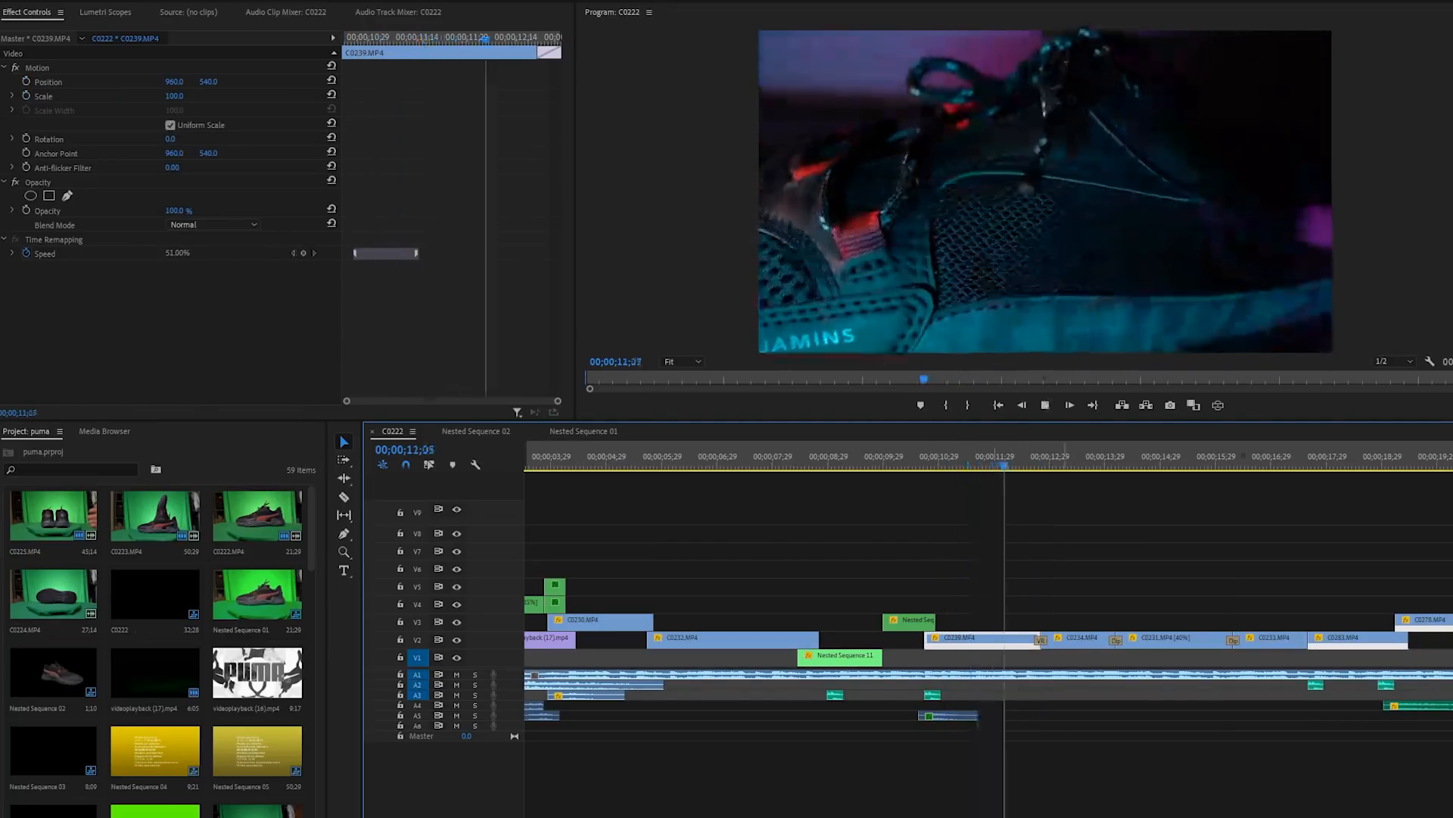
key("space")
Go to the transition after C0239.MP4 at 00;00;12;25 and find VR Chroma Leaks among the Immersive Video transitions
left_click_drag(1014, 463, 1043, 463)
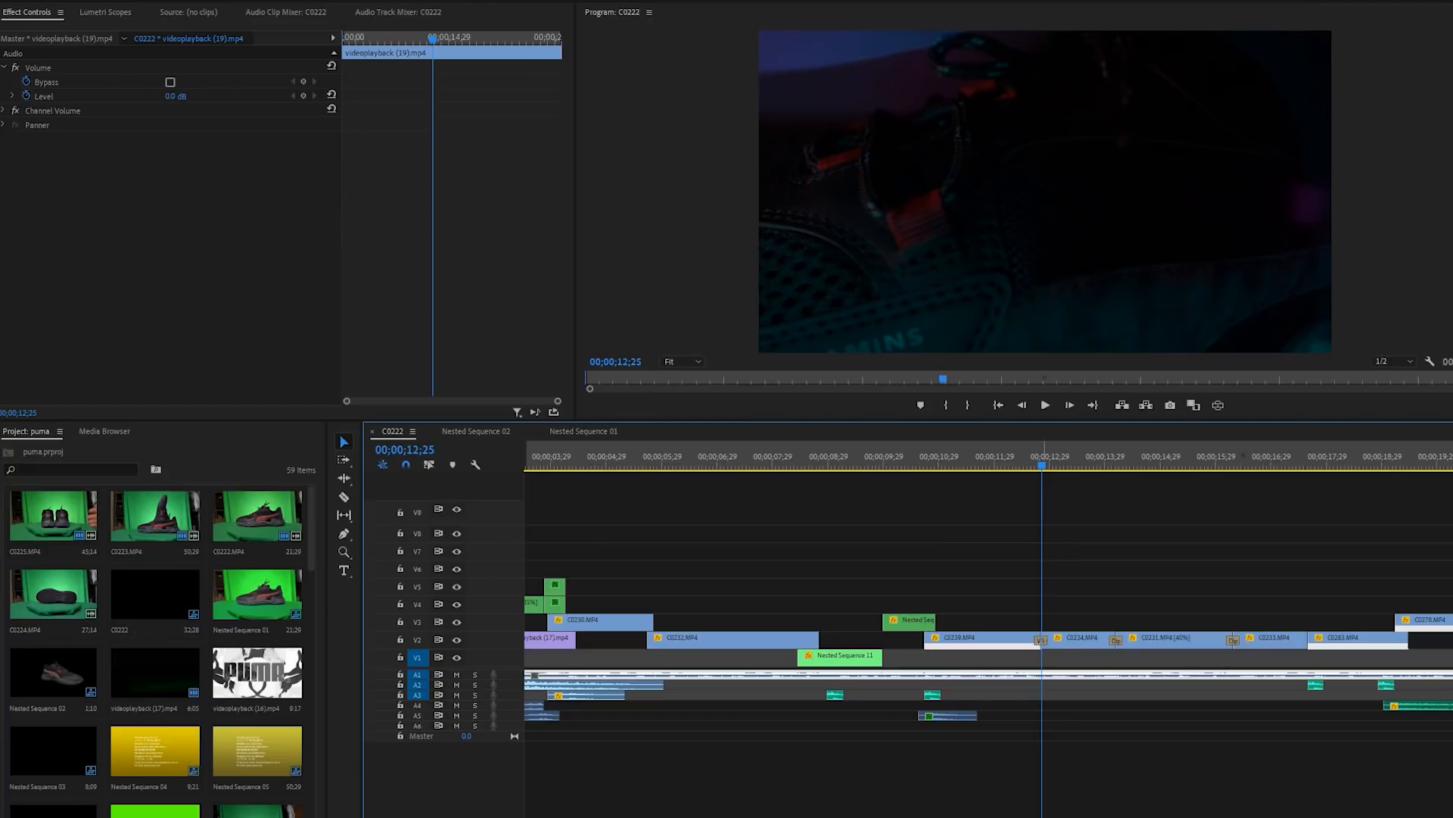
left_click(1043, 641)
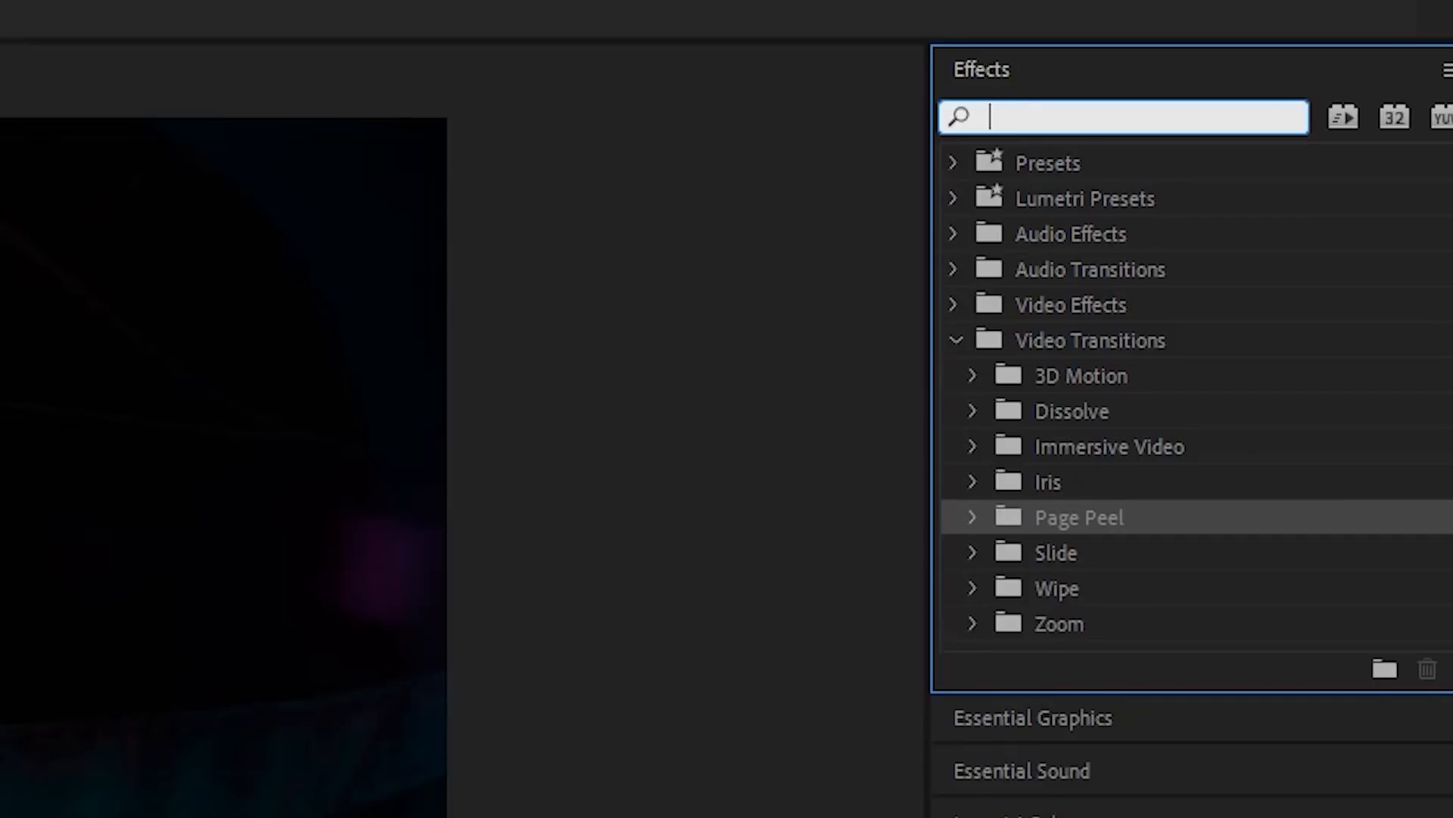
left_click(973, 447)
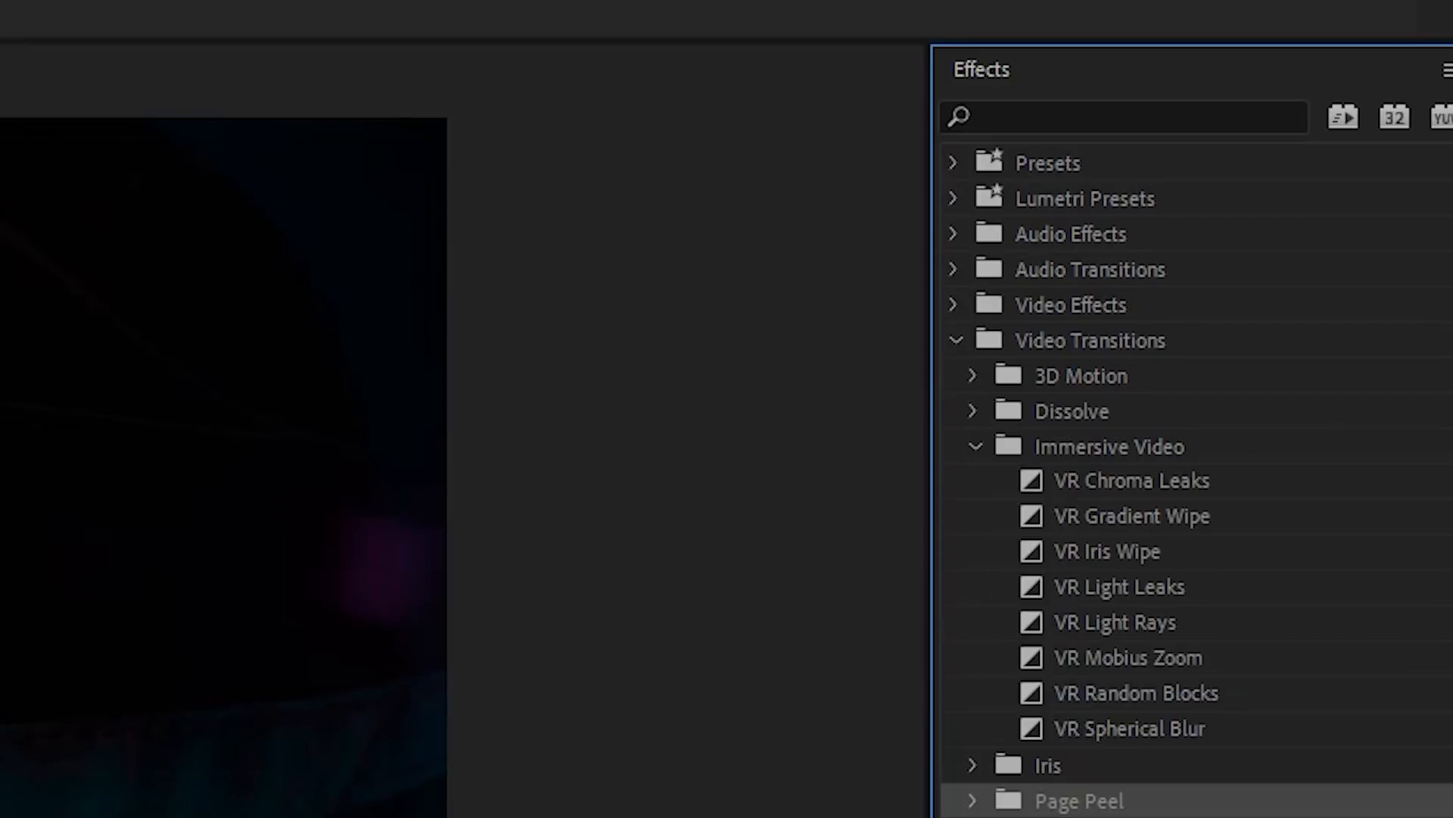
left_click(1204, 477)
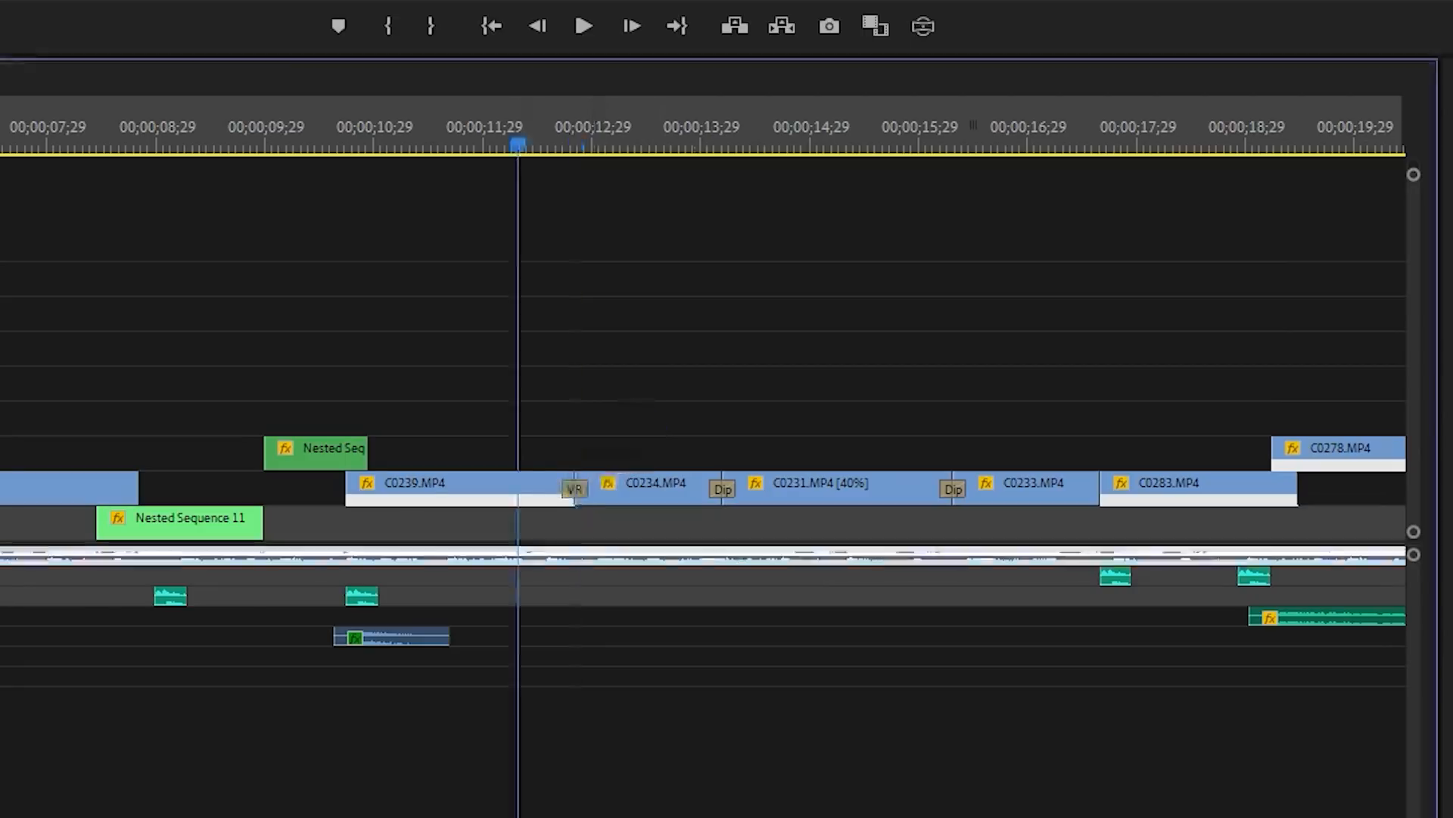
Play through the VR and dip transitions into C0231.MP4 and select that clip to examine its Scale keyframes
key("space")
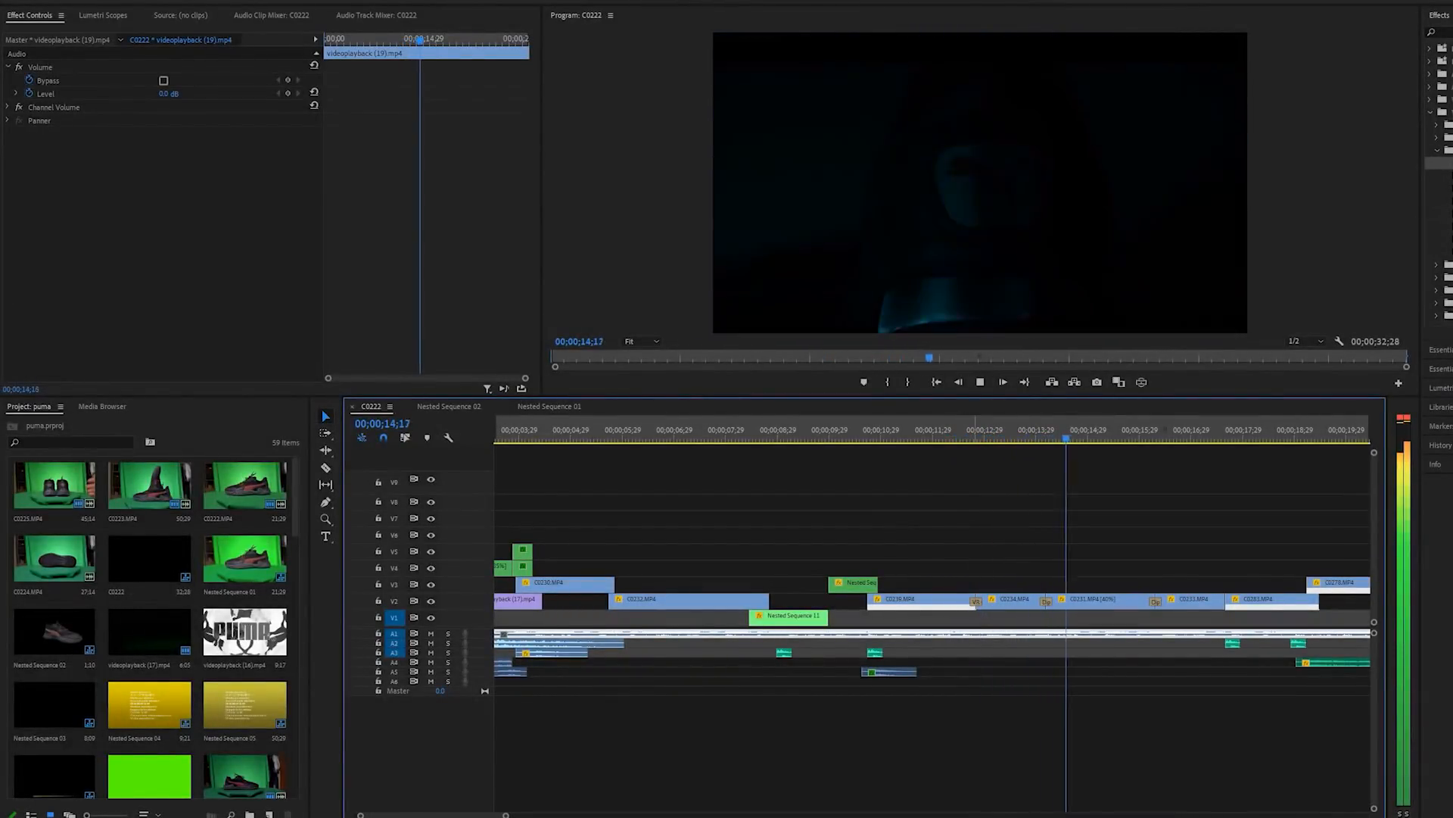
key("space")
left_click(1090, 430)
left_click(1092, 599)
key("space")
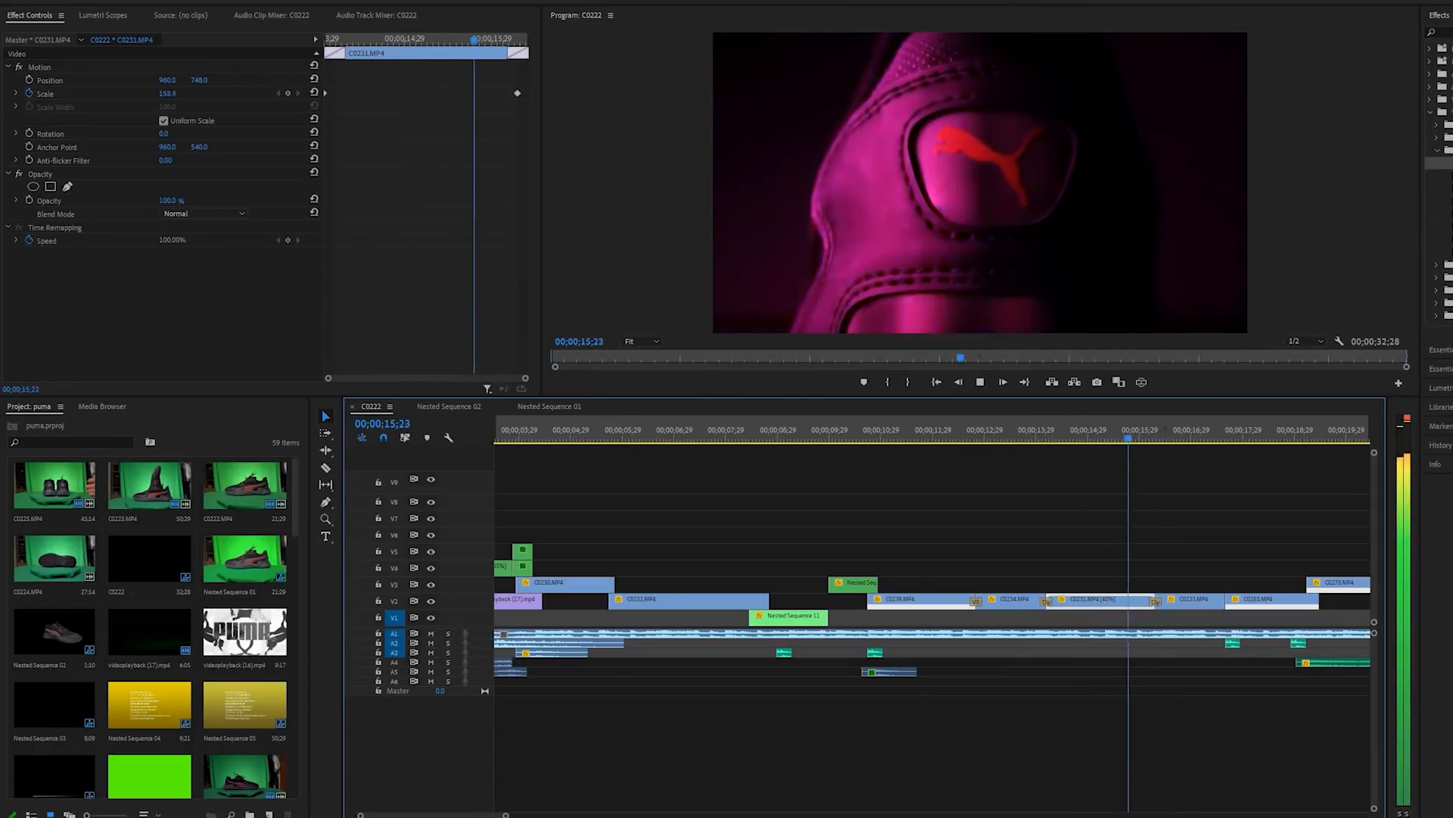
key("space")
left_click(341, 40)
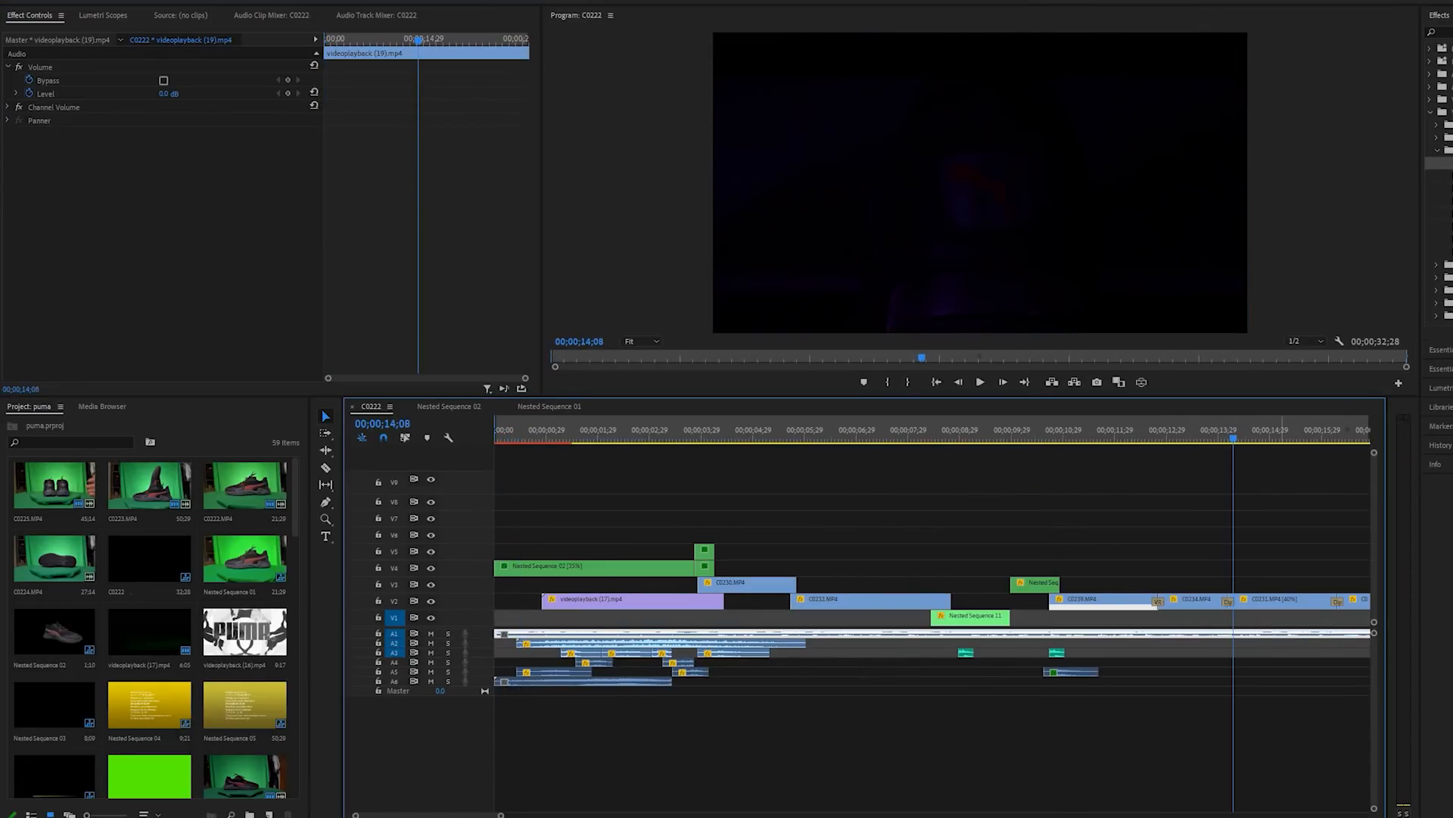
Select C0231.MP4 again from 00;00;13;19 and play through it and its dip transition into C0233.MP4
key("space")
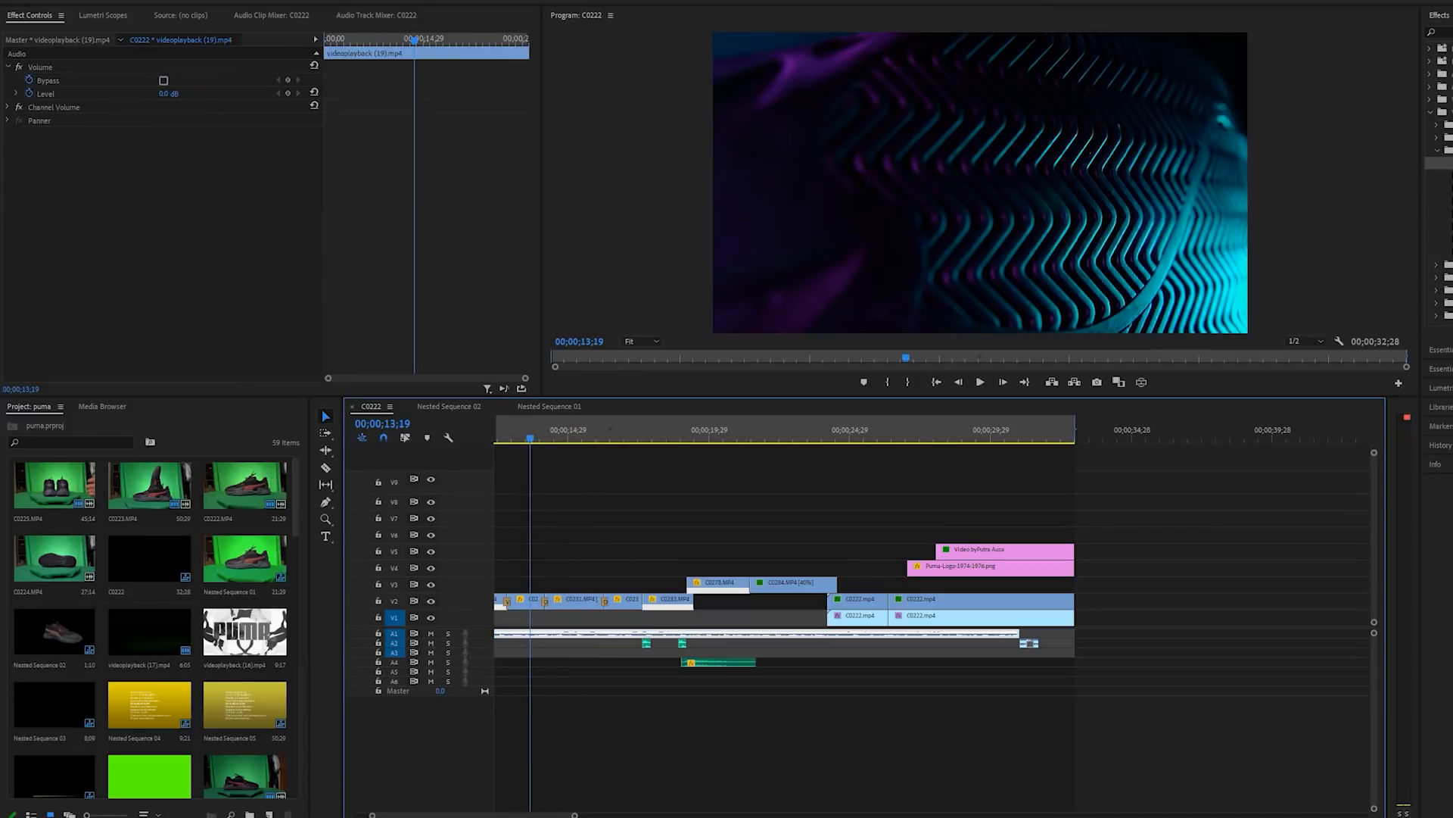
left_click(574, 600)
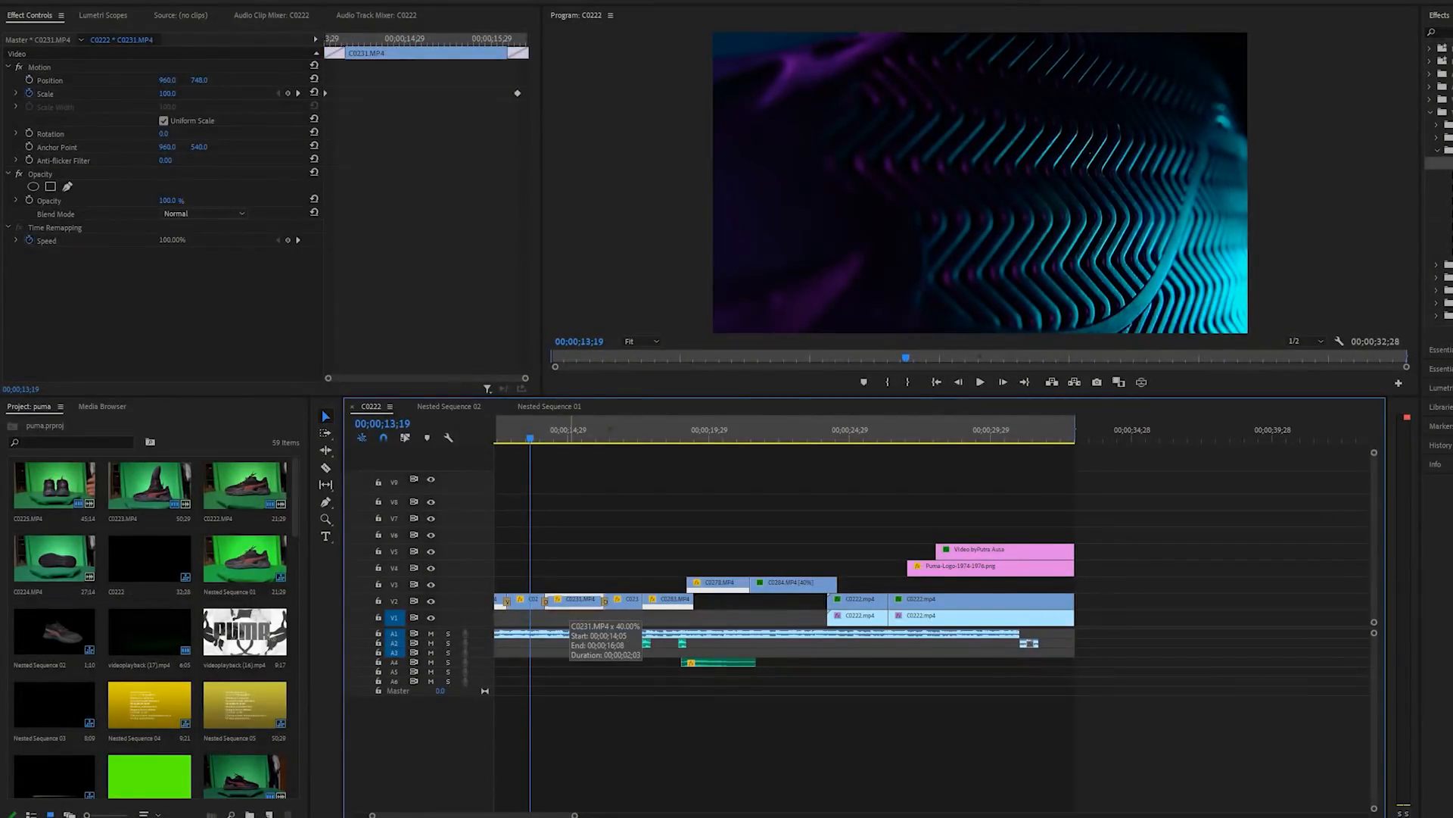
key("backslash")
key("space")
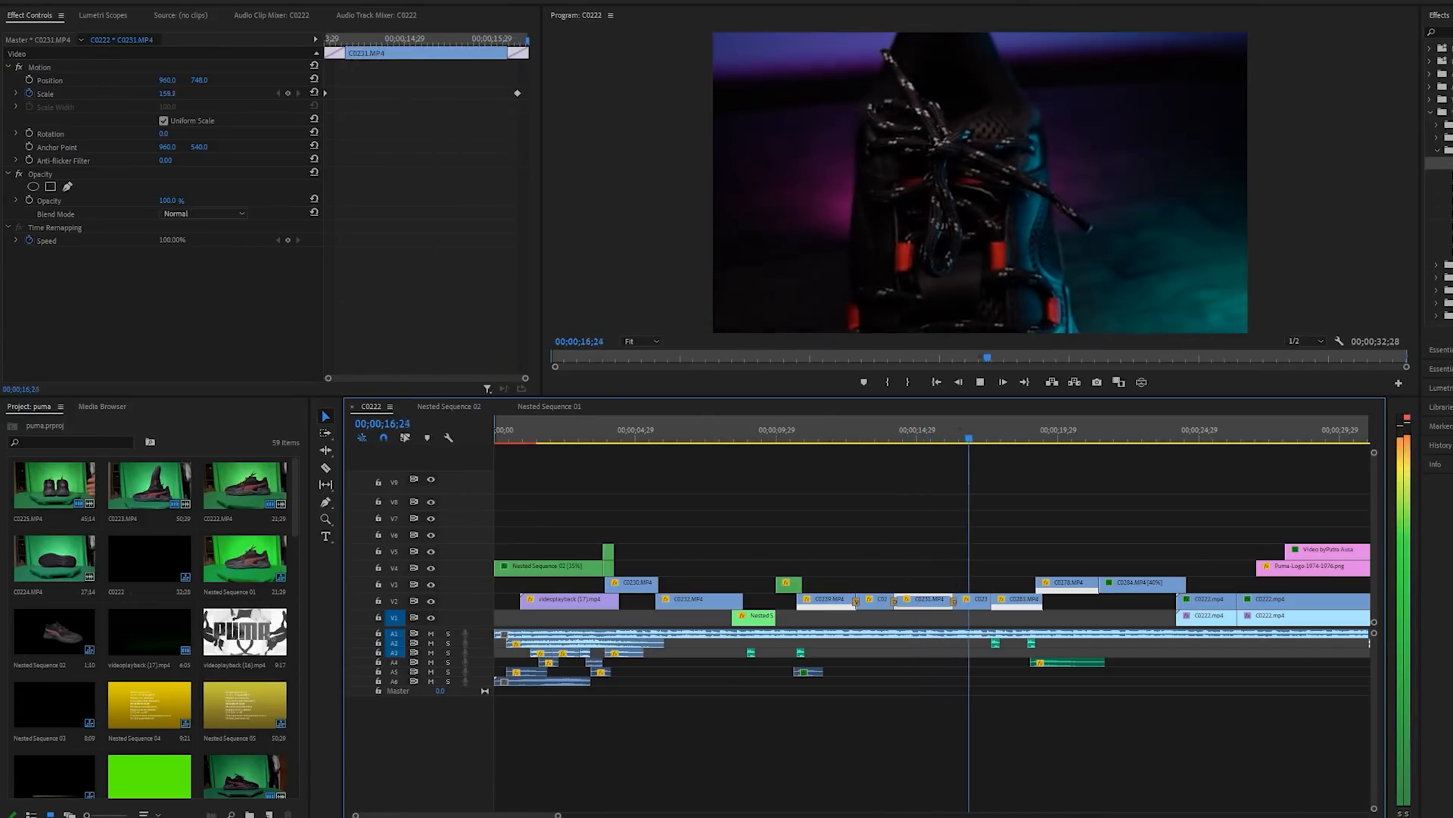
key("space")
Play on to 00;00;18;06 and select C0283.MP4 to inspect its Speed keyframes
key("space")
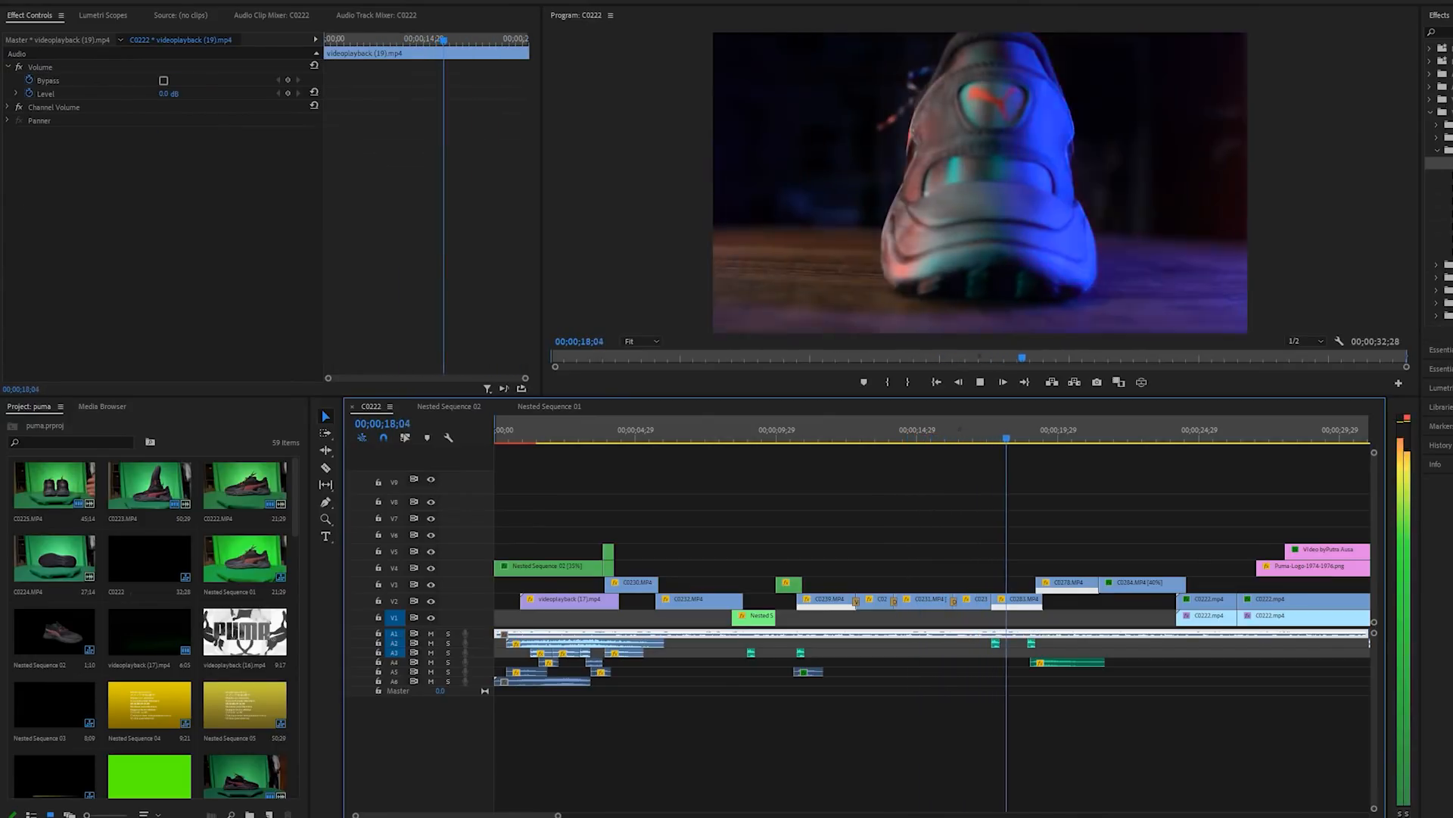
key("space")
left_click(1025, 601)
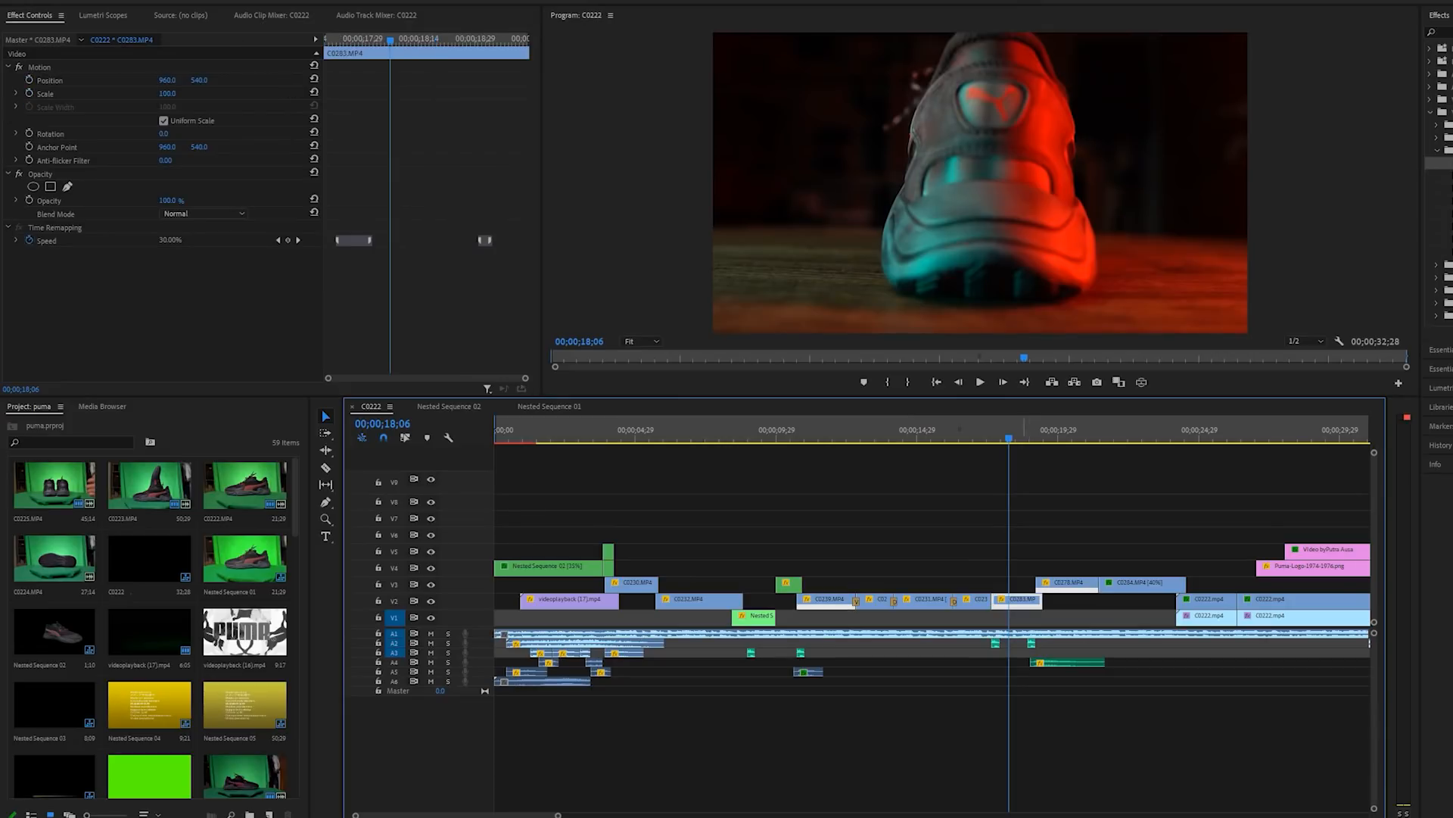
Play from C0233.MP4 through C0284.MP4 to 00;00;23;25 and save the project
left_click(985, 430)
key("space")
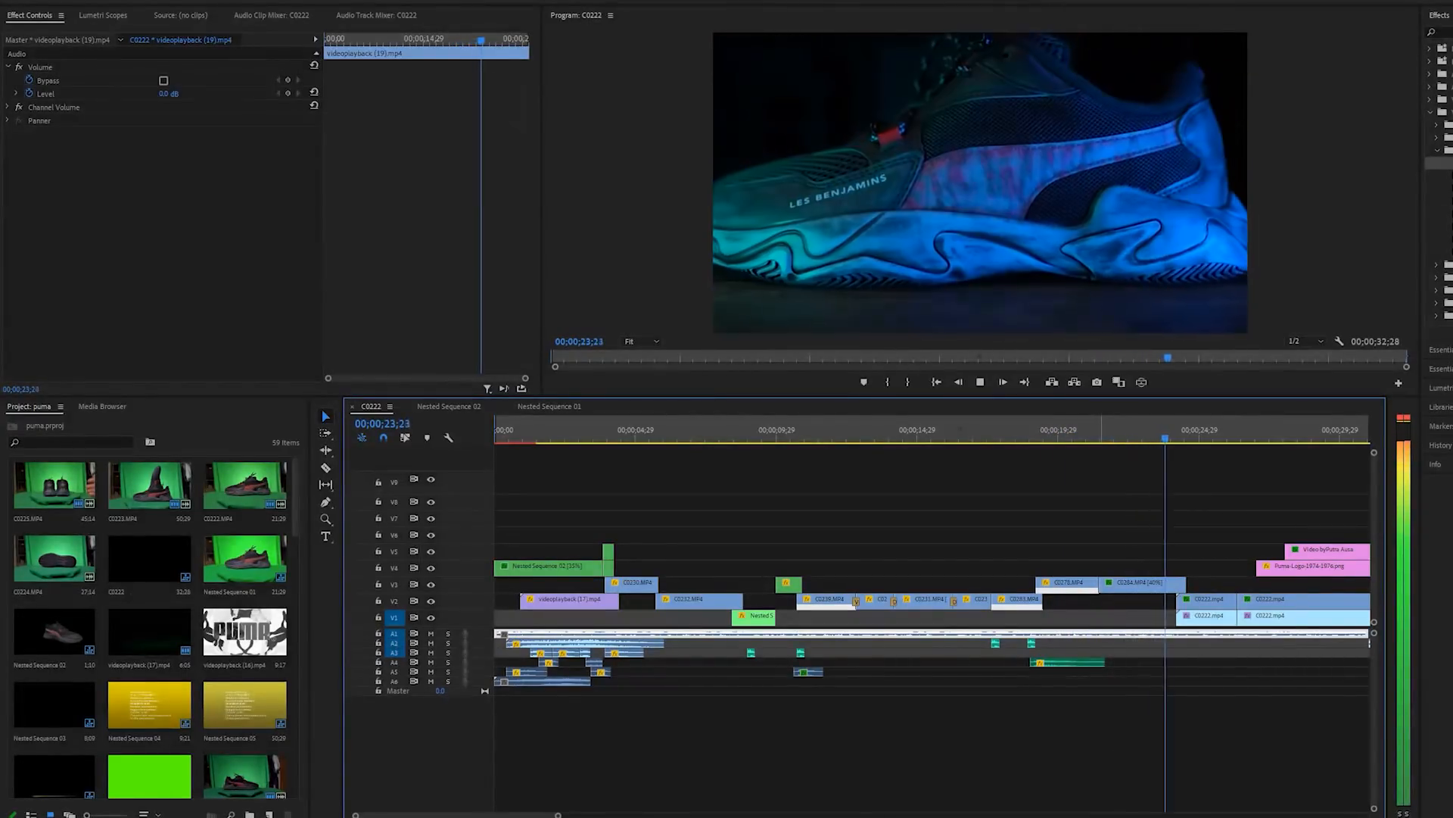
key("space")
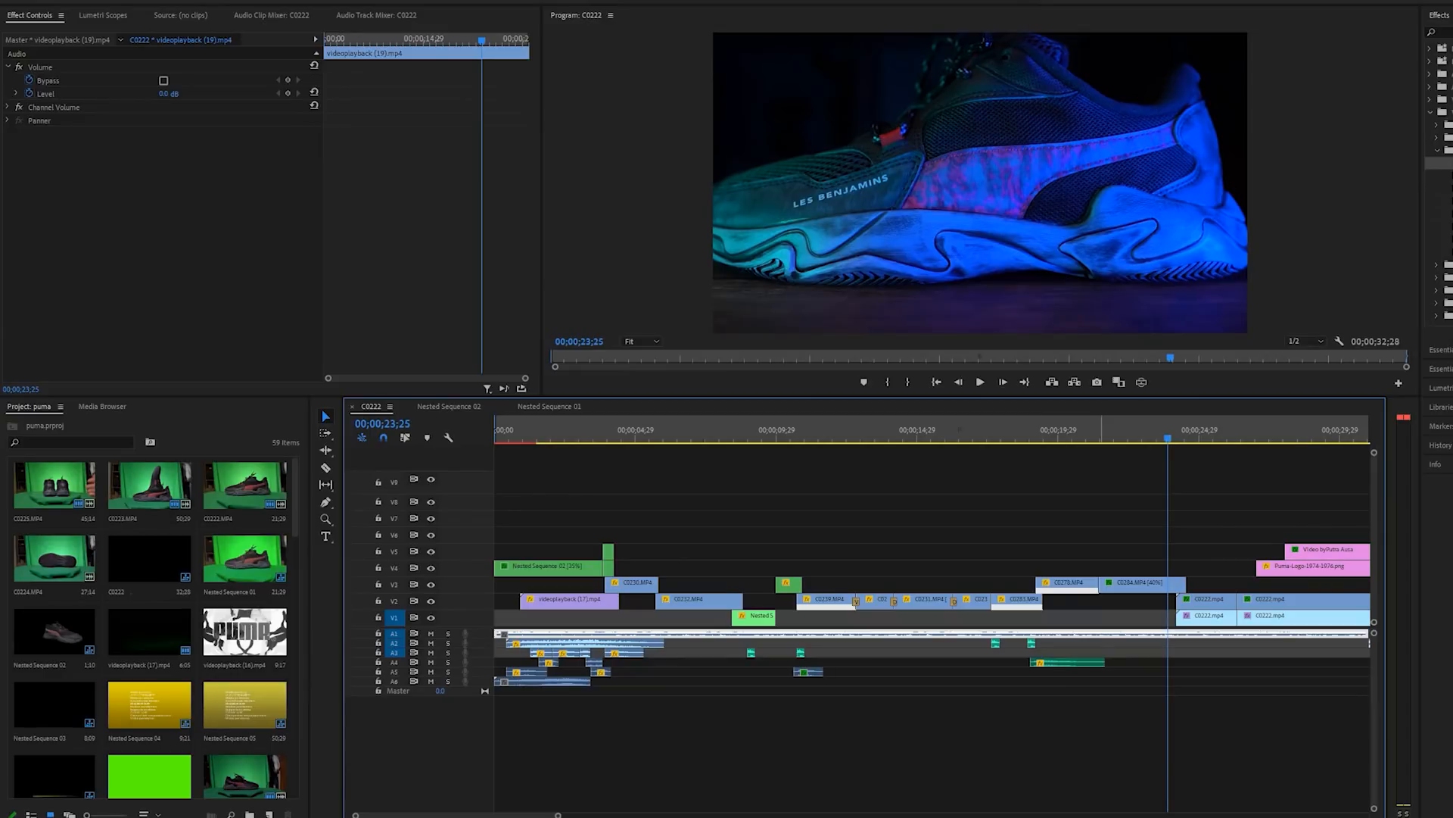
key("ctrl+s")
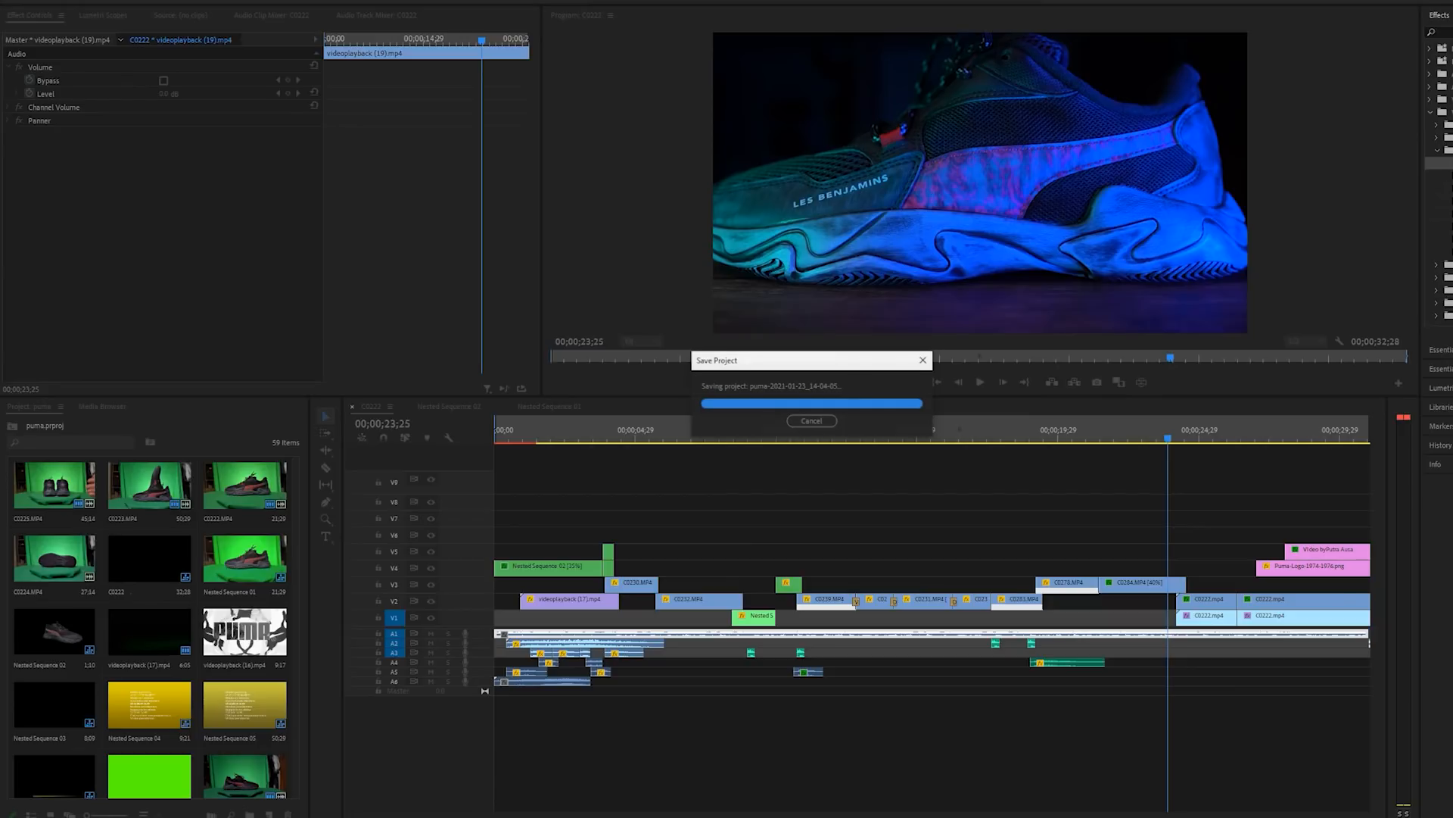
Play into the stacked C0222.mp4 clips, select the lower one on V1, and return the playhead to their start
key("minus")
key("minus")
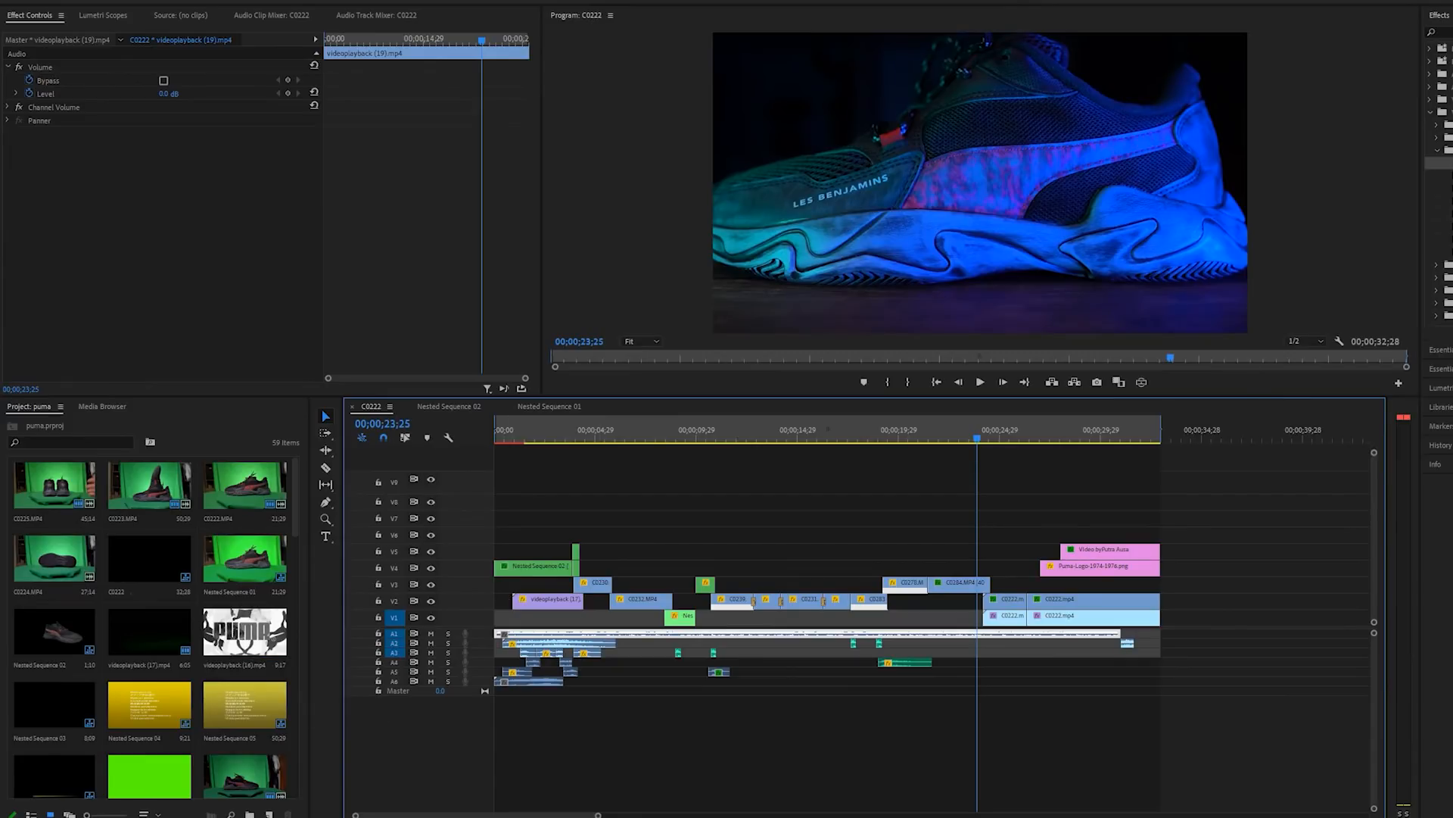
key("space")
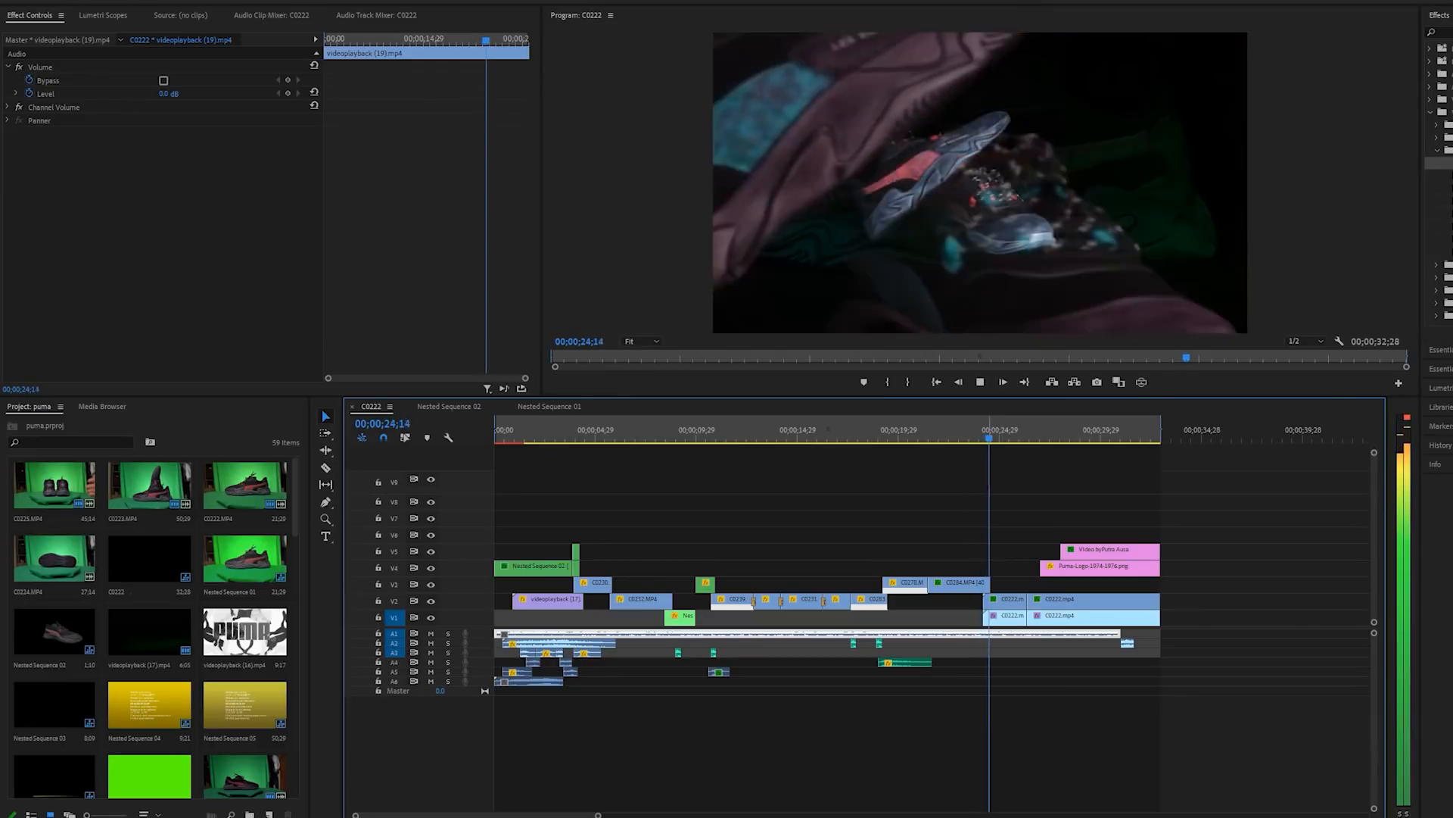
left_click(1015, 617)
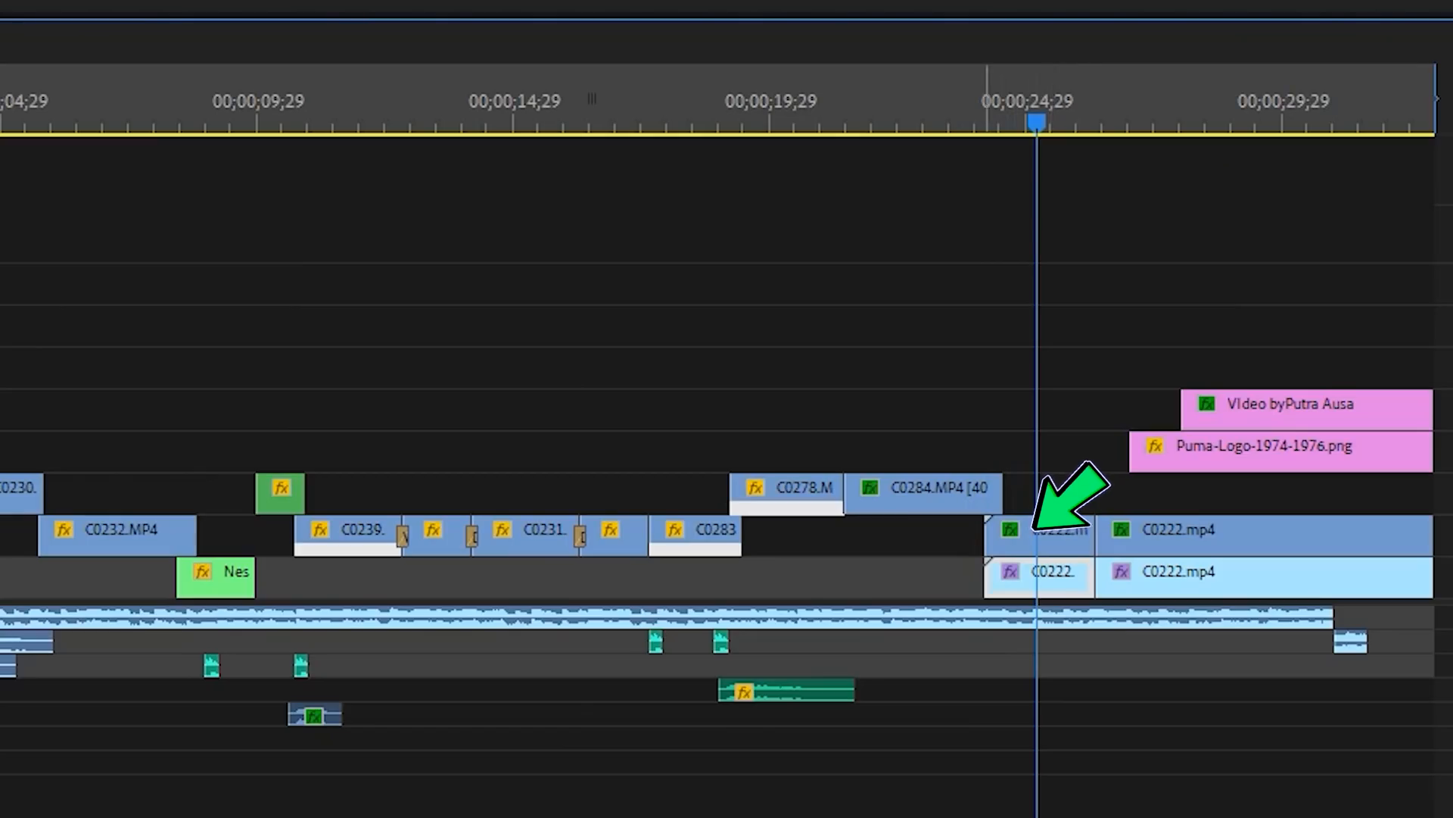
left_click_drag(946, 102, 991, 102)
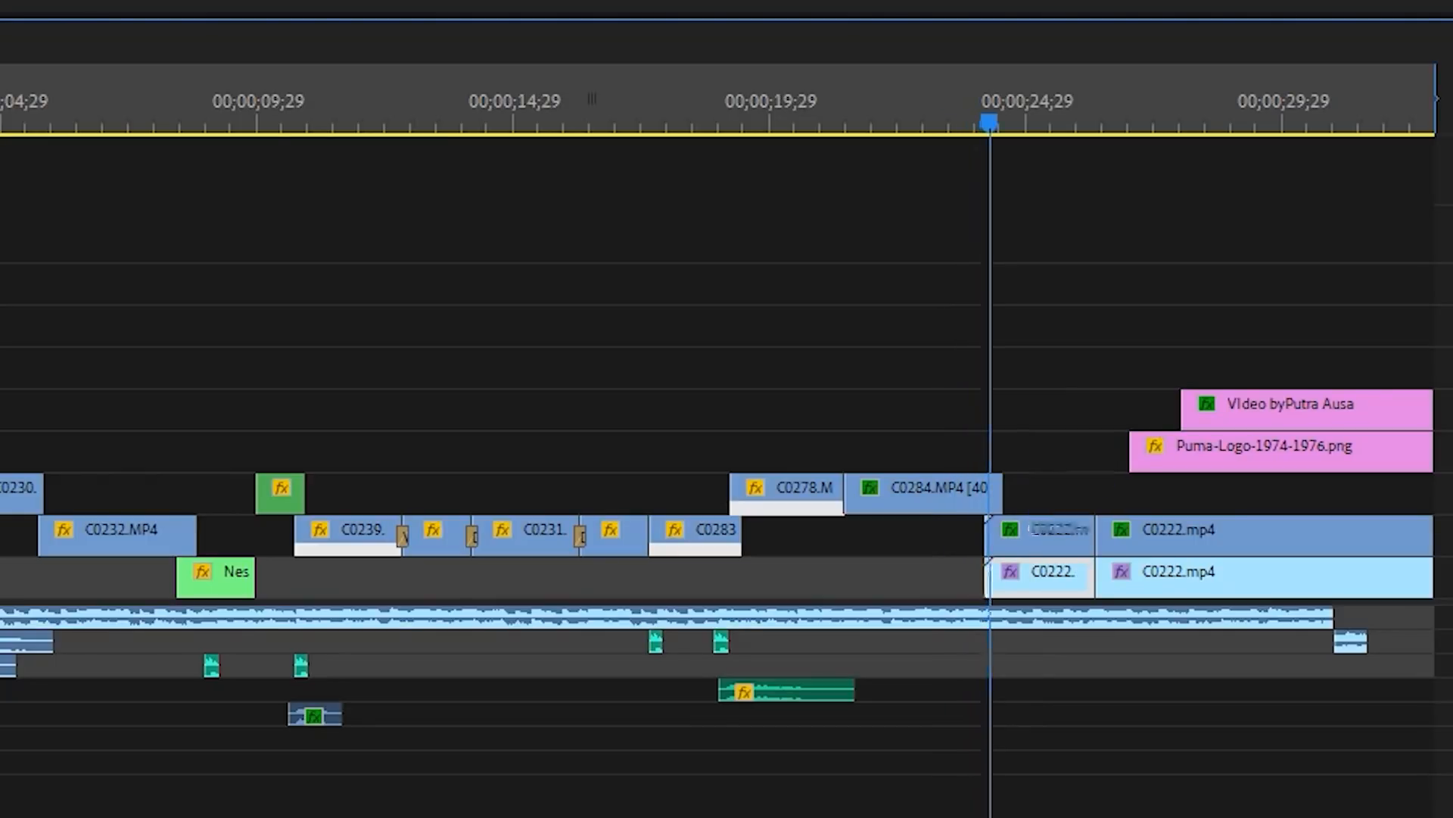
Select C0284.MP4 and examine the composite of the stacked C0222.mp4 clips at 00;00;24;27
left_click(960, 493)
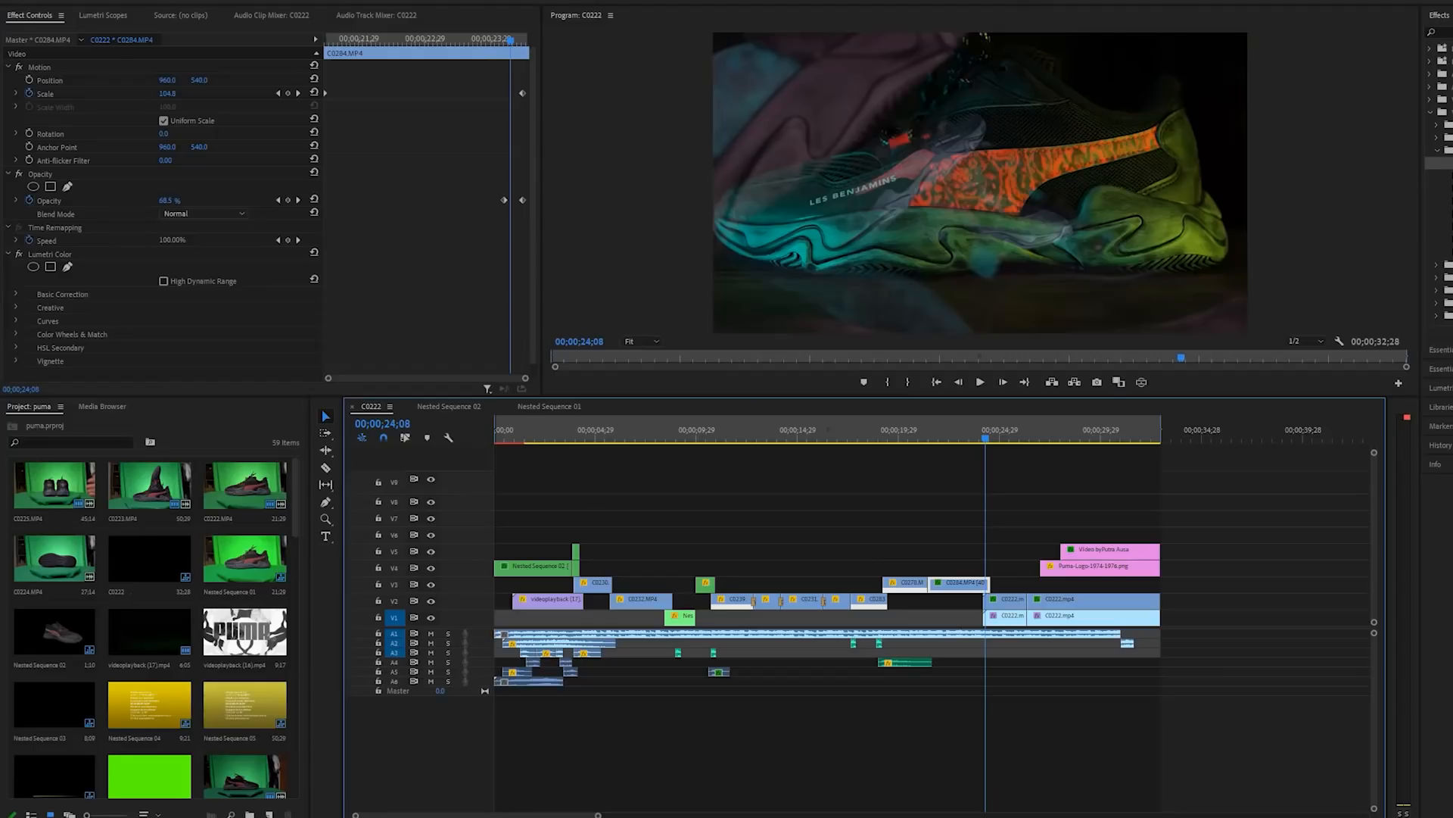
left_click_drag(986, 439, 998, 438)
left_click_drag(1007, 570, 1018, 618)
left_click(1009, 568)
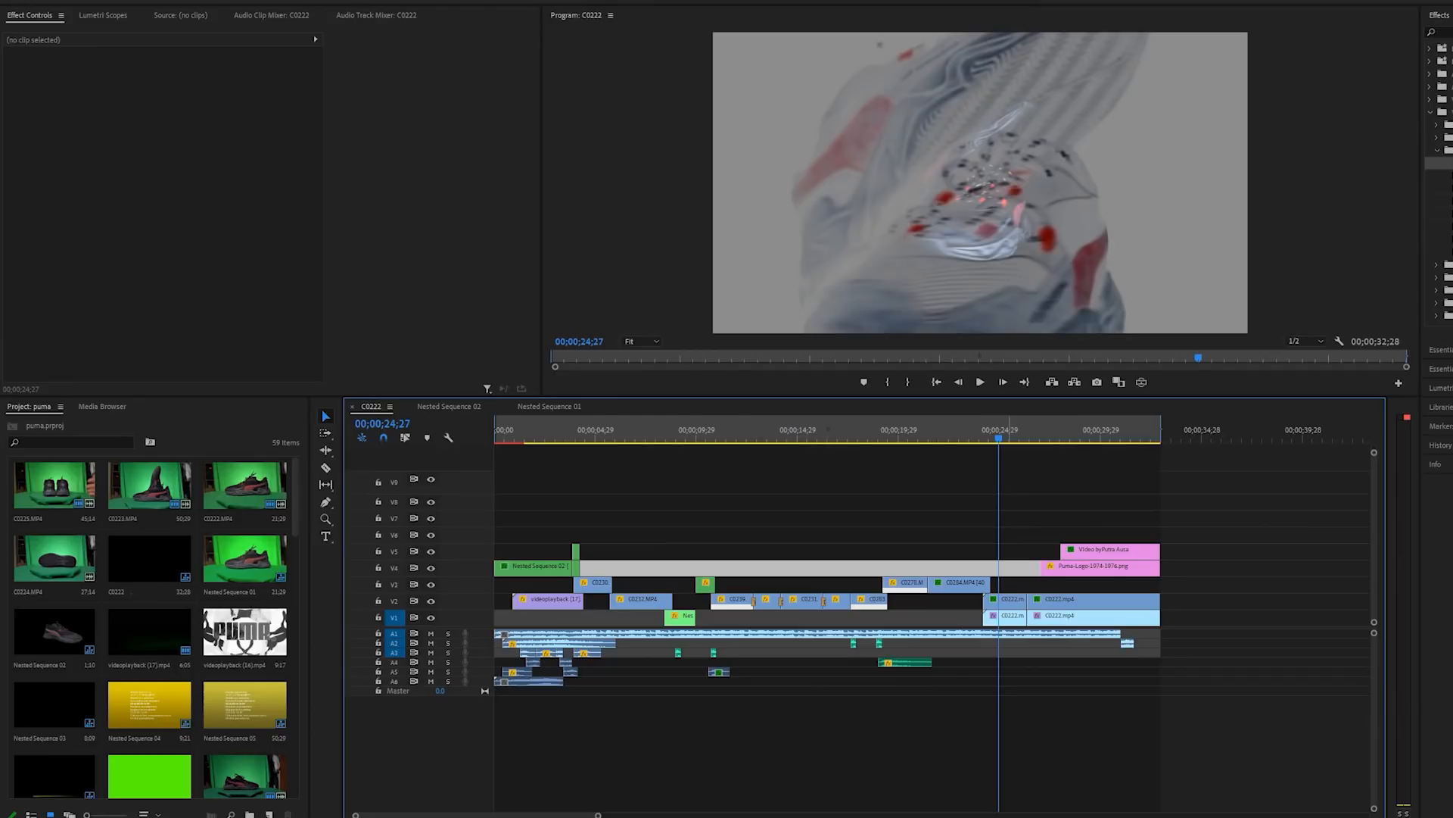
Select the lower C0222.mp4 on V1, hide track V2, play the clip alone and return the playhead to 00;00;24;29
left_click(1011, 617)
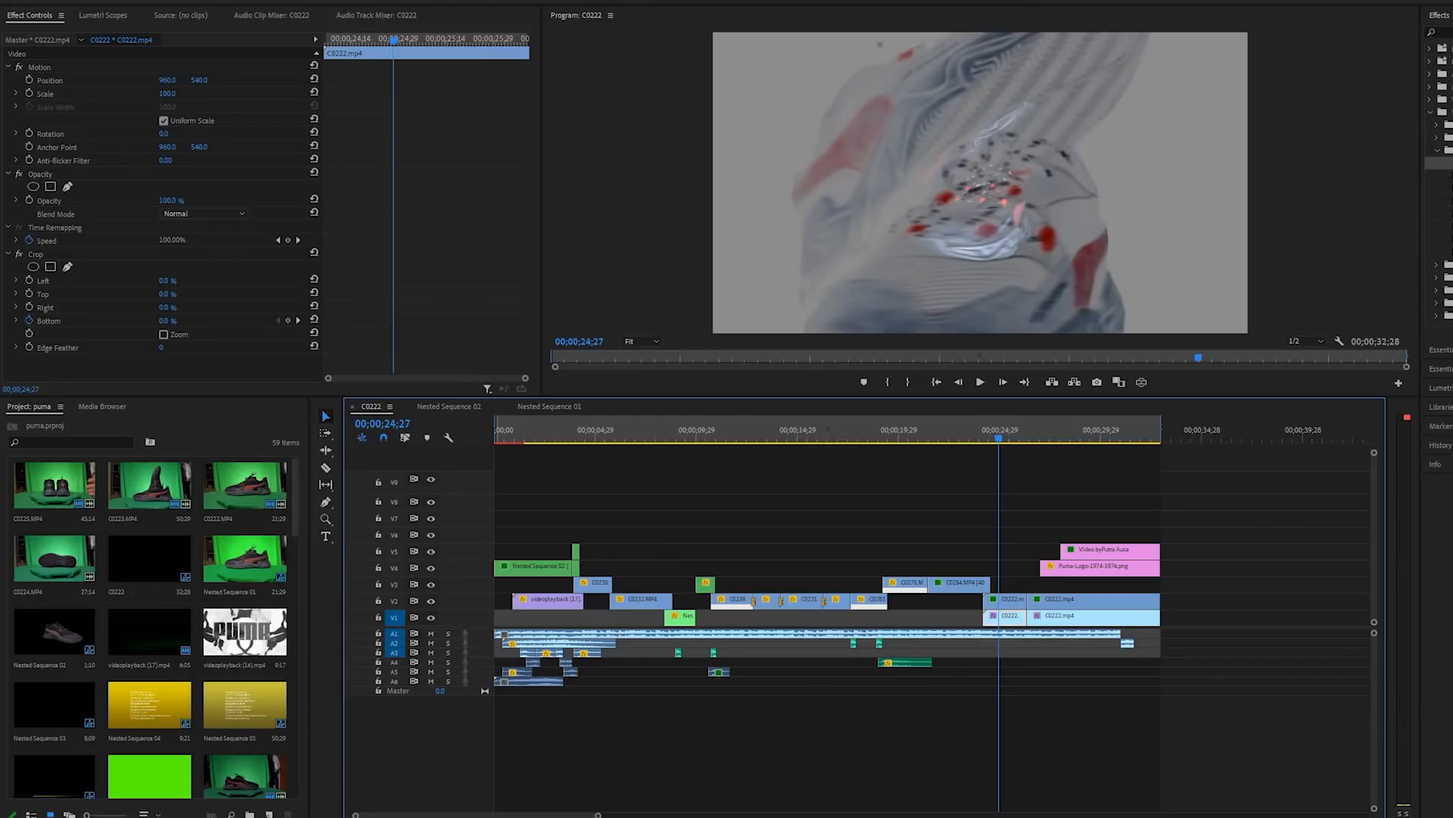
left_click(431, 600)
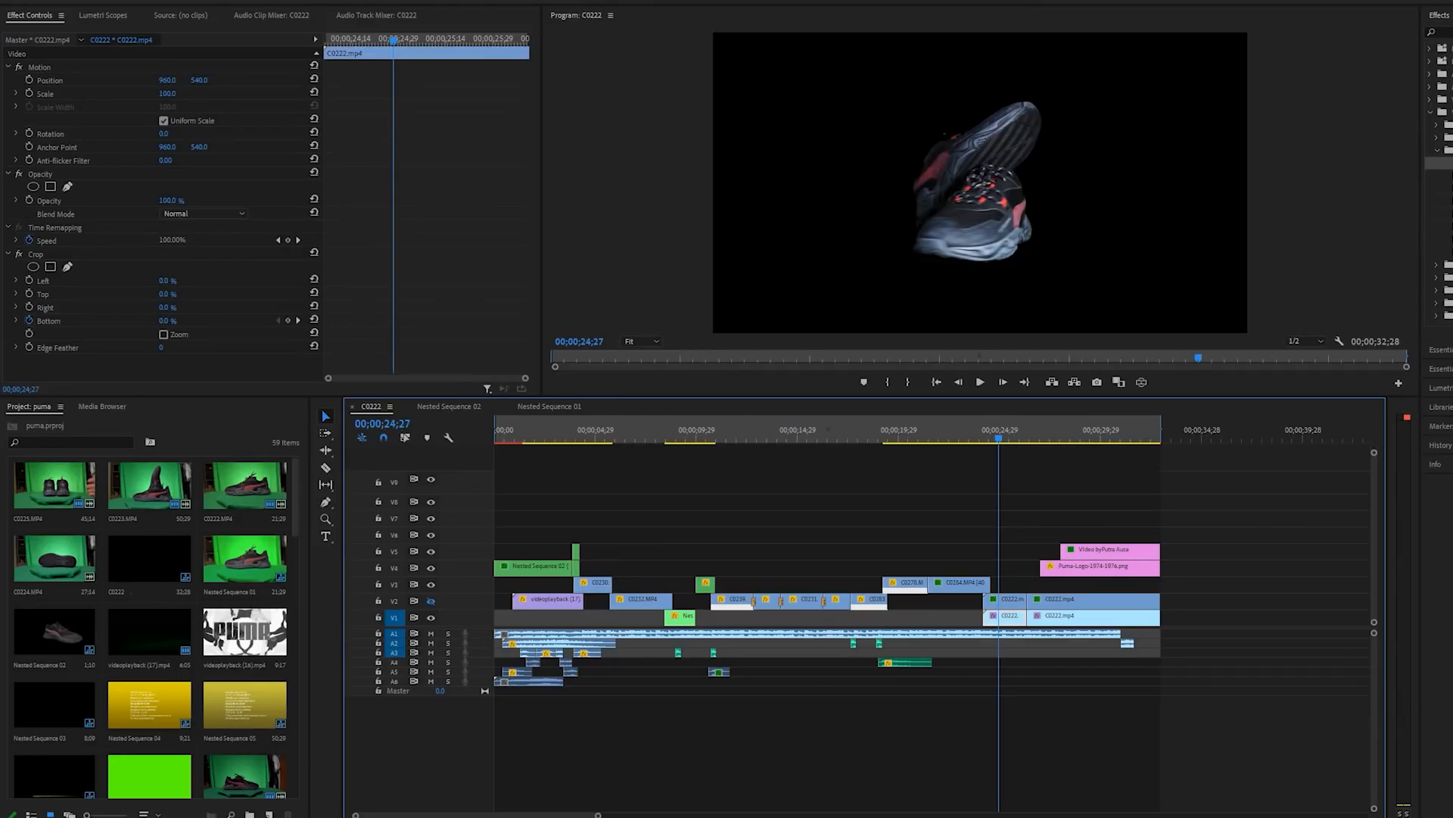
key("space")
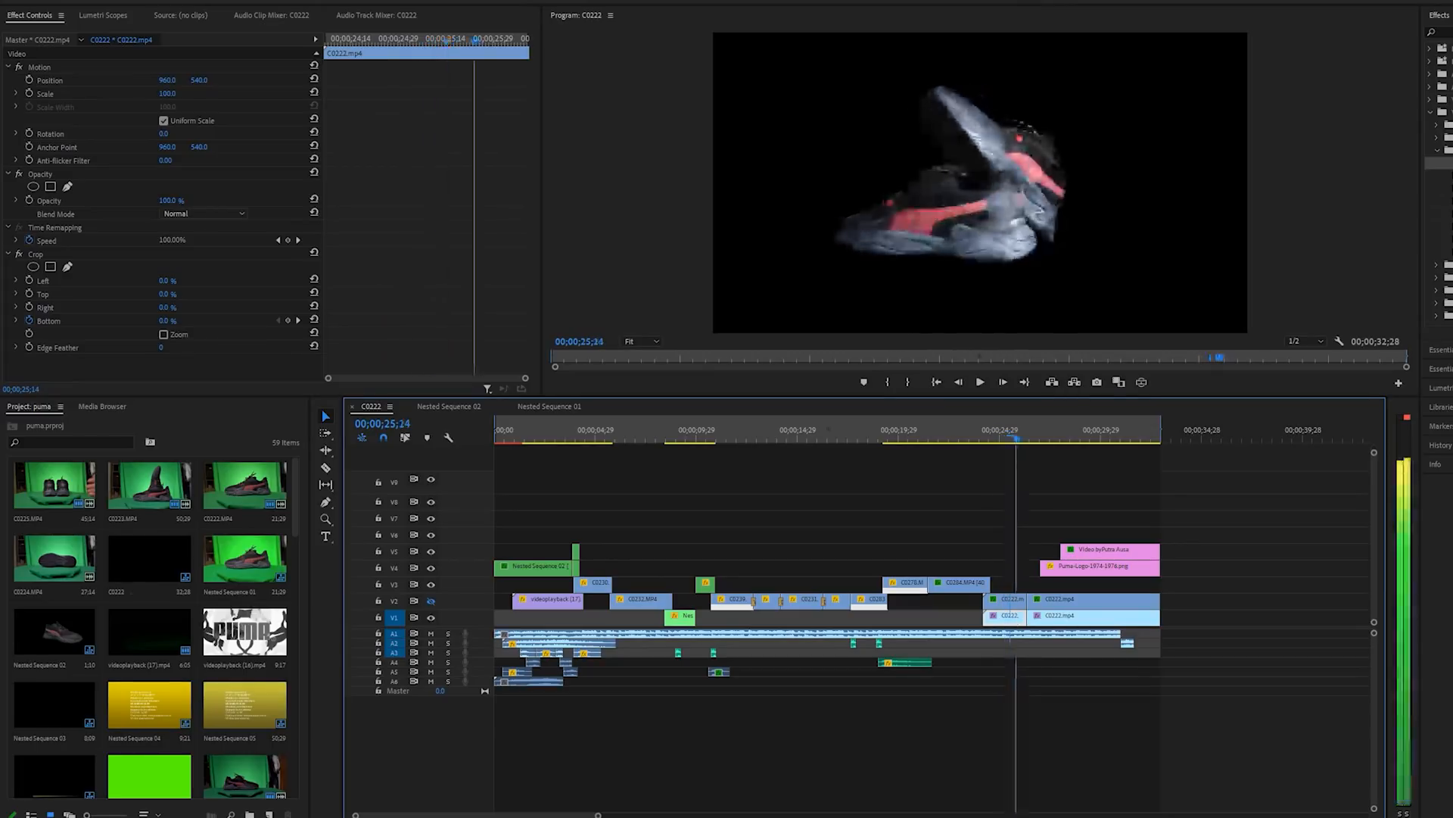
mouse_move(1006, 438)
left_mouse_down()
mouse_move(974, 439)
mouse_move(1013, 438)
mouse_move(999, 439)
left_mouse_up()
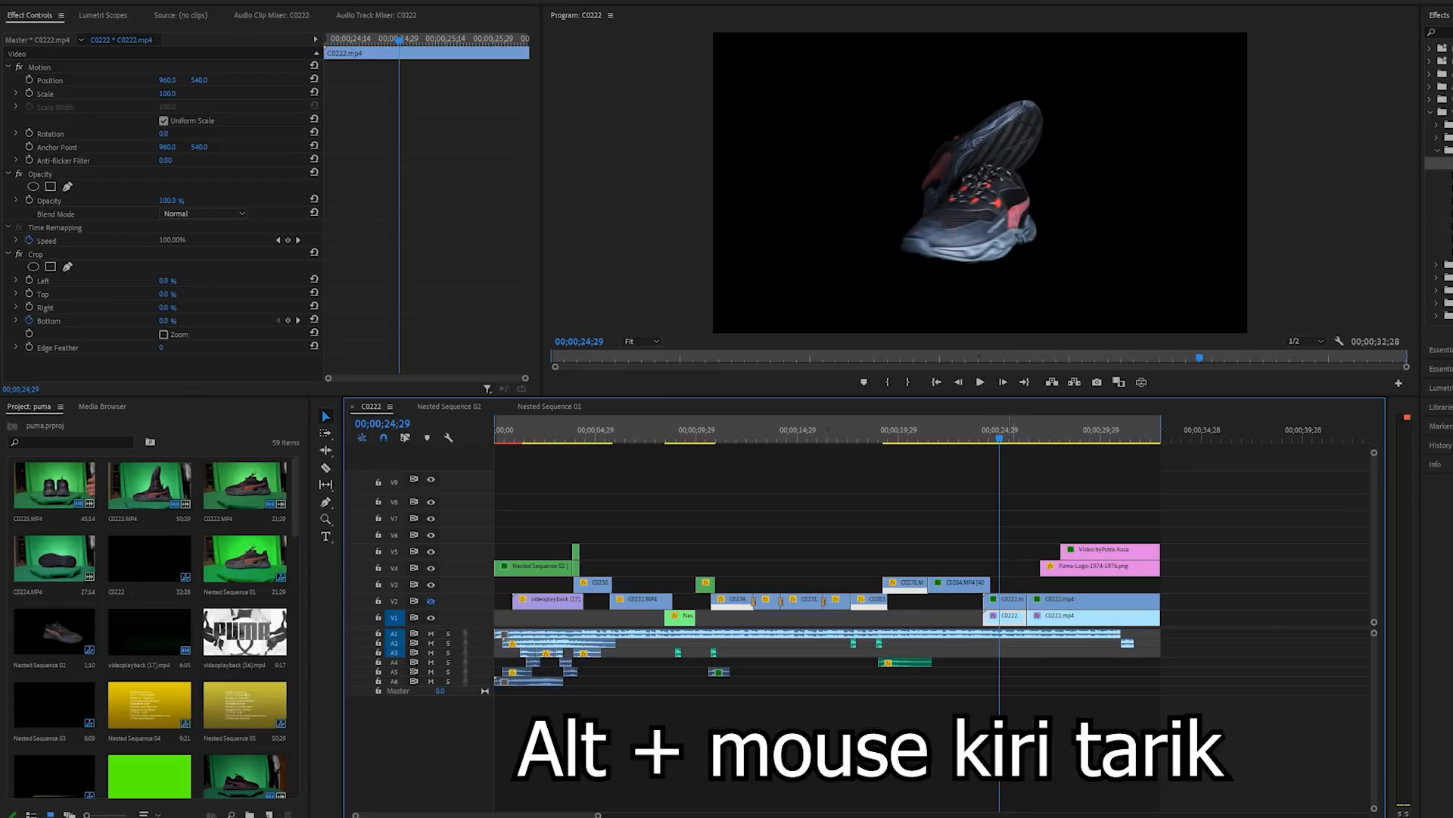
Duplicate the lower C0222.mp4 clip onto an empty track above the stack and delete the copy
left_click_drag(1007, 616, 1005, 534)
left_click(1010, 534)
key("Delete")
Select the upper C0222.mp4 on V2, examine its Scale and Opacity animation backwards from 00;00;24;29, and replay it from near its start
left_click(1014, 601)
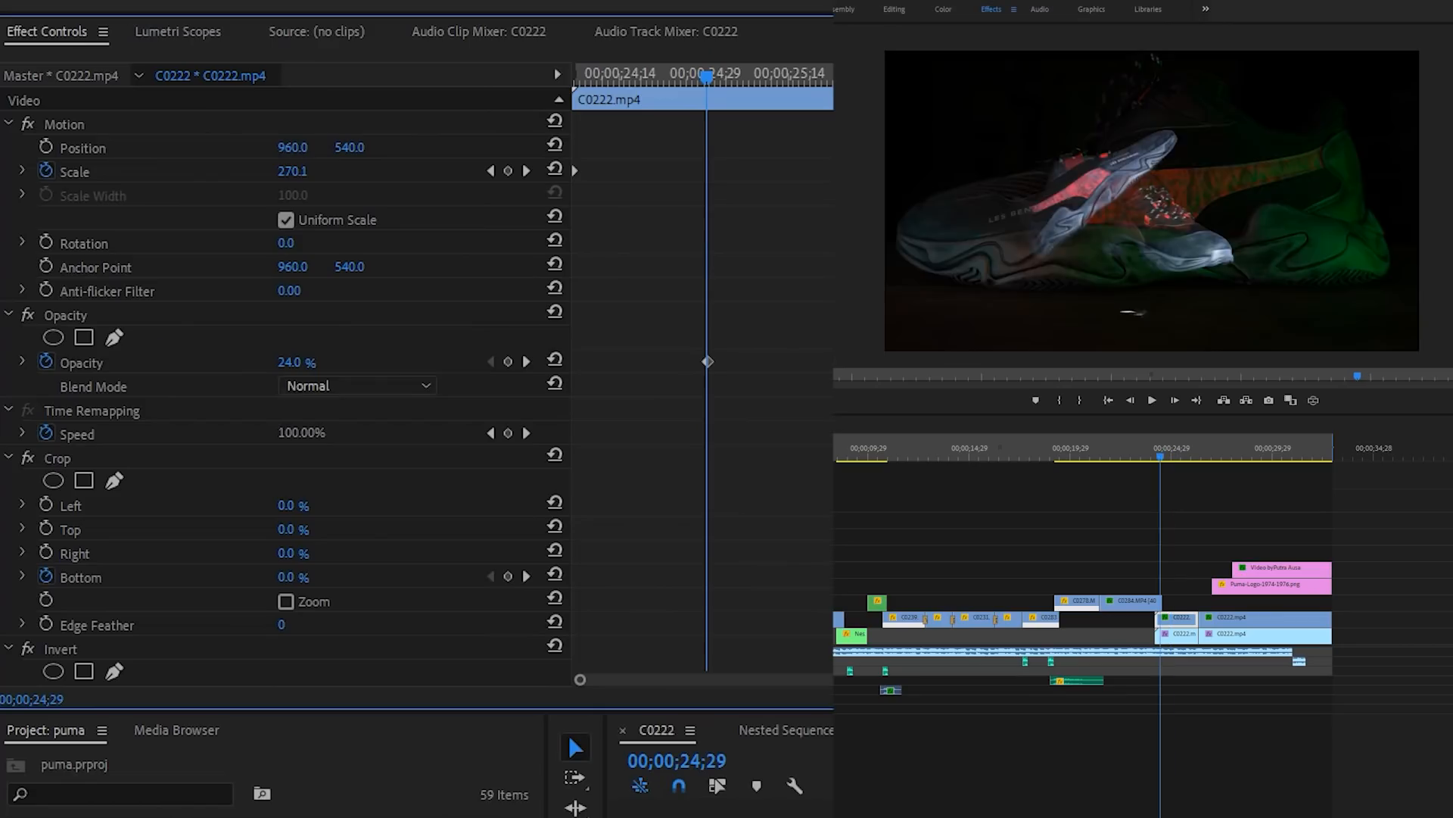
key("Left")
key("Left")
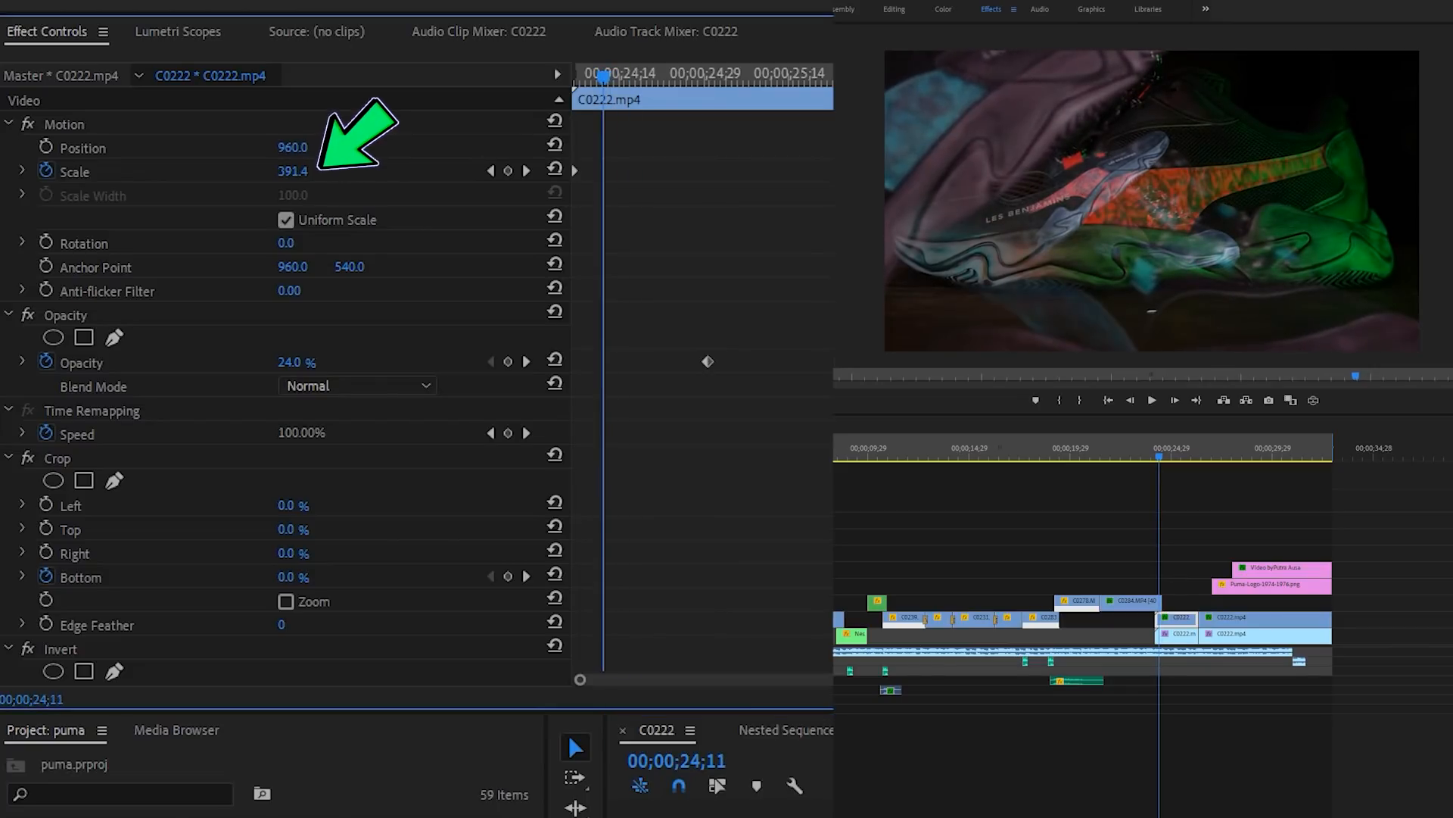
key("Left")
key("Left")
key("Left")
key("space")
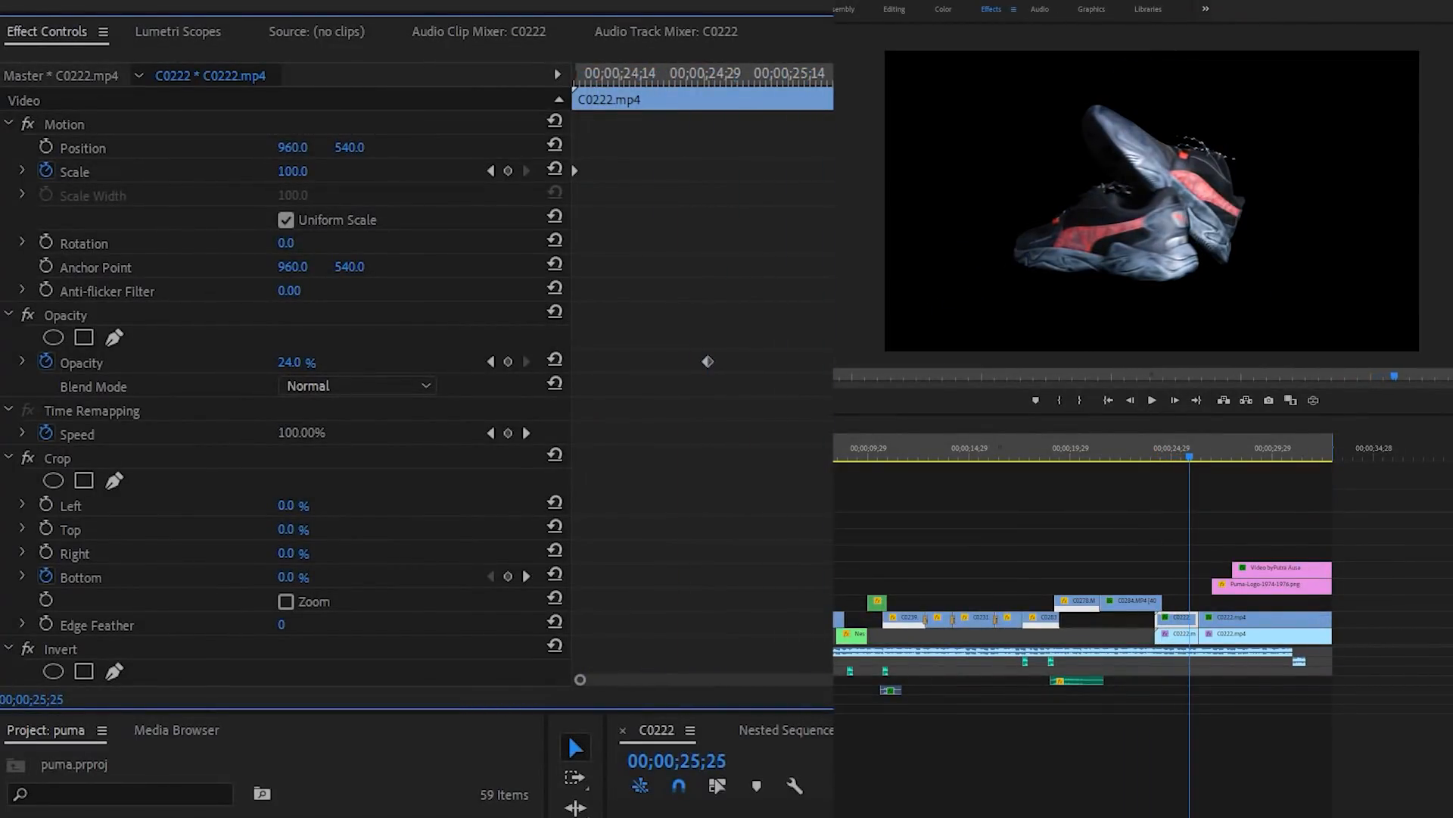
left_click_drag(1189, 456, 1159, 457)
key("space")
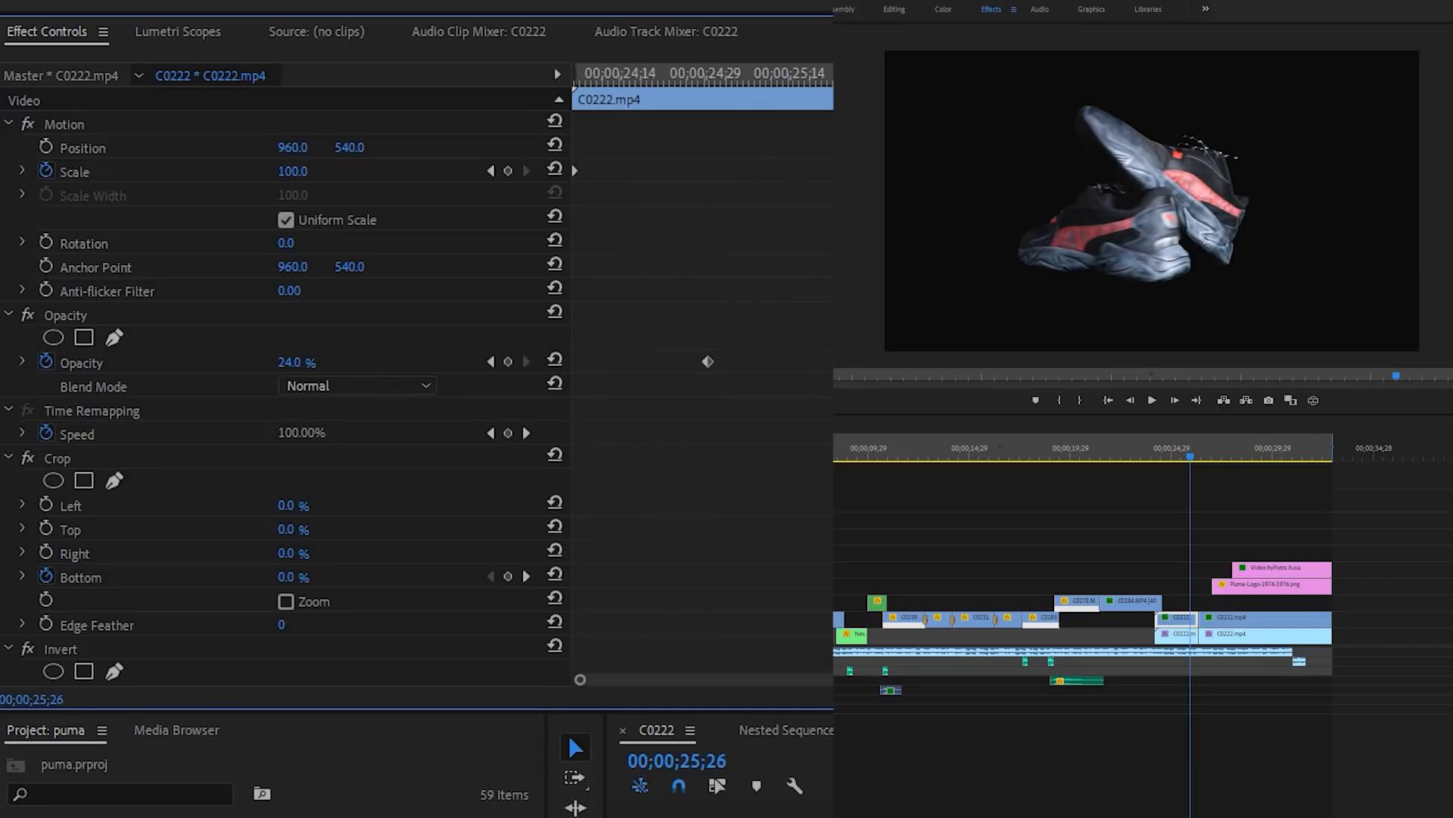
Inspect the keyed Channel options of the upper C0222.mp4 clip's Invert effect at 00;00;25;01, 00;00;25;12 and 00;00;24;08
mouse_move(1191, 456)
left_mouse_down()
mouse_move(1157, 456)
mouse_move(1172, 457)
left_mouse_up()
scroll(283, 378, "down", 3)
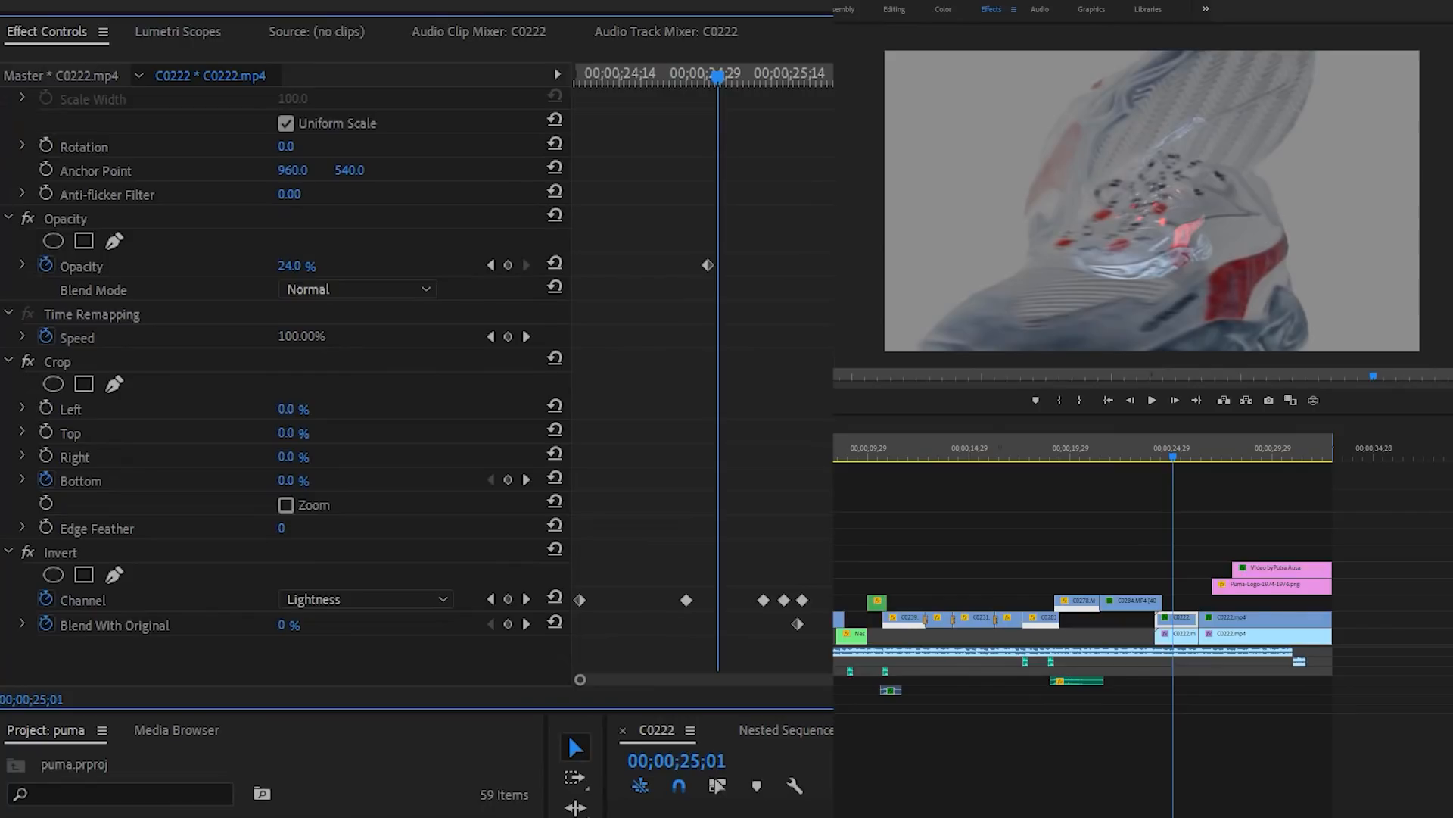
left_click_drag(1173, 456, 1181, 457)
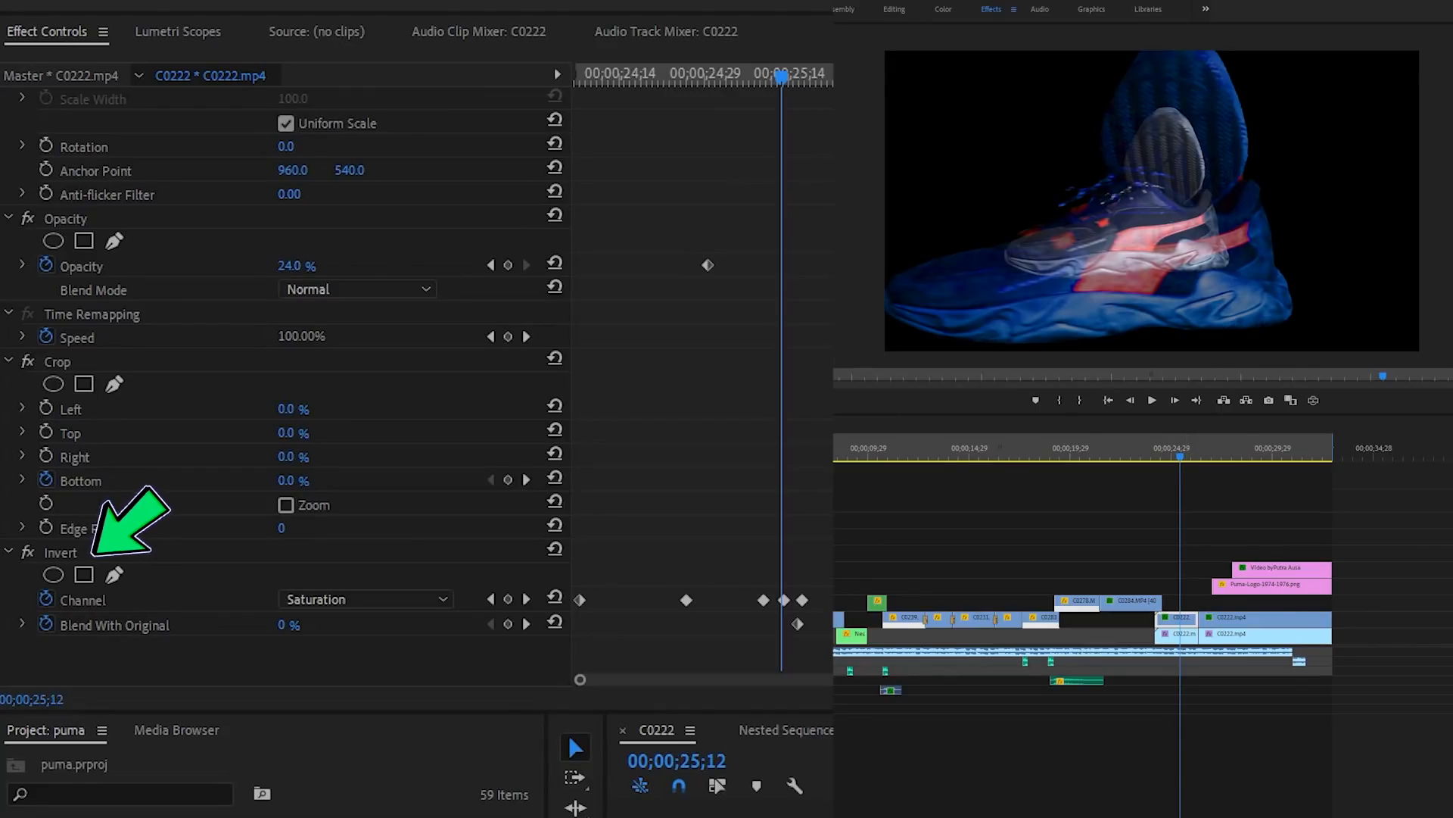
left_click_drag(781, 75, 587, 76)
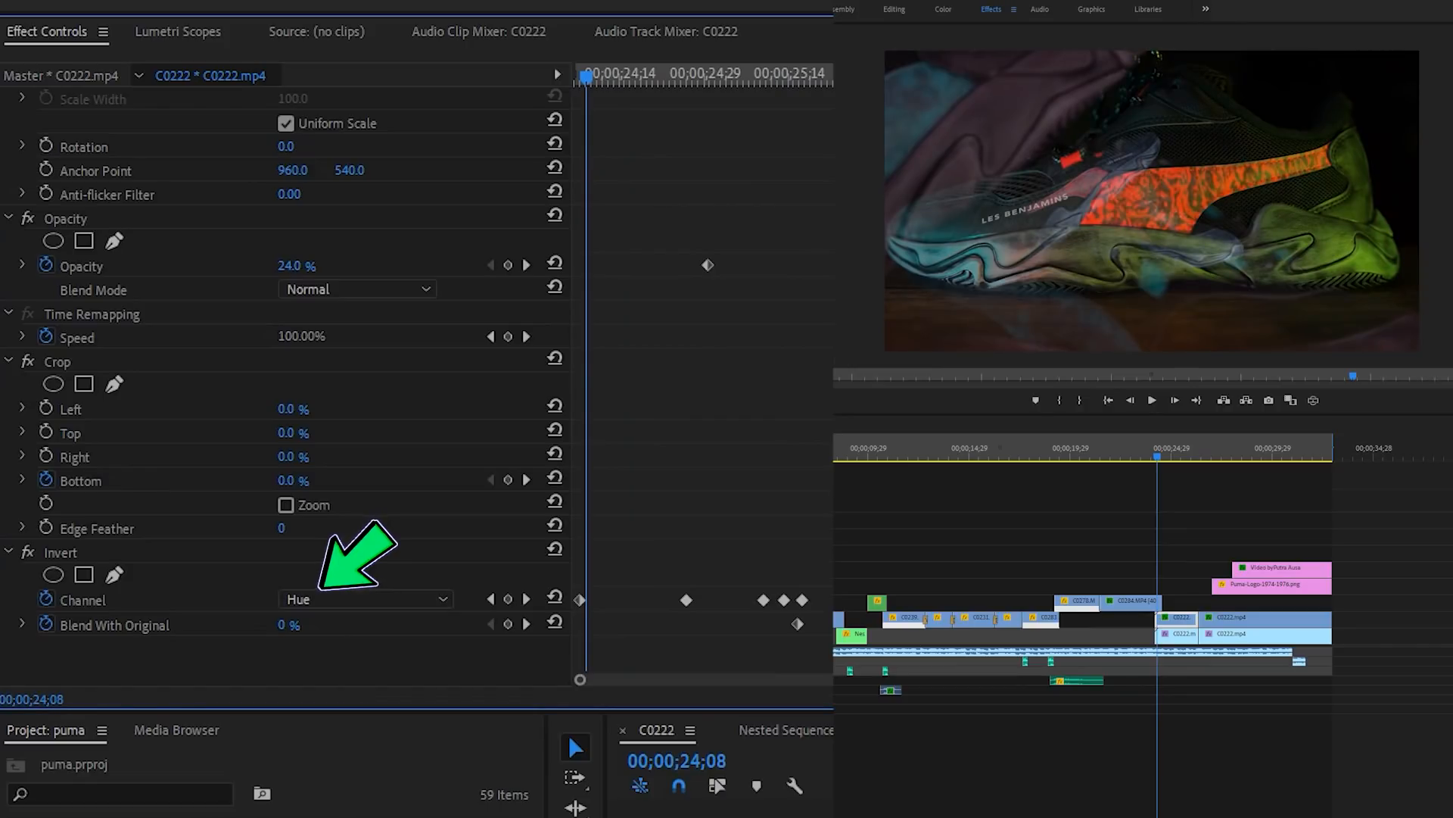
Key the Invert effect's Channel at 00;00;24;12, cycling through YIQ and In Phase Chrominance to Alpha
key("Right")
key("Right")
key("Right")
key("Right")
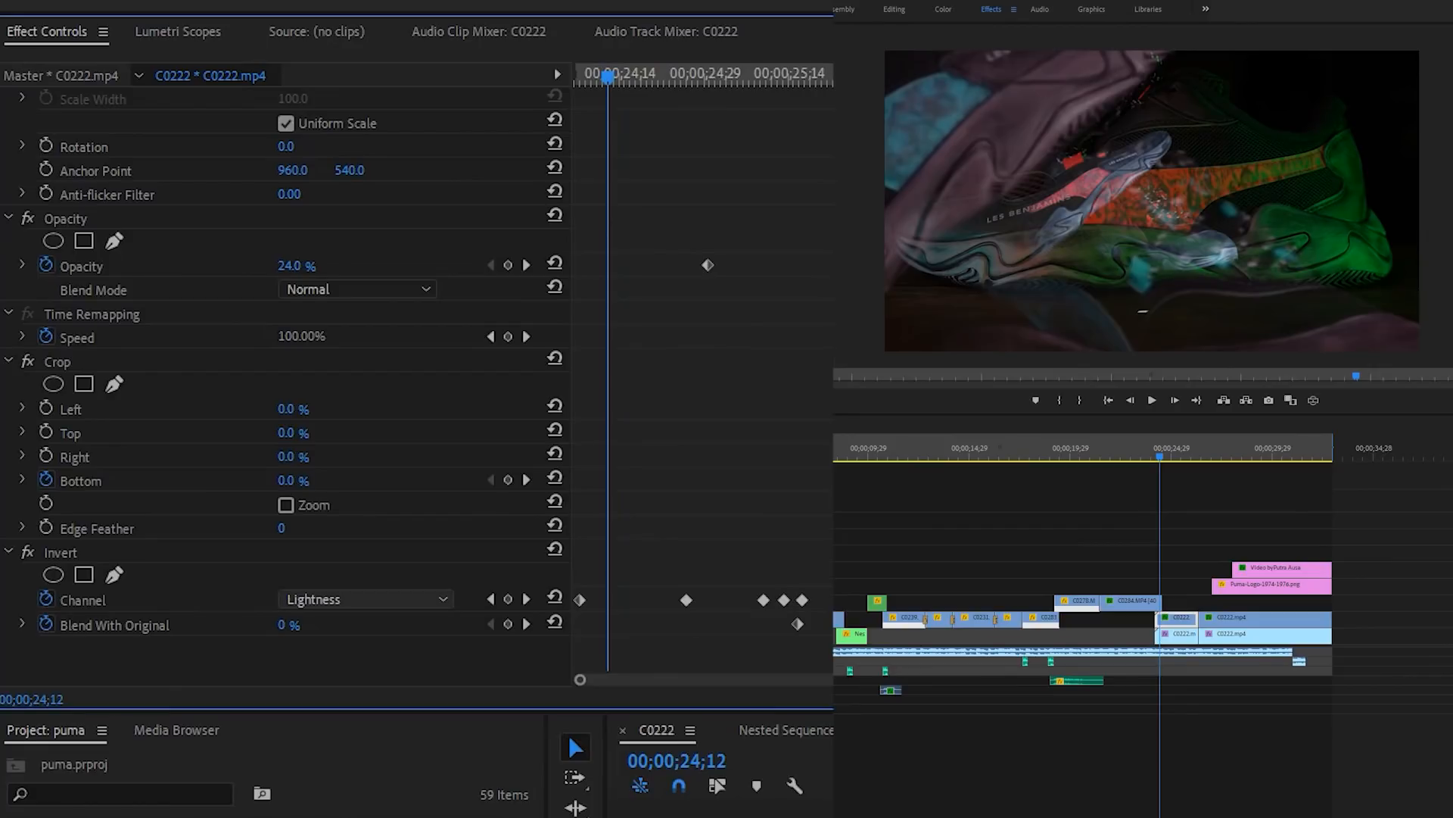
key("Down")
key("Down")
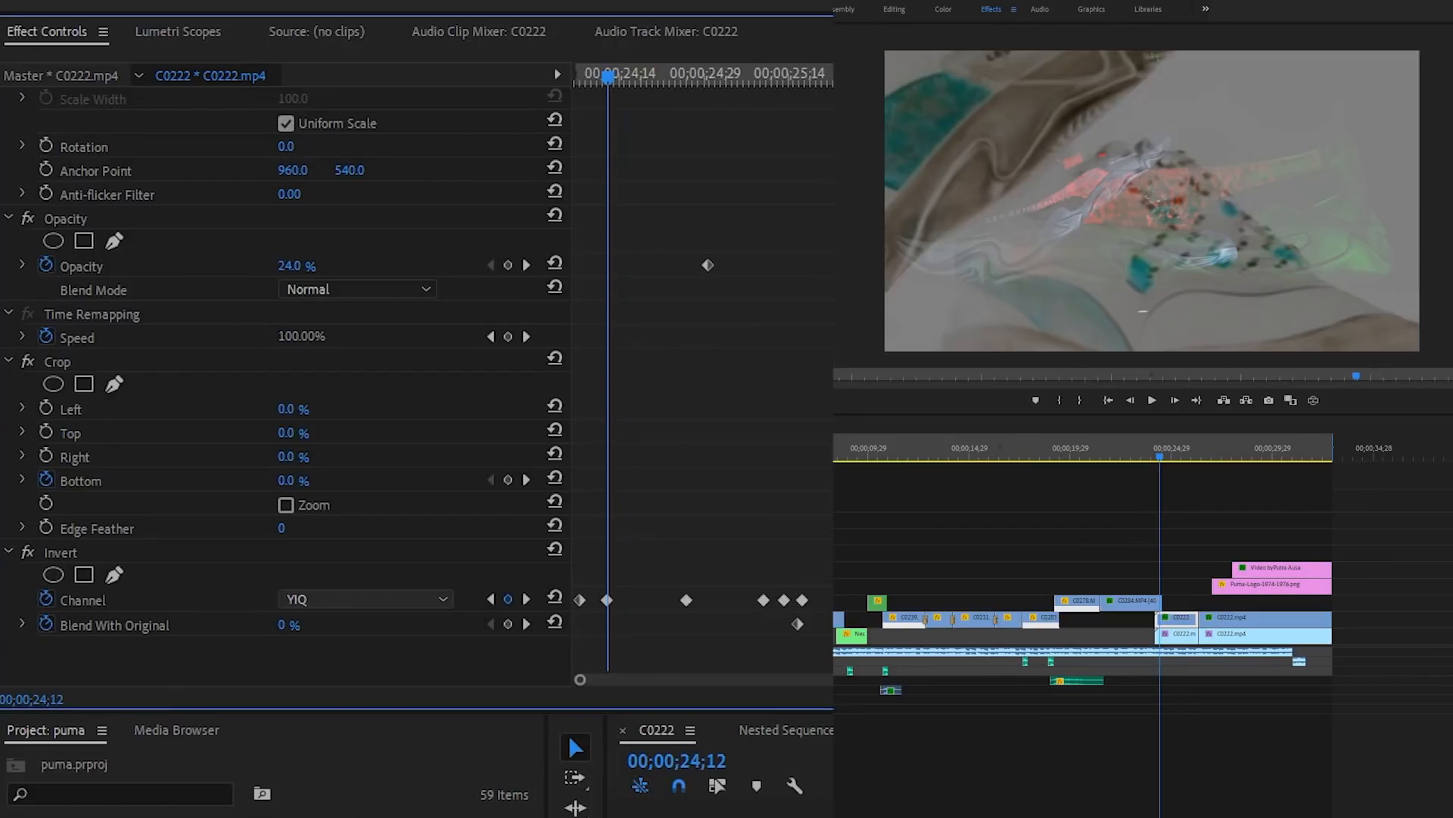
key("Down")
key("Down")
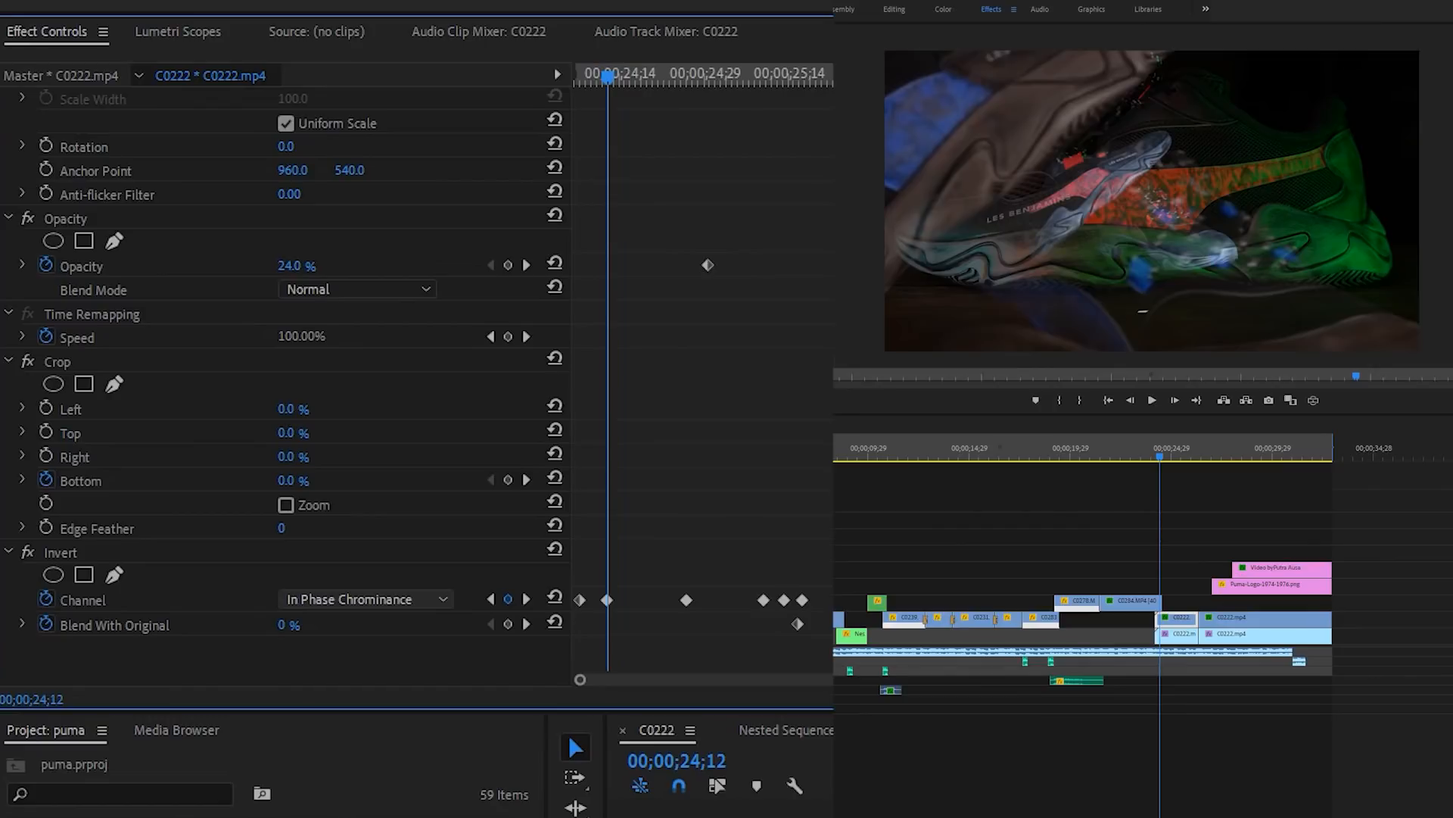
key("Down")
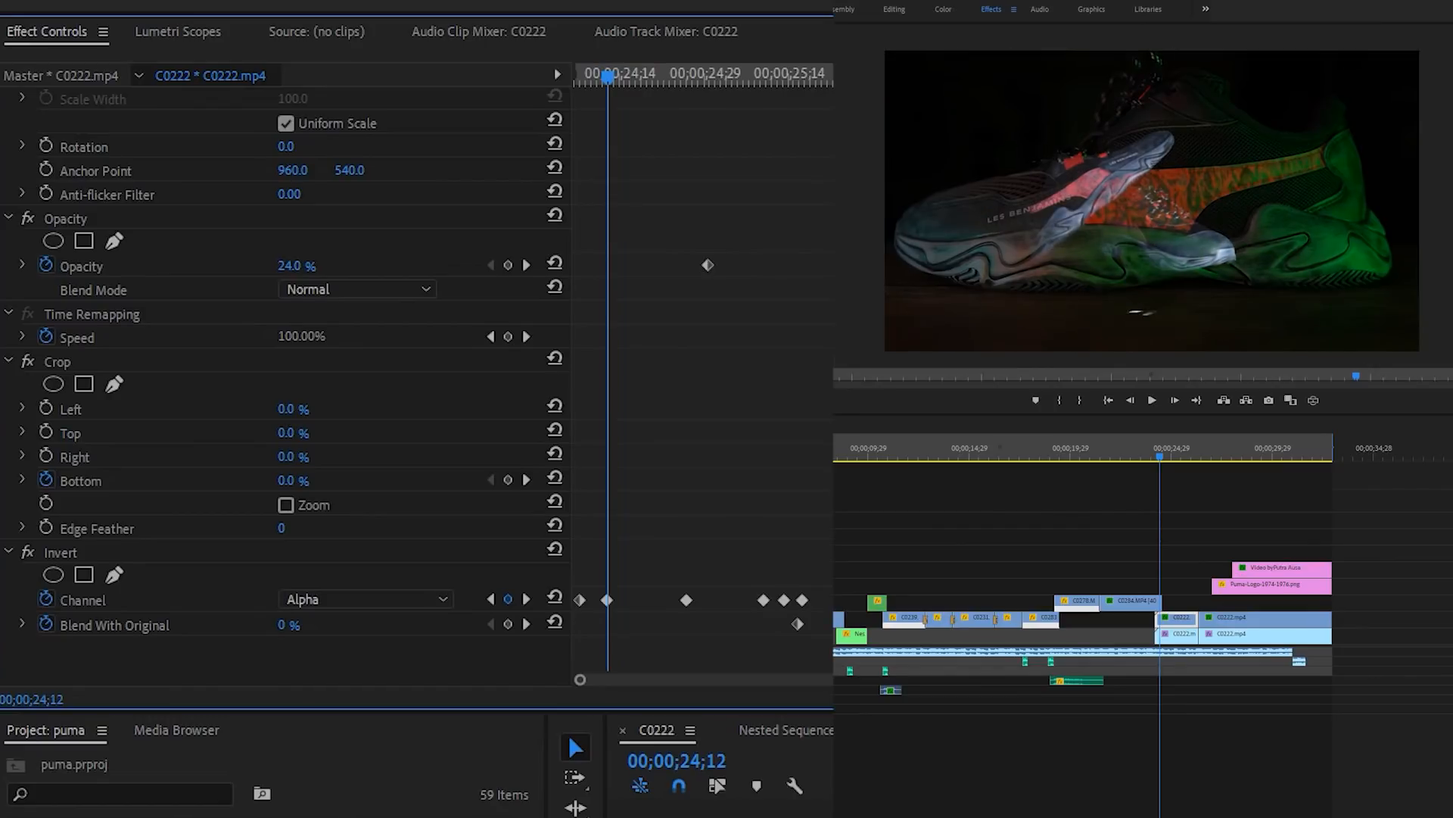
Play on to 00;00;24;19 and key the Invert effect's Channel there, trying In Phase Chrominance
key("space")
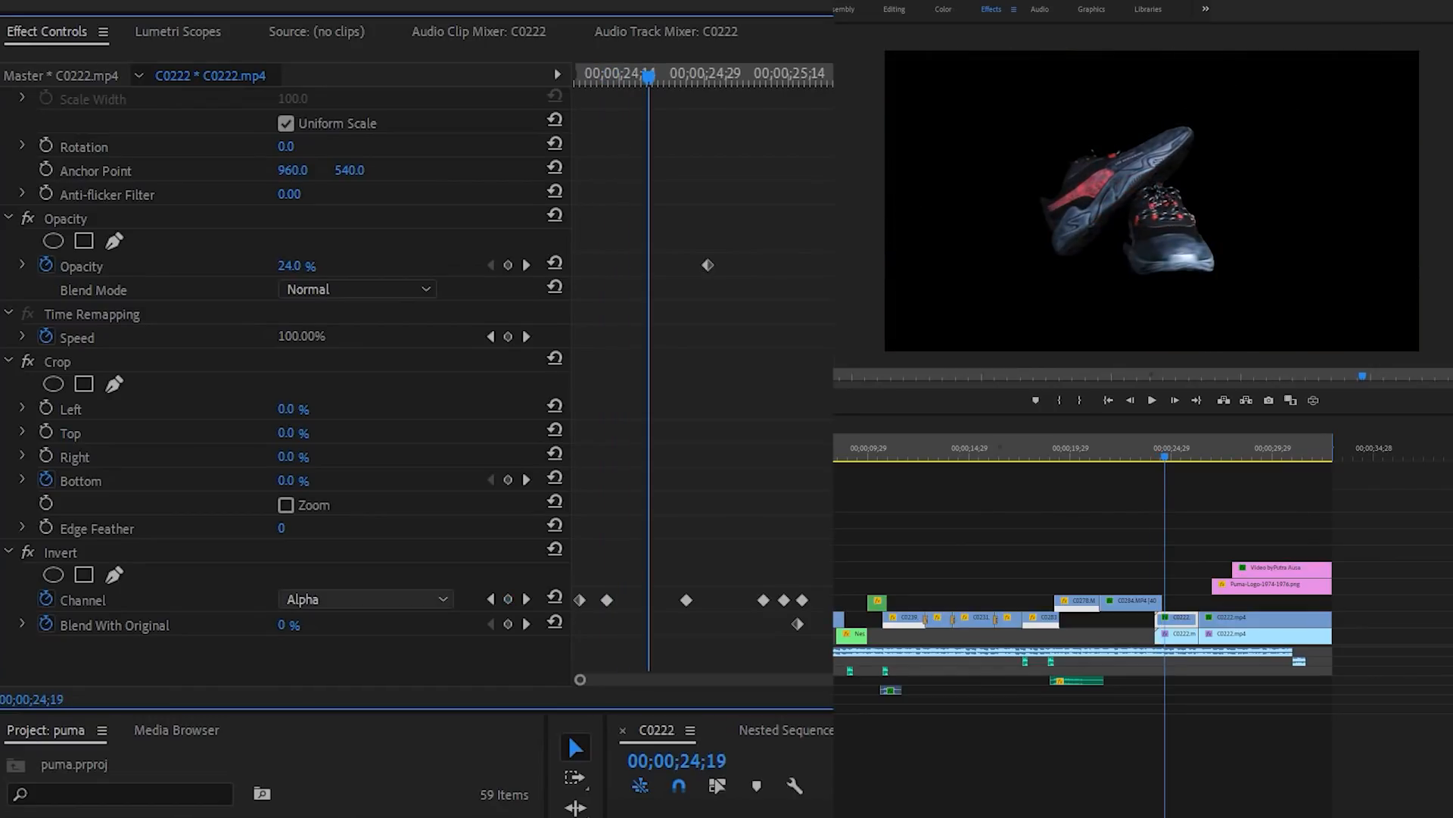
key("Up")
key("Up")
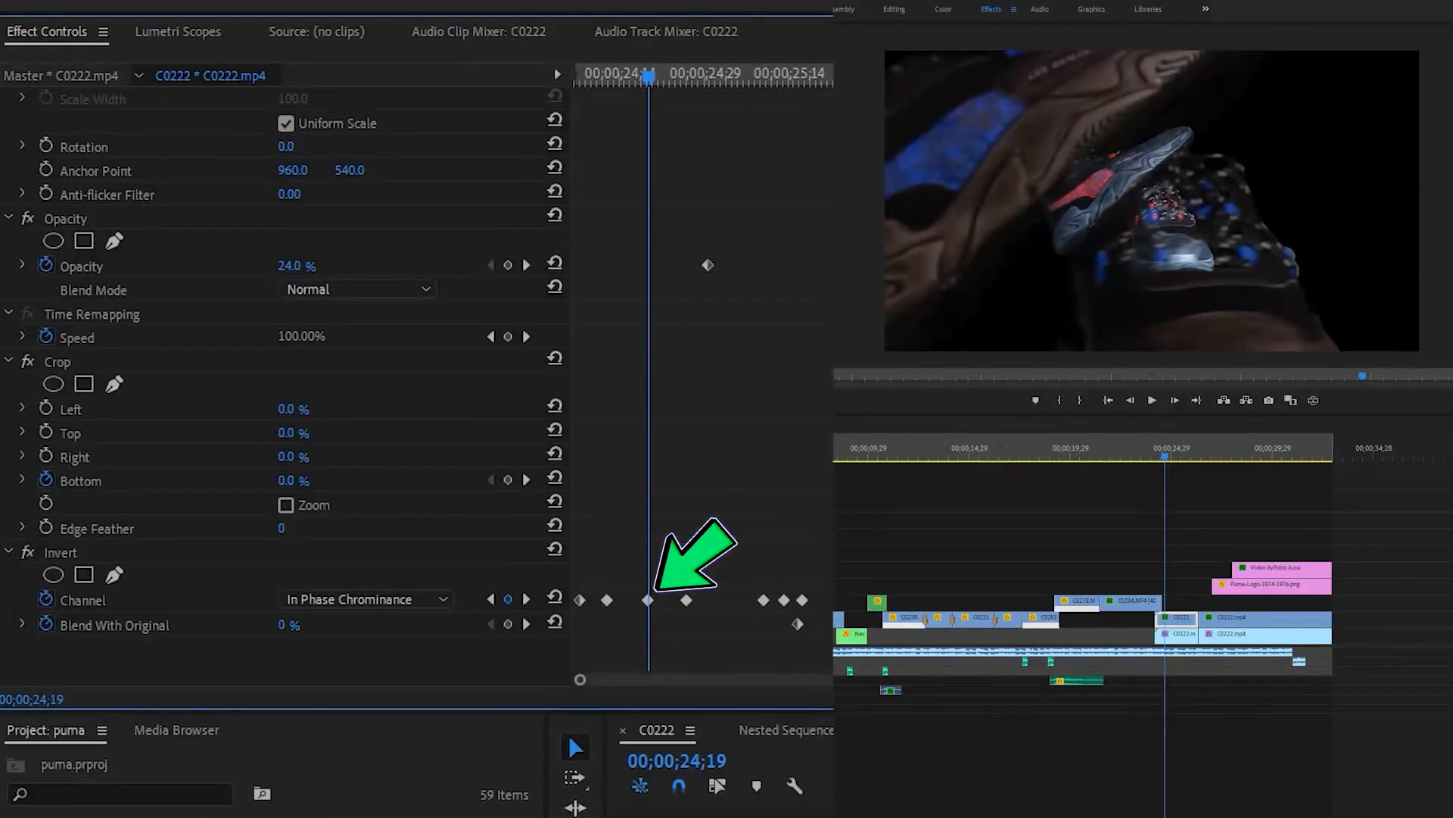
key("Down")
key("Down")
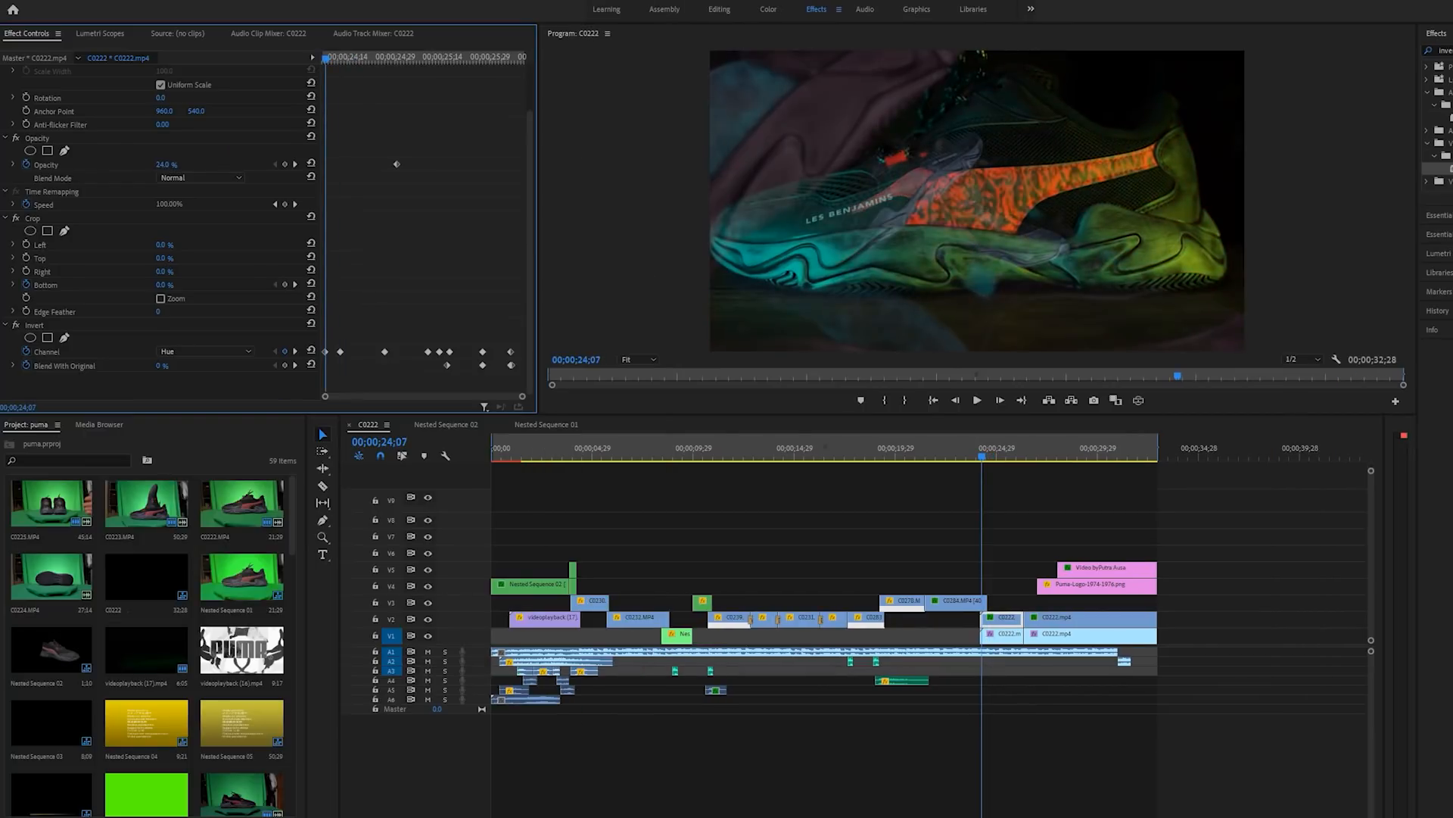
Play the inverted C0222.mp4 section and replay it from 00;00;24;05
key("space")
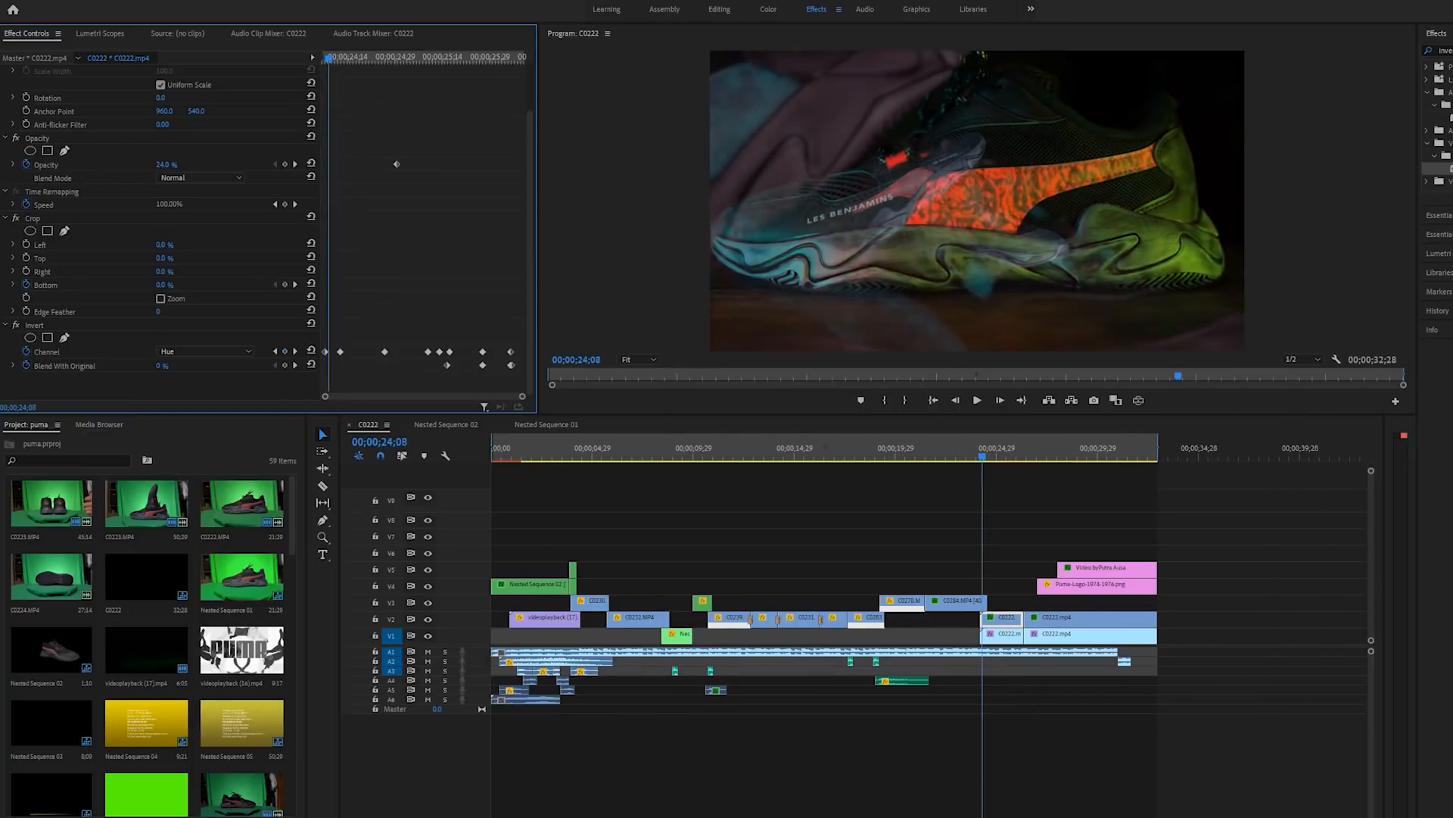
mouse_move(348, 58)
left_mouse_down()
mouse_move(370, 58)
mouse_move(323, 58)
left_mouse_up()
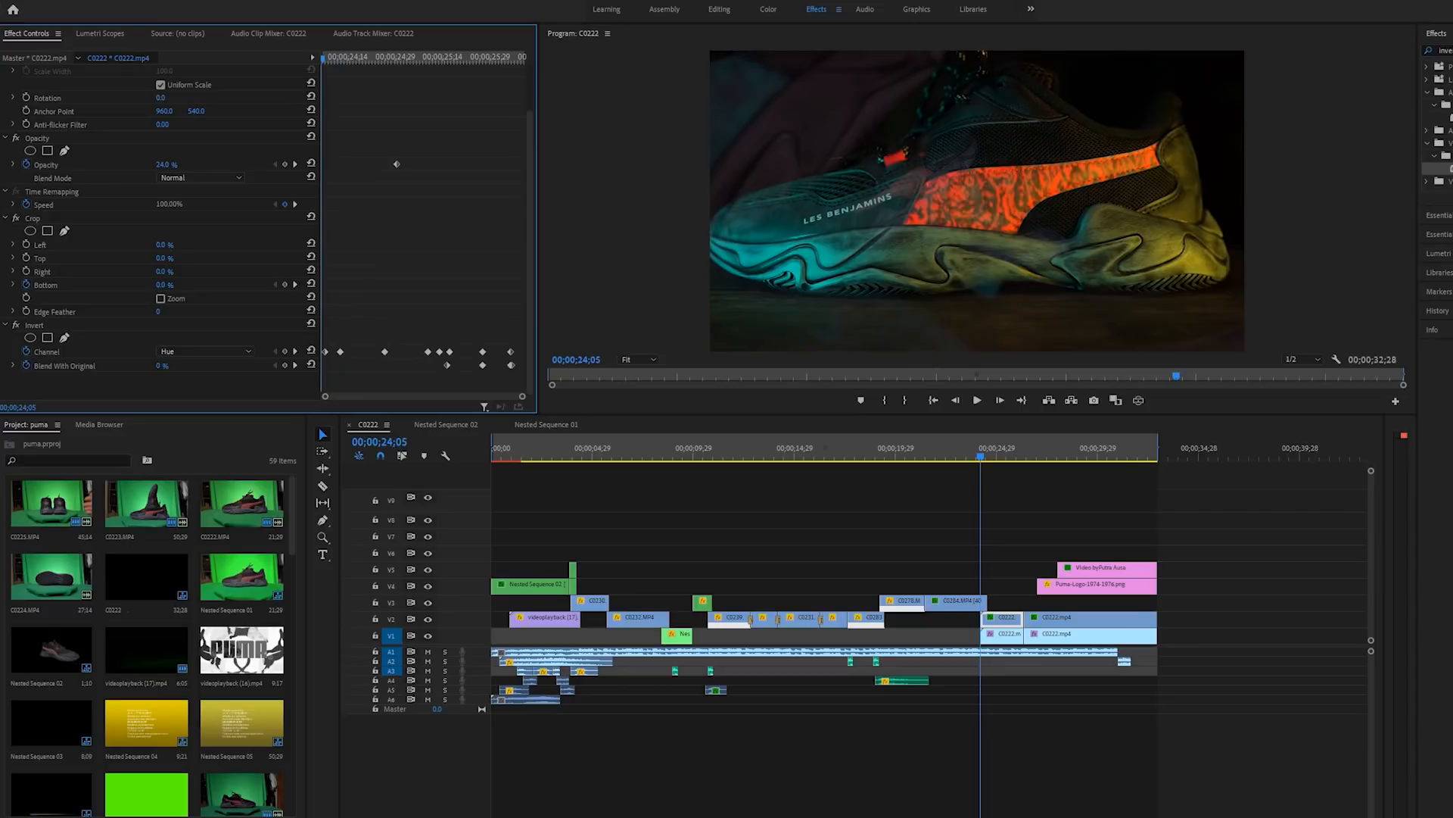
key("space")
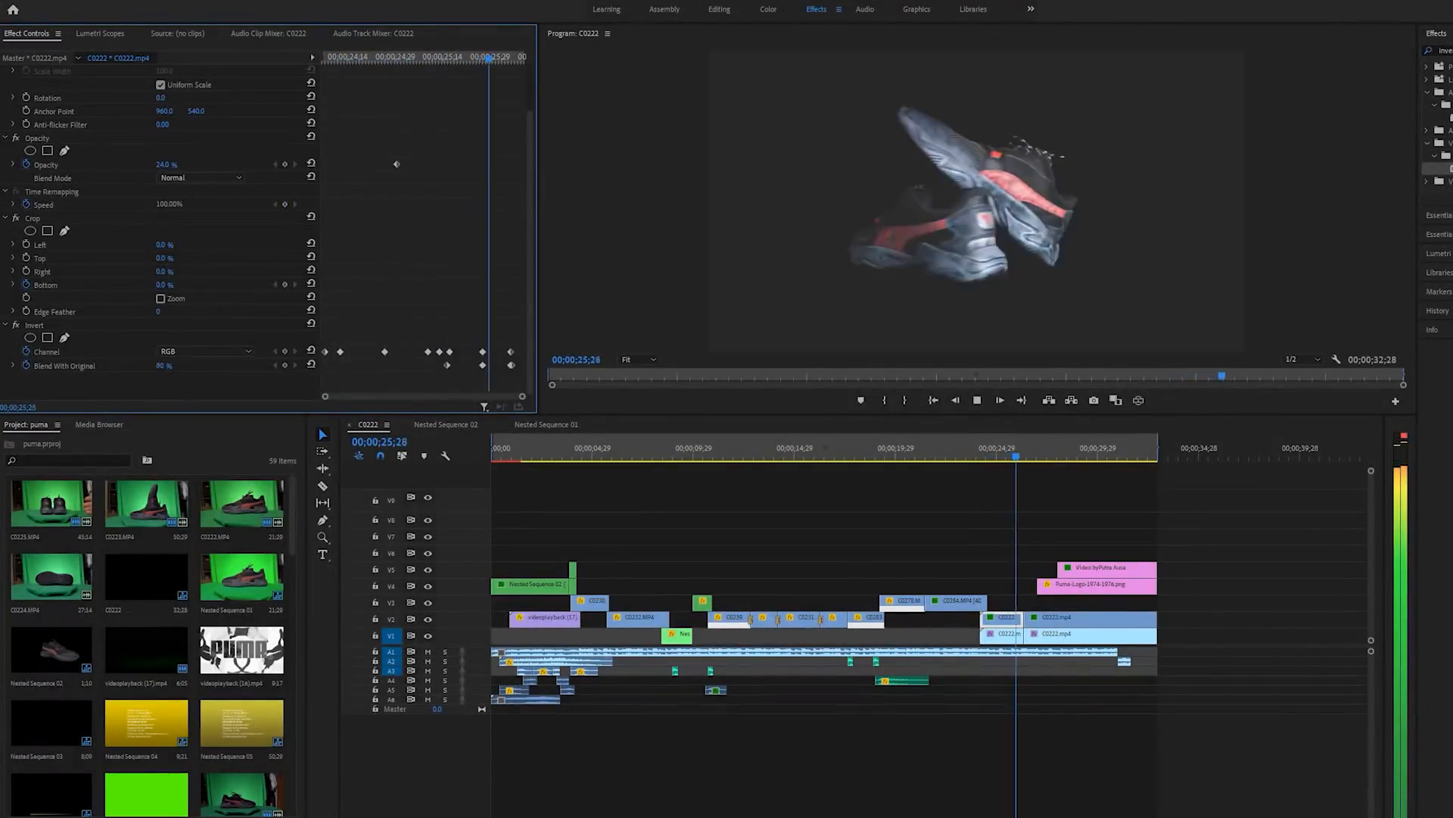
key("space")
Play the logo and credit ending to 00;00;31;20 and select the credit title clip to inspect its Opacity keyframes
key("space")
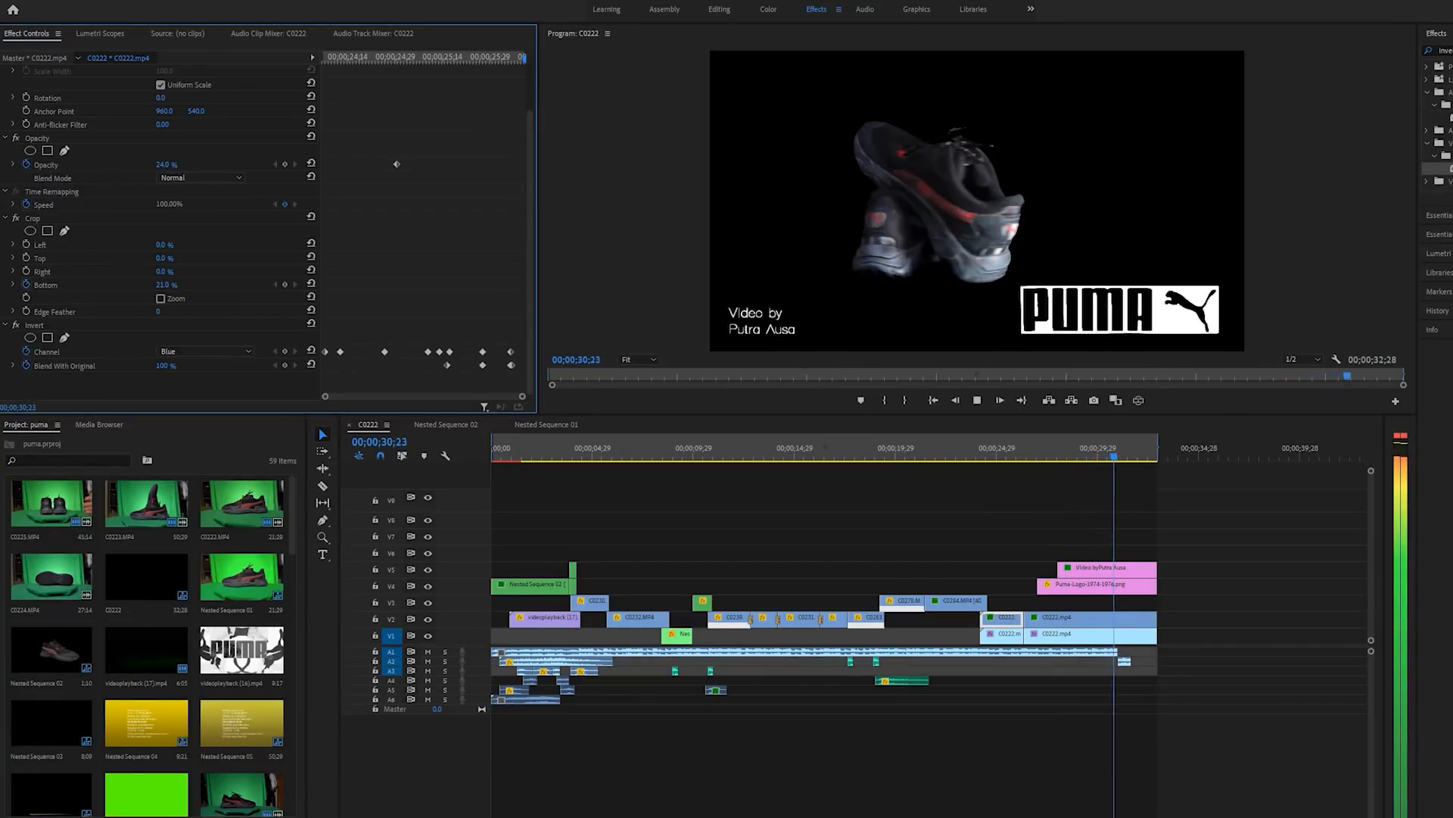
key("space")
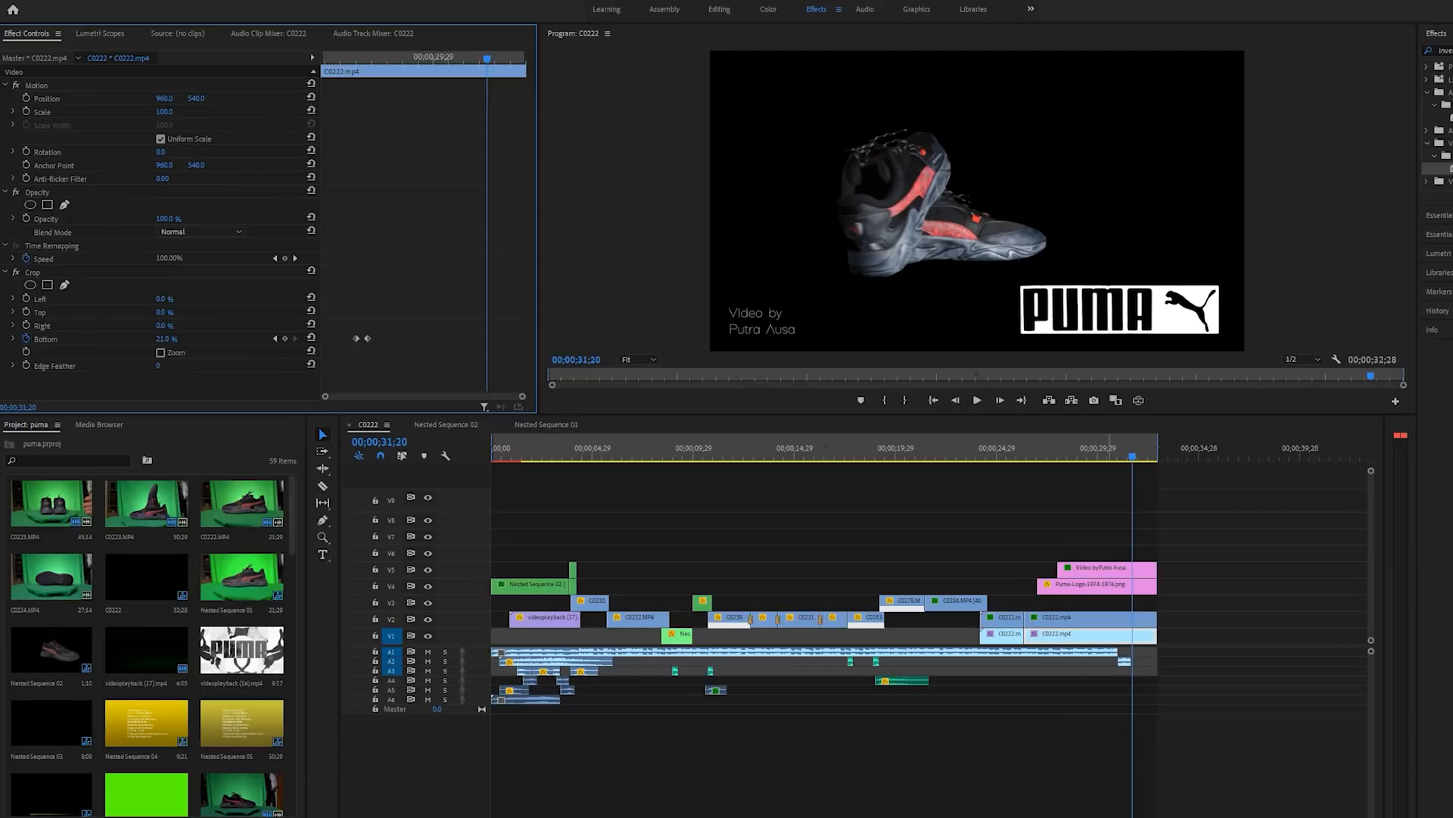
left_click(1105, 567)
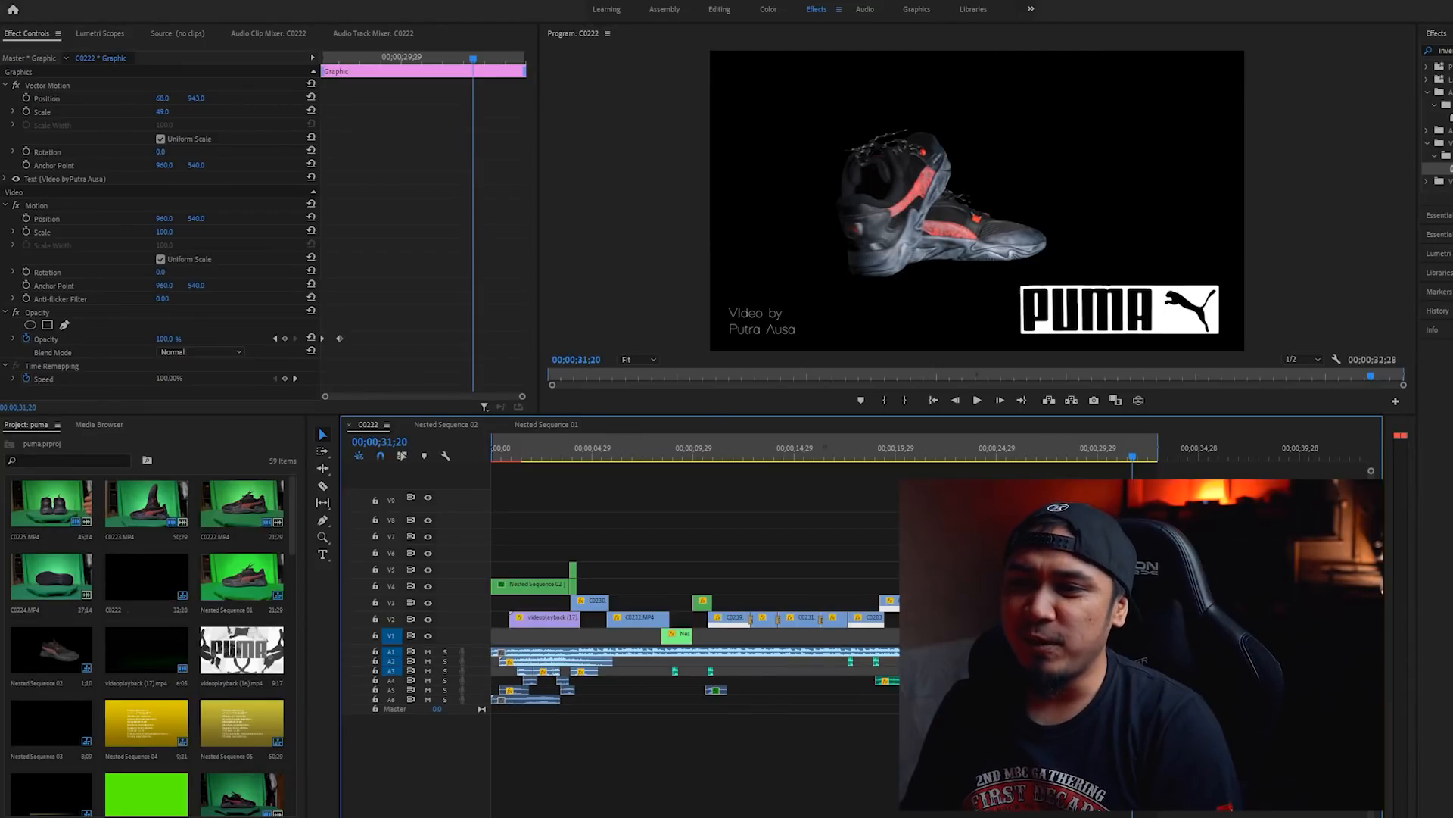
key("minus")
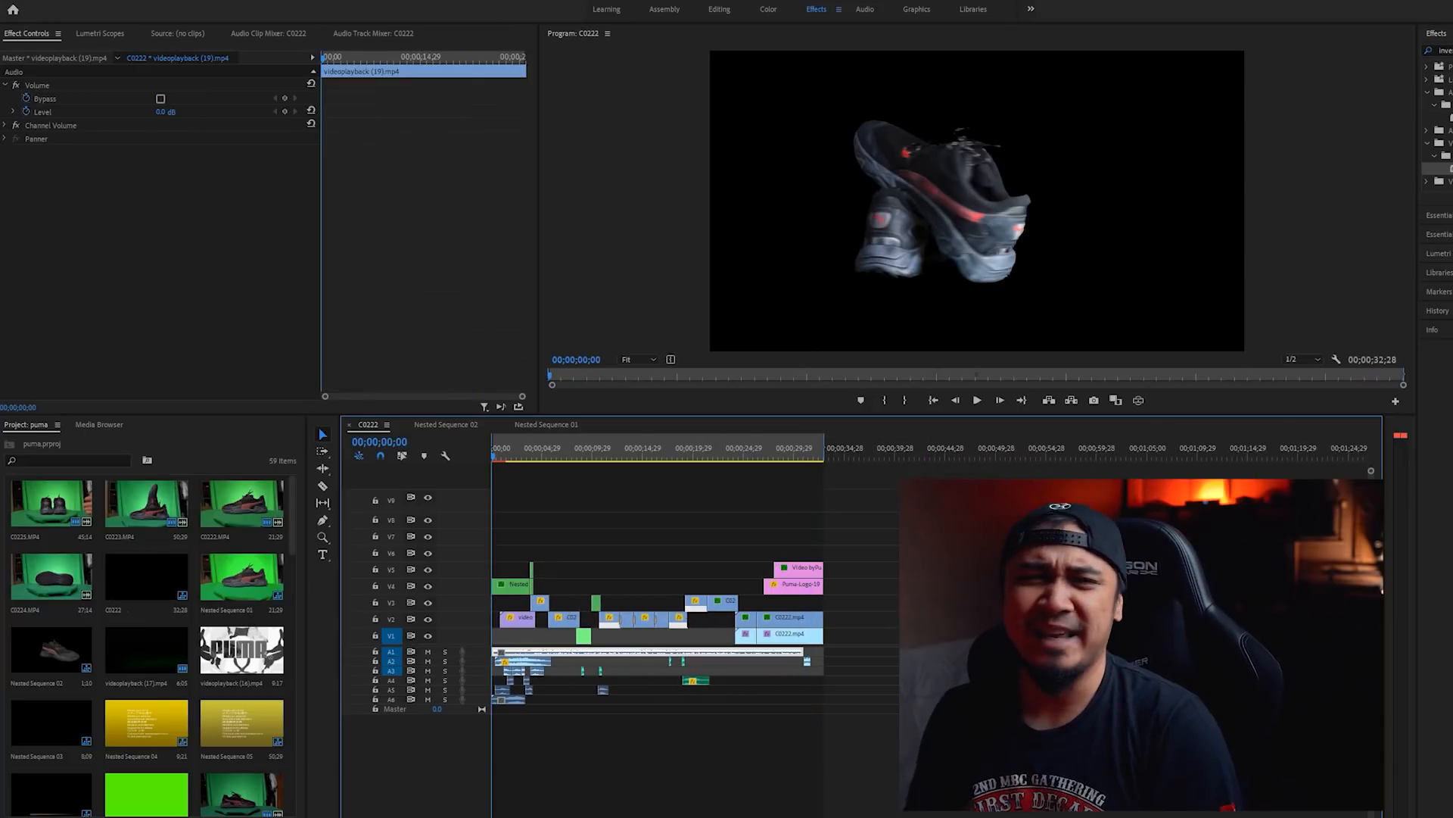